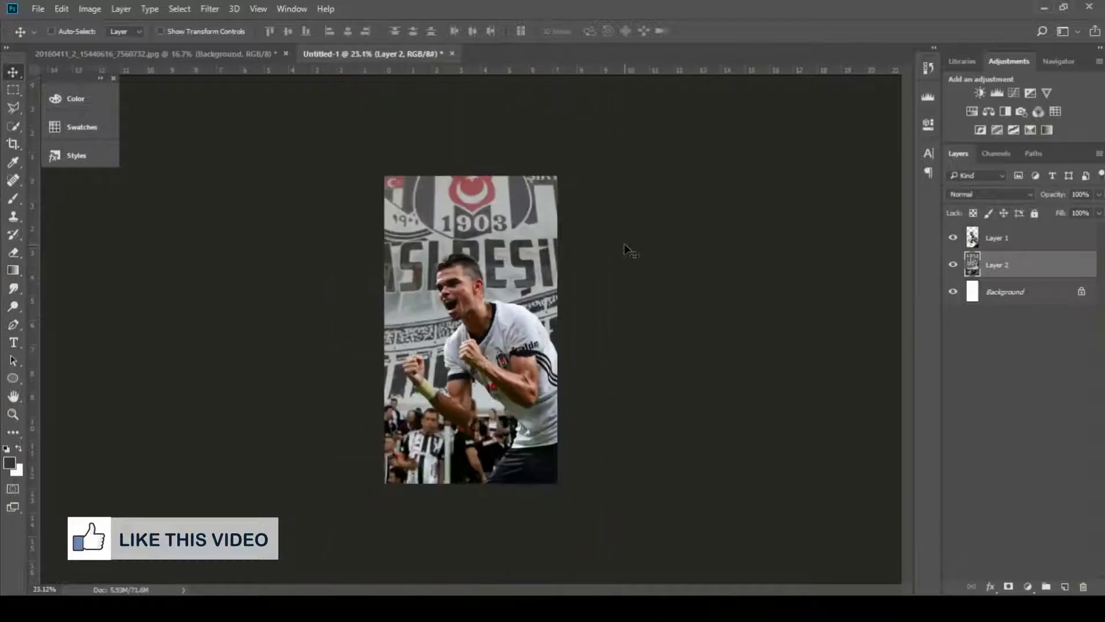
Step: Scale Layer 2's banner photo to about 52%, rotate it about -23°, and position it behind the player
key("ctrl+t")
scroll(631, 364, "down", 1)
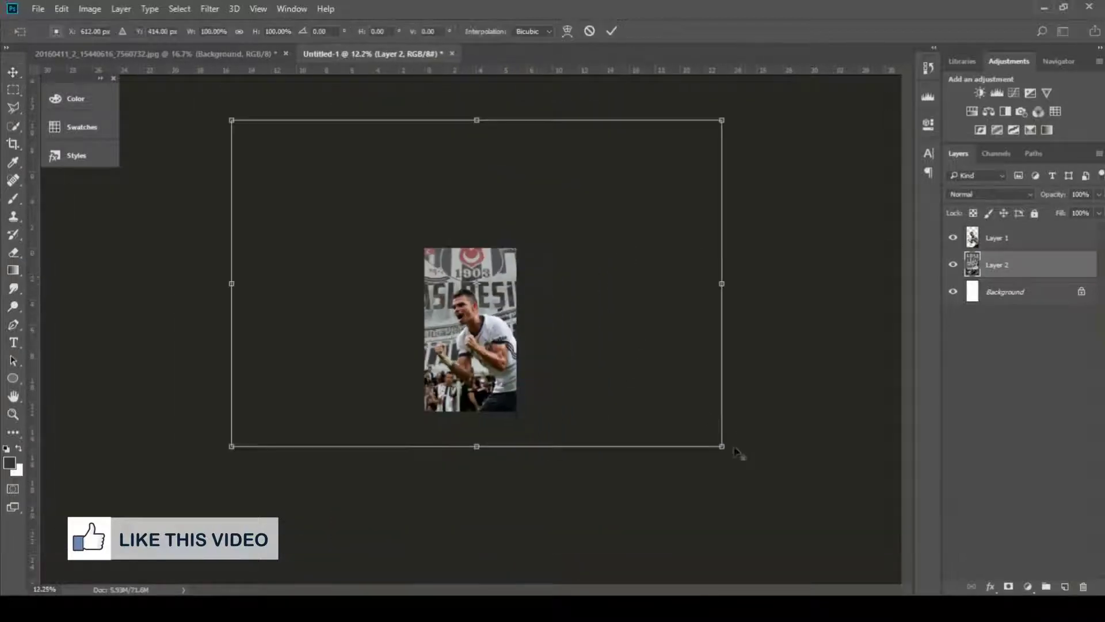
left_click_drag(725, 449, 610, 357)
left_click_drag(624, 380, 651, 315)
left_click_drag(574, 263, 567, 296)
scroll(748, 363, "up", 4)
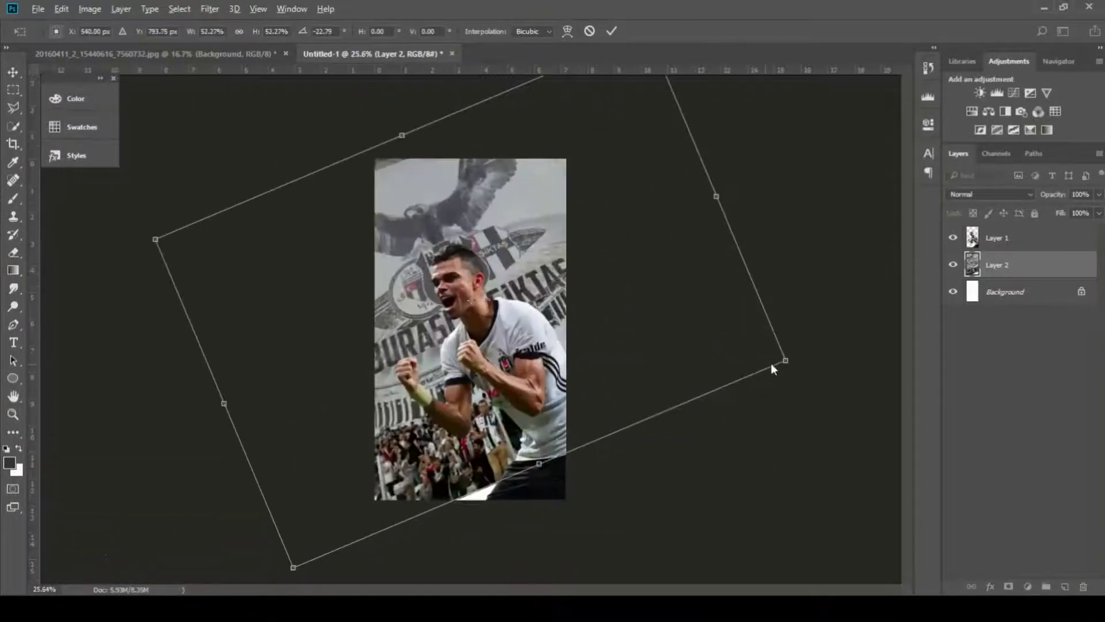
left_click(612, 32)
Step: Hide the player layer and transform Layer 2 again to about 107% scale and -6° rotation, repositioning it to fill more of the canvas
left_click(953, 237)
key("ctrl+t")
key("ctrl+0")
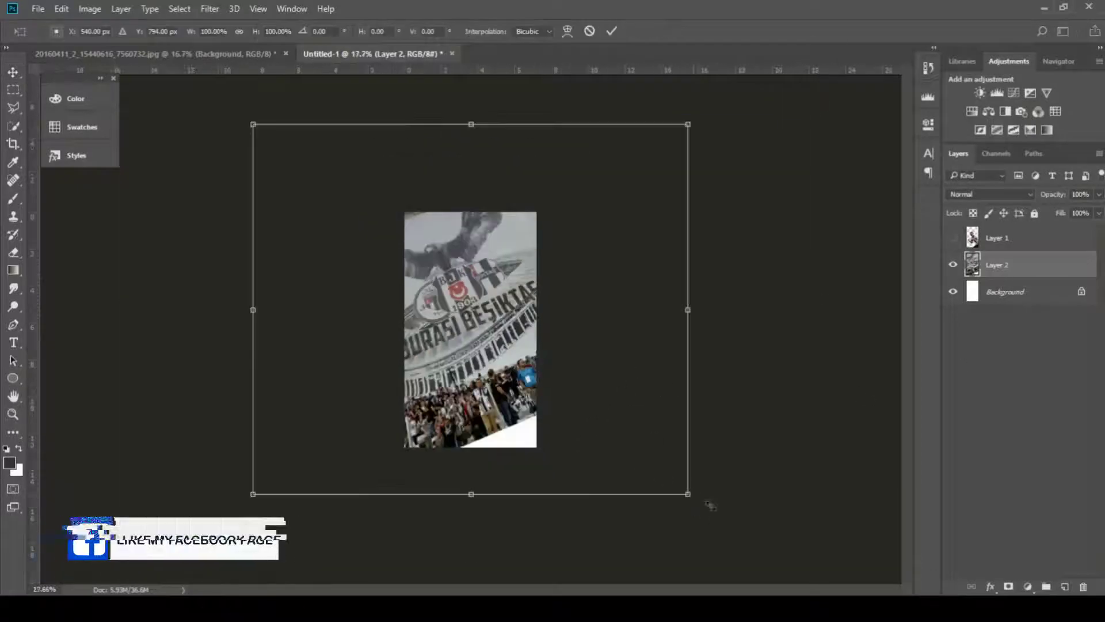
left_click_drag(689, 495, 715, 518)
left_click_drag(635, 433, 658, 447)
left_click_drag(738, 531, 740, 532)
left_click_drag(661, 469, 648, 461)
left_click_drag(782, 455, 790, 436)
left_click_drag(739, 508, 727, 498)
left_click_drag(762, 490, 768, 480)
left_click_drag(622, 425, 614, 426)
left_click(612, 31)
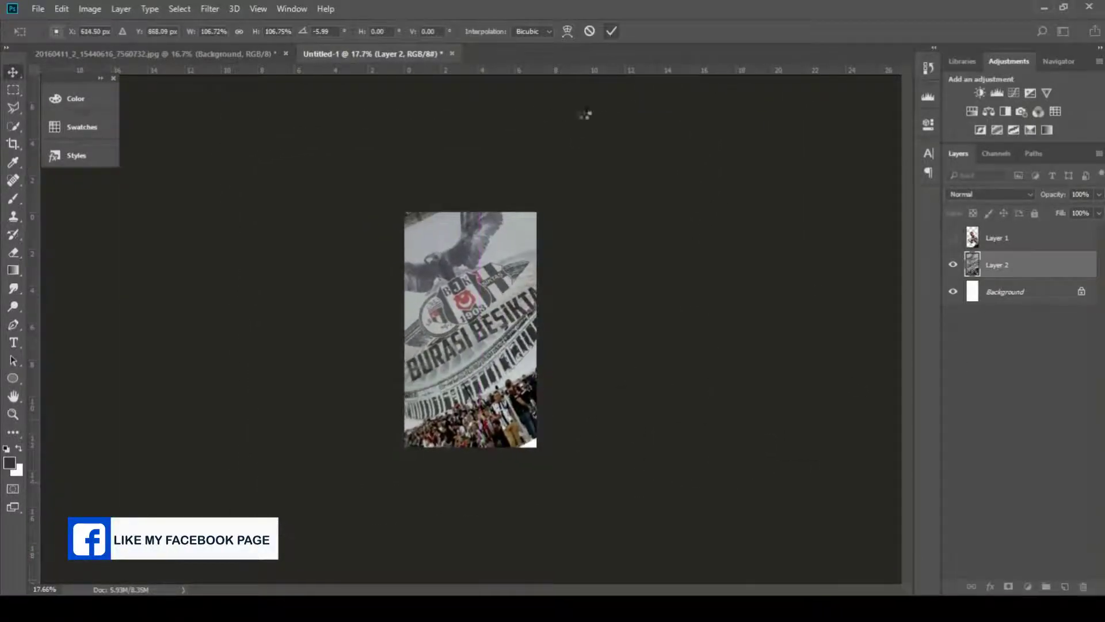
key("Return")
key("ctrl+0")
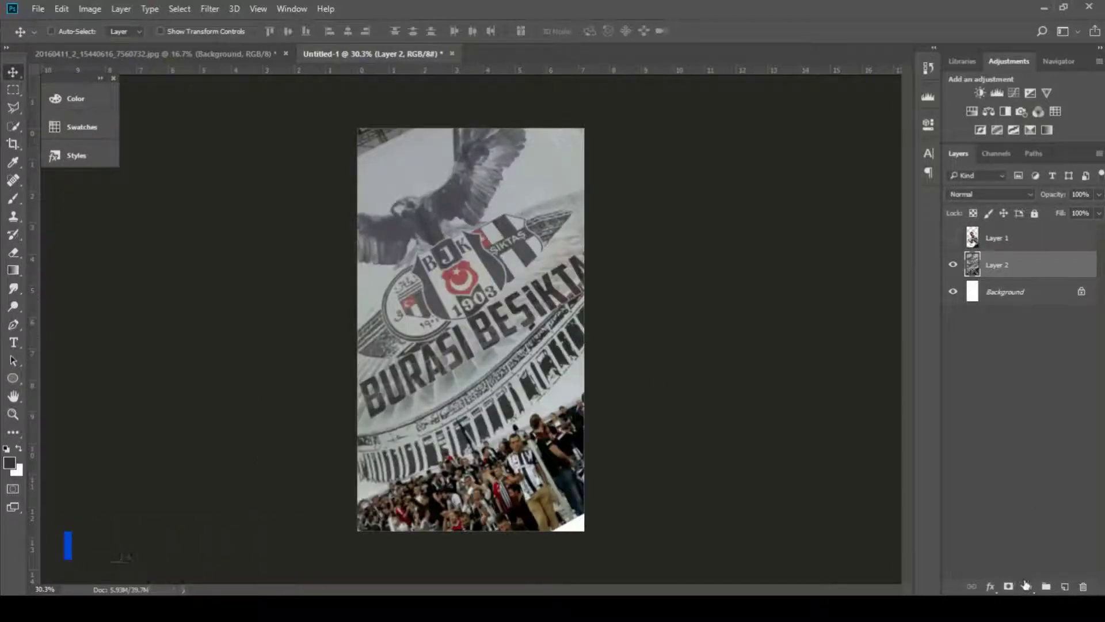
Step: Add a Hue/Saturation adjustment above Layer 2 with Saturation at -100
left_click(1028, 586)
left_click(1000, 414)
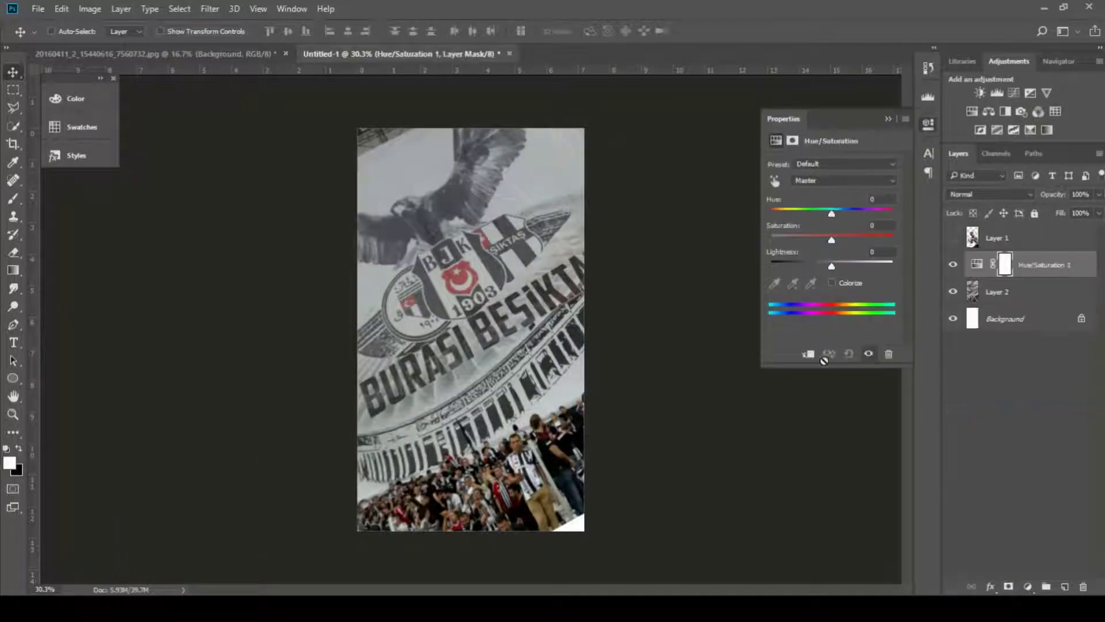
left_click_drag(830, 240, 761, 243)
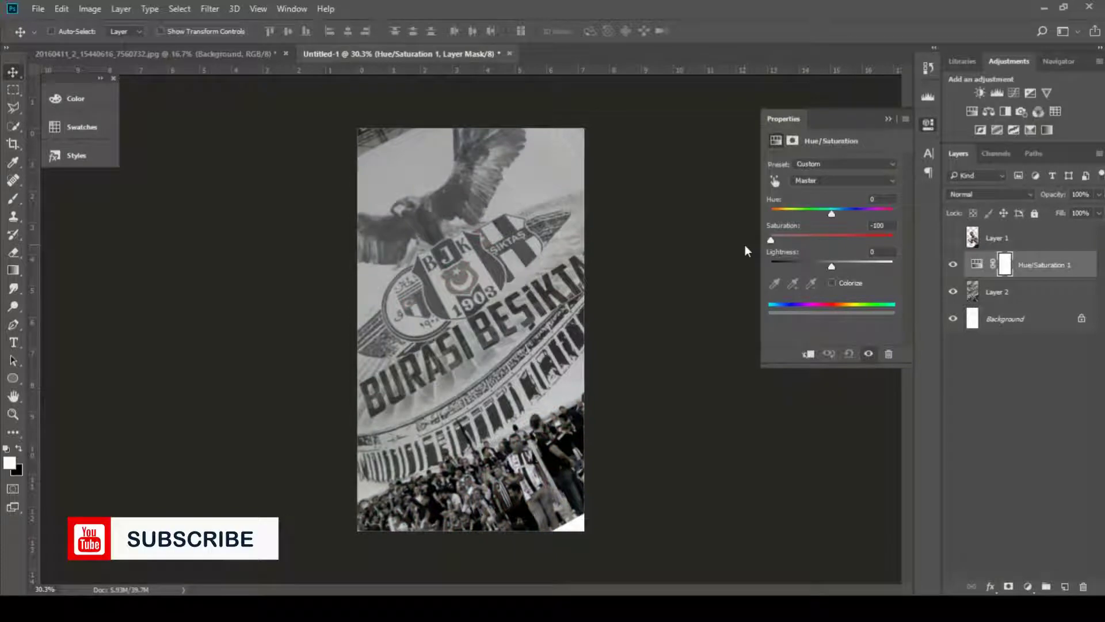
scroll(484, 249, "up", 3)
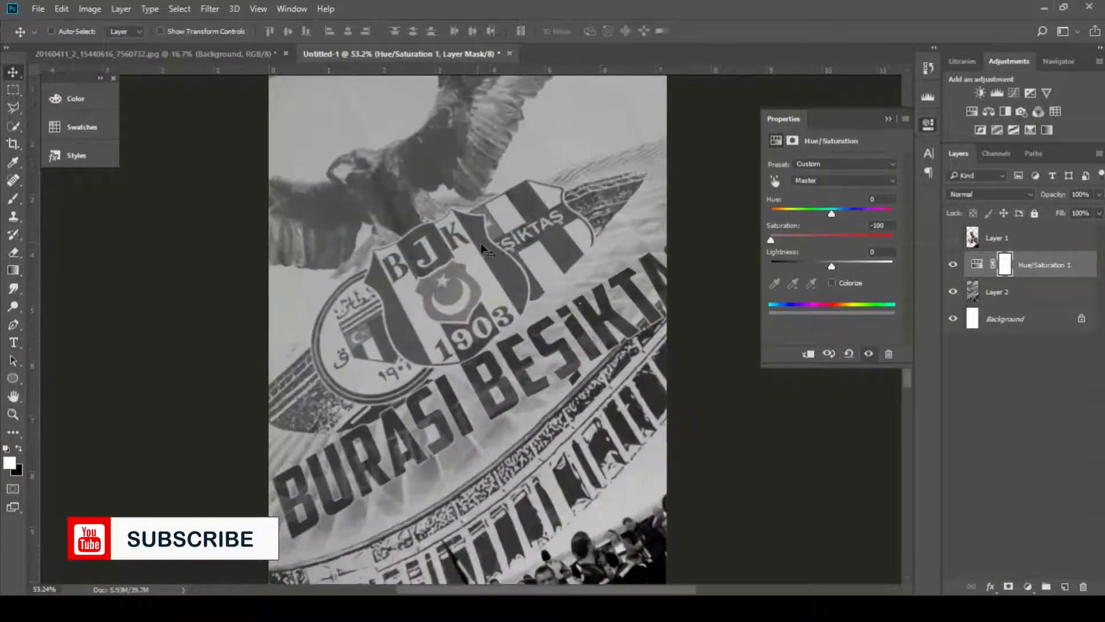
Step: With Hue/Saturation hidden, add a Curves adjustment clipped to Layer 2 and raise the midtones from input 91 to output 161
left_click(1013, 290)
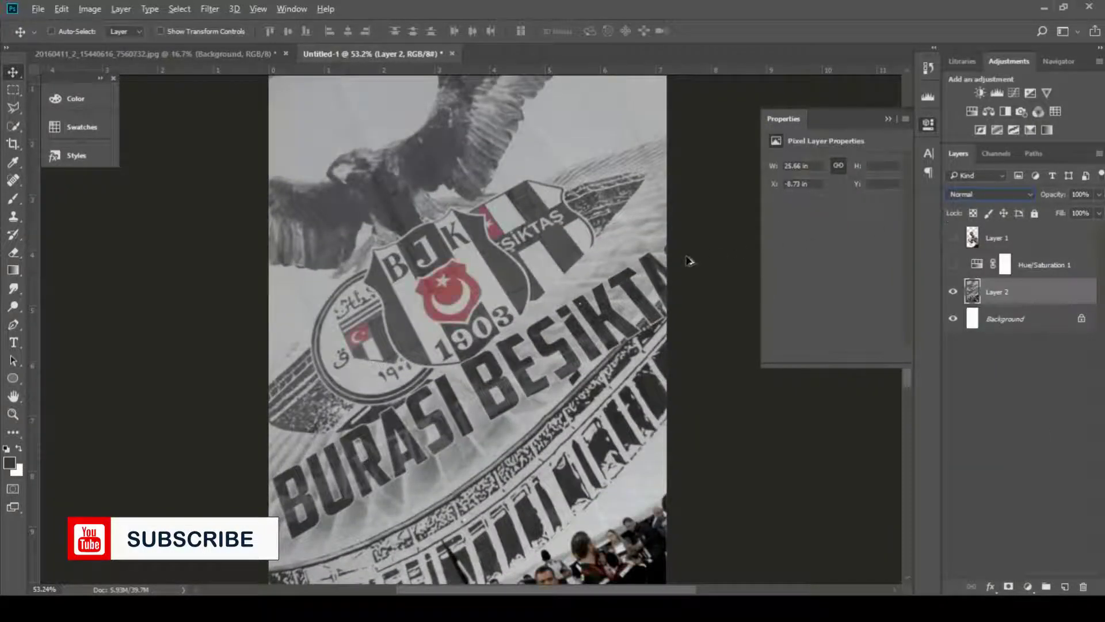
scroll(616, 266, "down", 2)
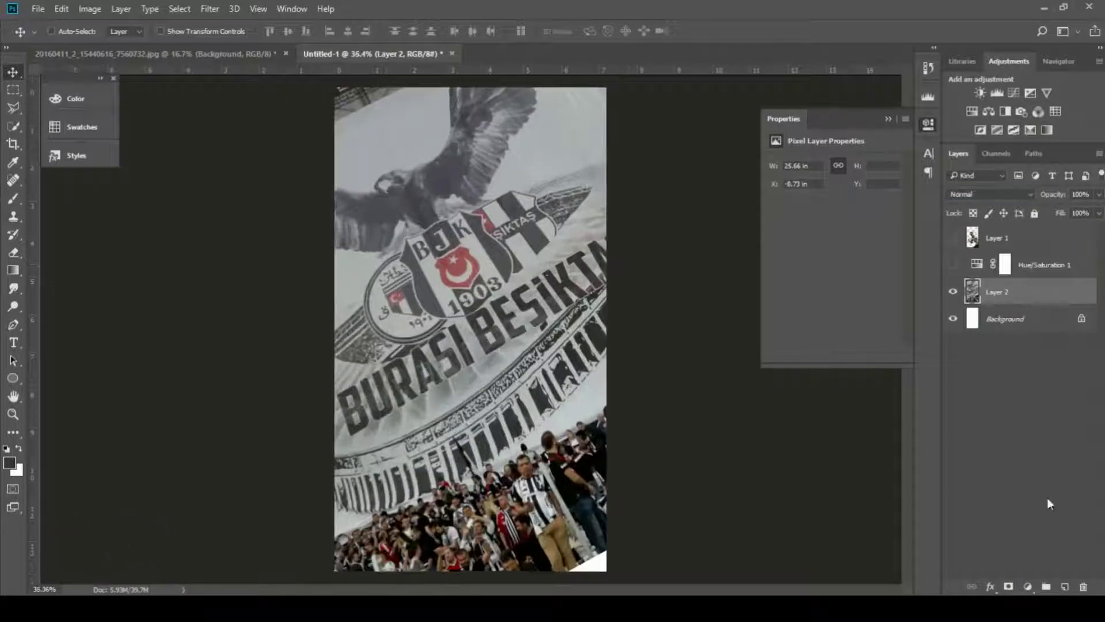
left_click(1030, 586)
left_click(836, 444)
left_click(1027, 586)
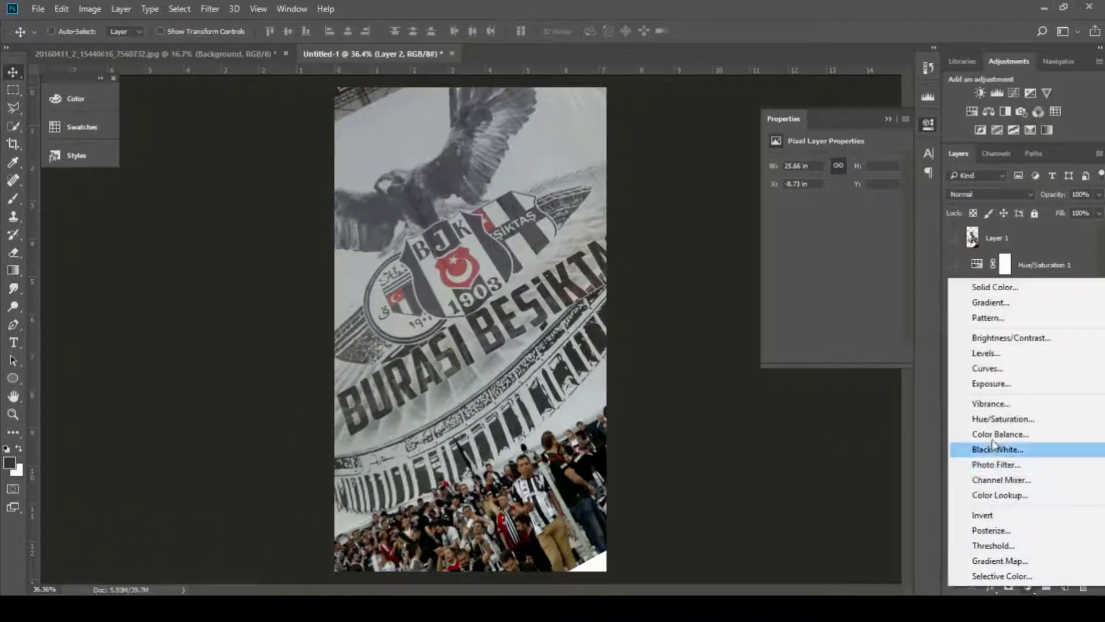
left_click(985, 382)
left_click(809, 355)
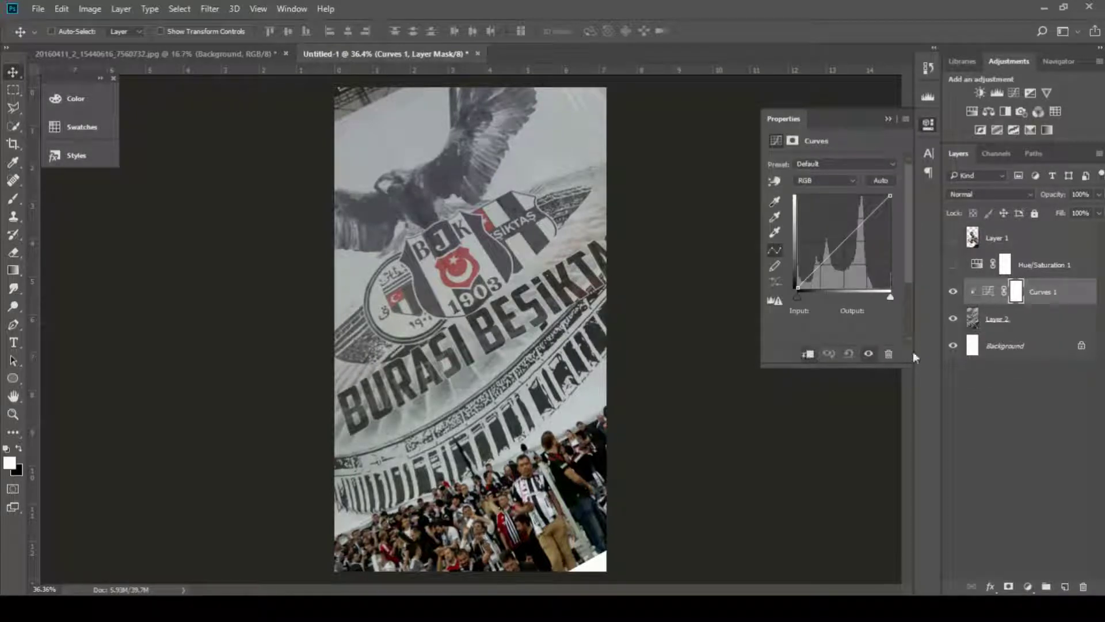
left_click_drag(832, 254, 832, 230)
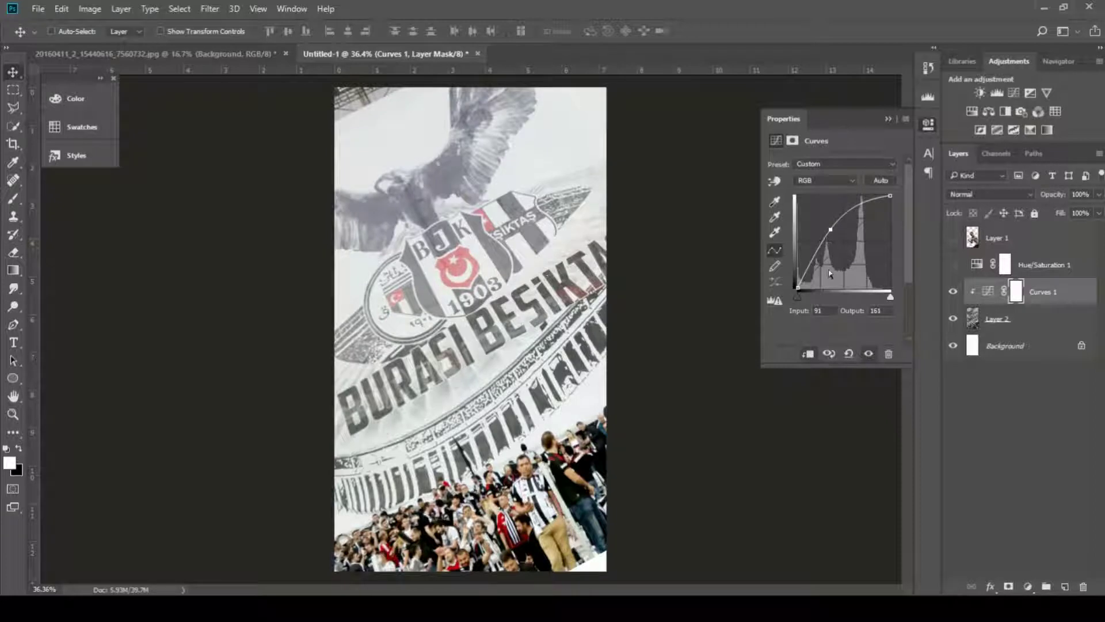
Step: Show the Hue/Saturation layer again and set its fill to 79%
left_click(953, 266)
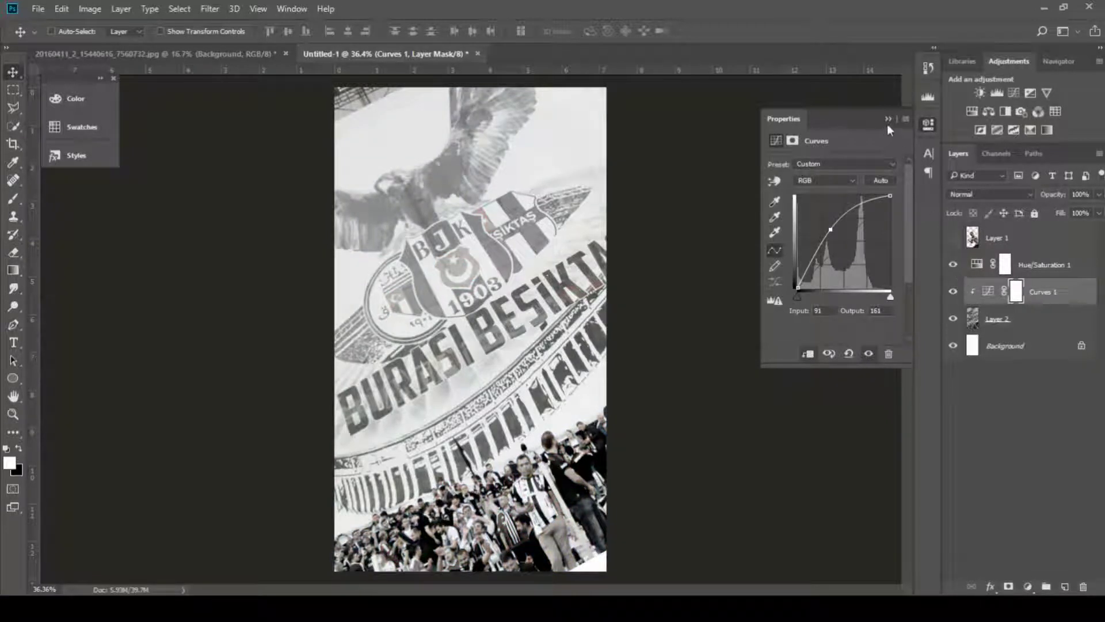
left_click(978, 267)
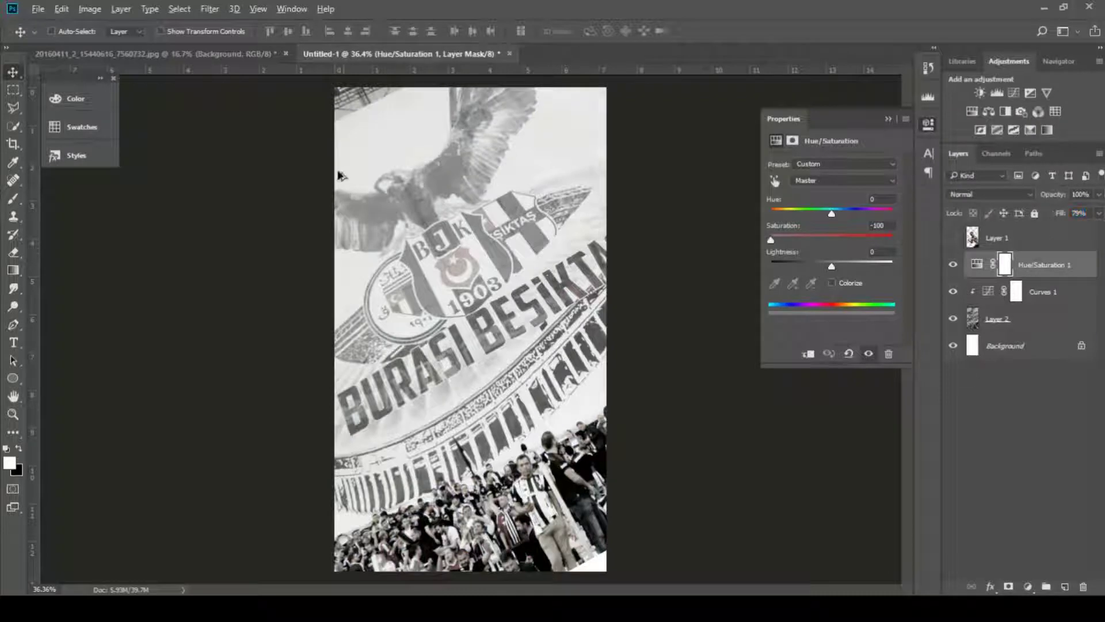
Step: Paint black on the Hue/Saturation mask over the red club emblem and flags to restore their colour
left_click(13, 199)
scroll(438, 208, "up", 3)
left_click_drag(479, 277, 495, 279)
scroll(478, 277, "up", 2)
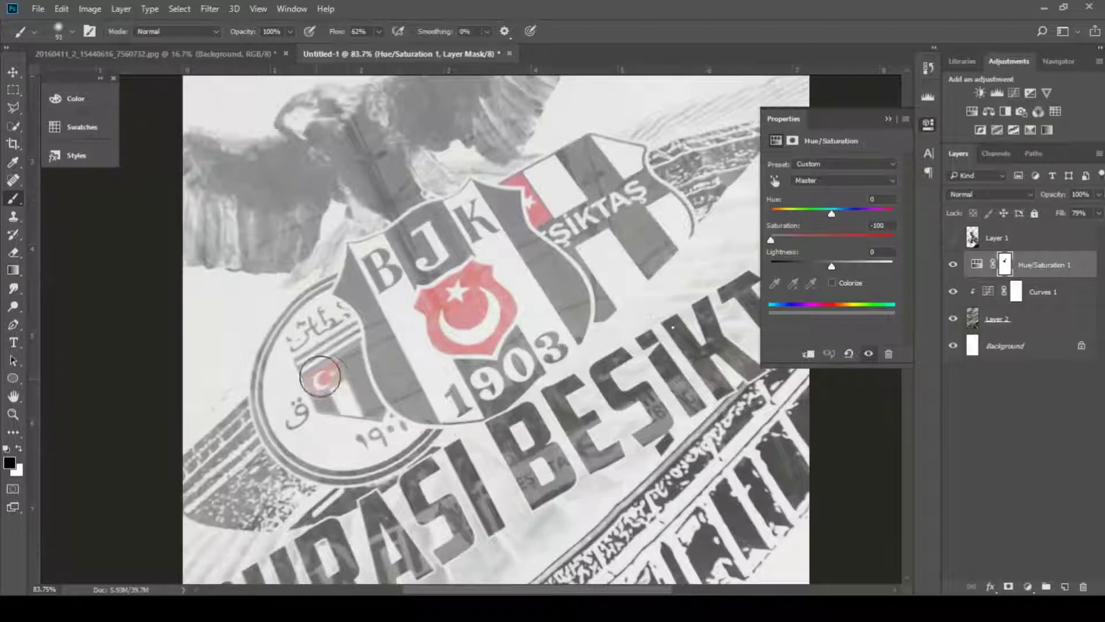
scroll(322, 380, "down", 4)
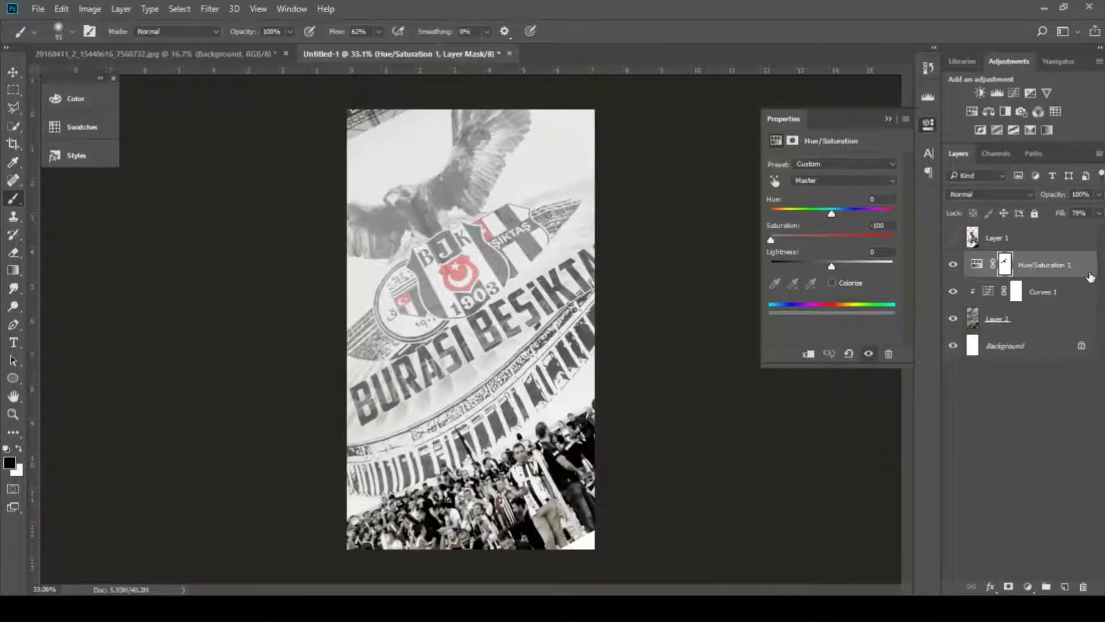
Step: Group Layer 2 with its Curves and Hue/Saturation adjustments and set the group's fill to 82%
left_click(1039, 322, "shift")
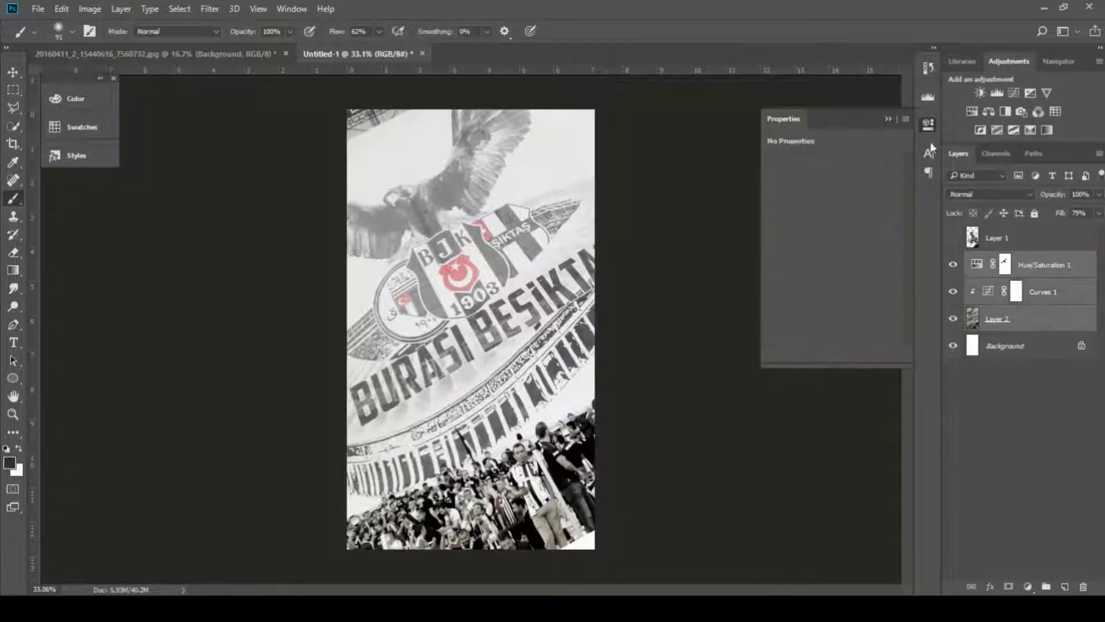
left_click(888, 119)
key("ctrl+g")
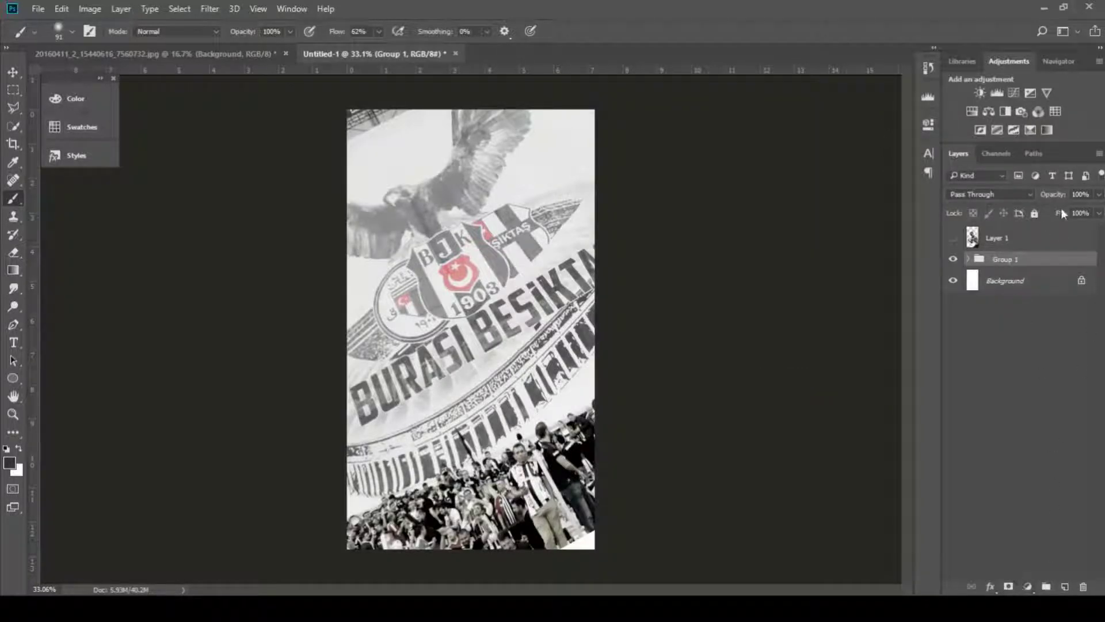
left_click_drag(1047, 215, 1052, 215)
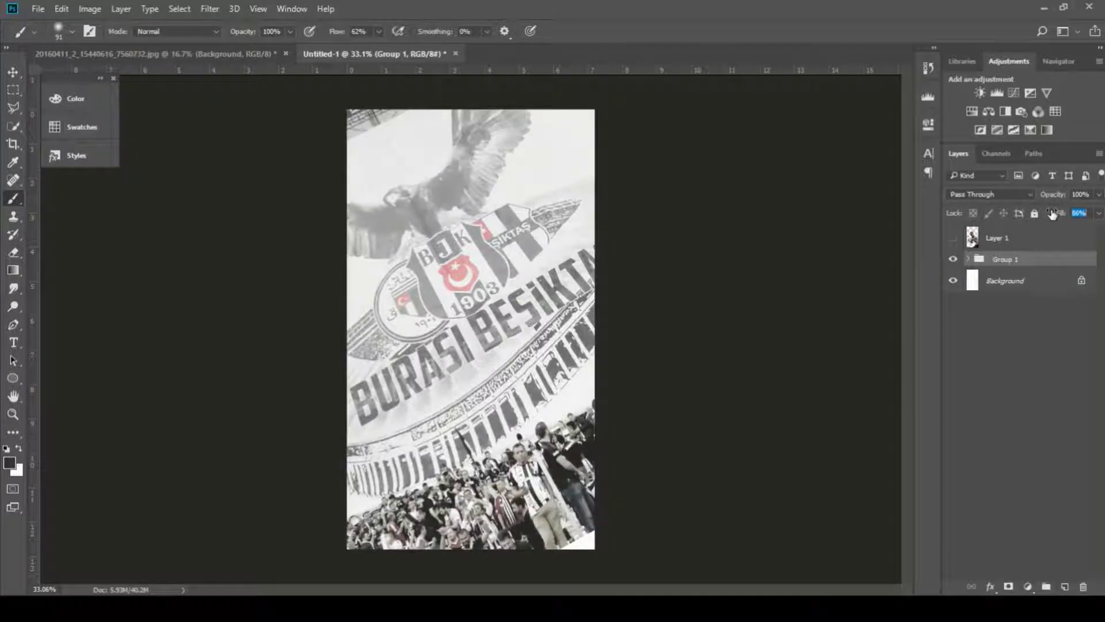
Step: Give the group a black mask, reveal its central area with a large soft white brush, and shift the group slightly right
left_click(1008, 587, "alt")
mouse_move(414, 306)
left_mouse_down()
mouse_move(505, 318)
mouse_move(402, 325)
mouse_move(466, 264)
mouse_move(446, 245)
mouse_move(443, 198)
mouse_move(487, 251)
mouse_move(564, 297)
mouse_move(512, 389)
mouse_move(428, 417)
mouse_move(346, 411)
mouse_move(425, 365)
mouse_move(425, 183)
mouse_move(570, 208)
mouse_move(571, 232)
left_mouse_up()
key("x")
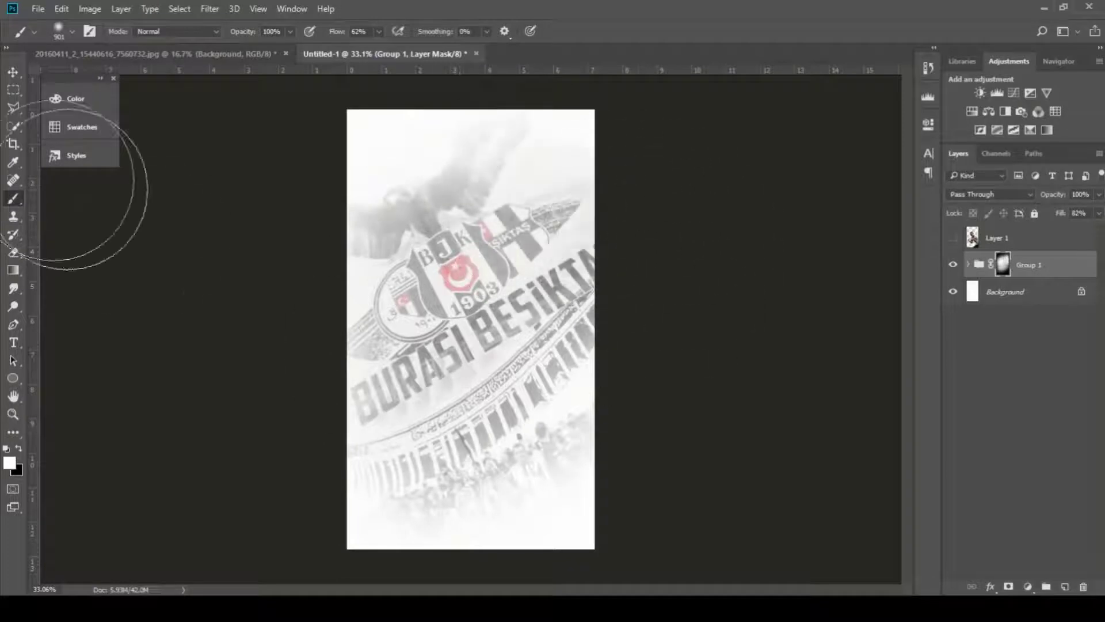
left_click(13, 71)
left_click_drag(557, 299, 566, 298)
Step: Set the brush flow to 17% and paint white on the group mask around the eagle and the crowd
key("b")
left_click_drag(337, 32, 312, 43)
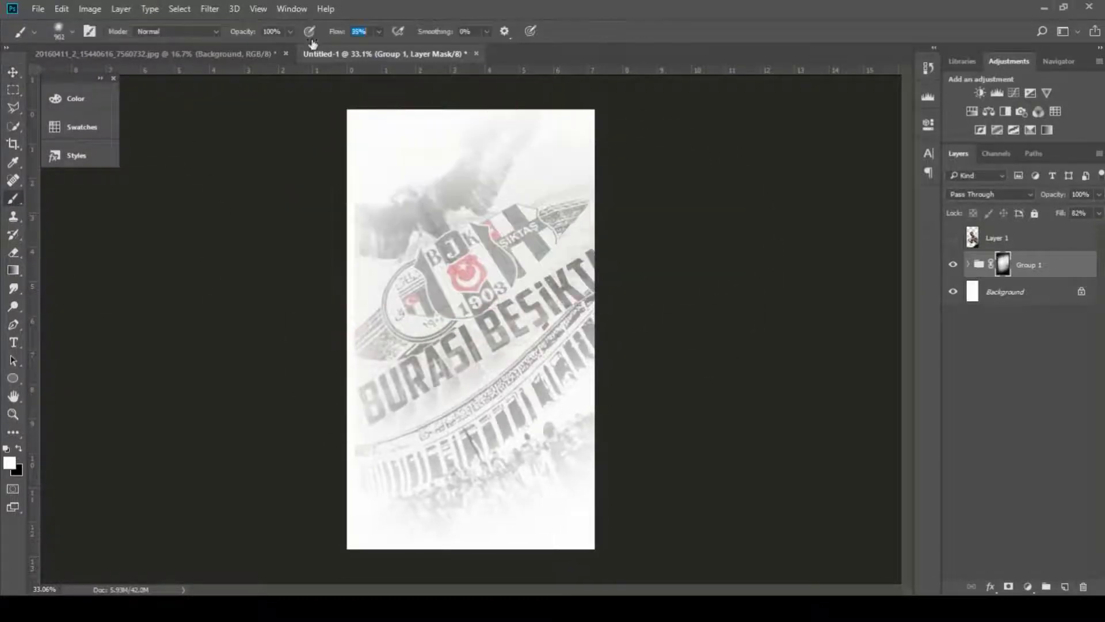
left_click_drag(380, 197, 510, 142)
mouse_move(552, 484)
left_mouse_down()
mouse_move(420, 486)
mouse_move(503, 479)
mouse_move(395, 464)
mouse_move(580, 462)
left_mouse_up()
key("x")
Step: Transform the masked group, enlarging it slightly, rotating it counterclockwise, and moving it down and right
key("ctrl+t")
key("ctrl+0")
left_click_drag(743, 545, 772, 570)
mouse_move(635, 488)
left_mouse_down()
mouse_move(651, 494)
mouse_move(643, 500)
left_mouse_up()
left_click_drag(849, 414, 853, 390)
key("Return")
key("ctrl+0")
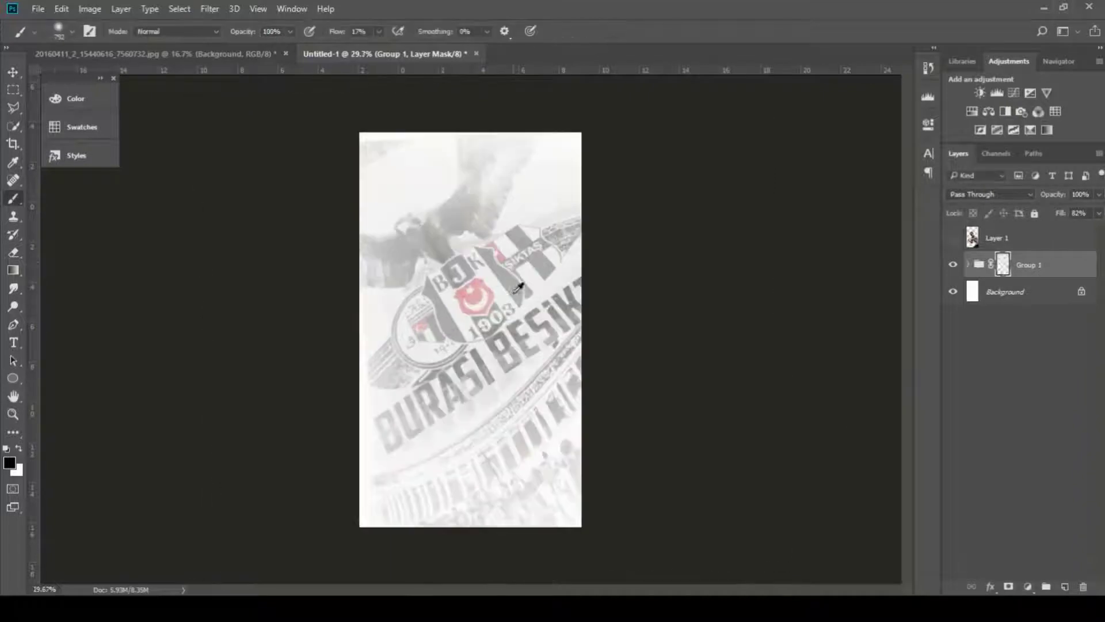
Step: Soften the banner's edges on the group mask, alternating black and white strokes with a large soft brush of varying size
left_click_drag(411, 297, 377, 340)
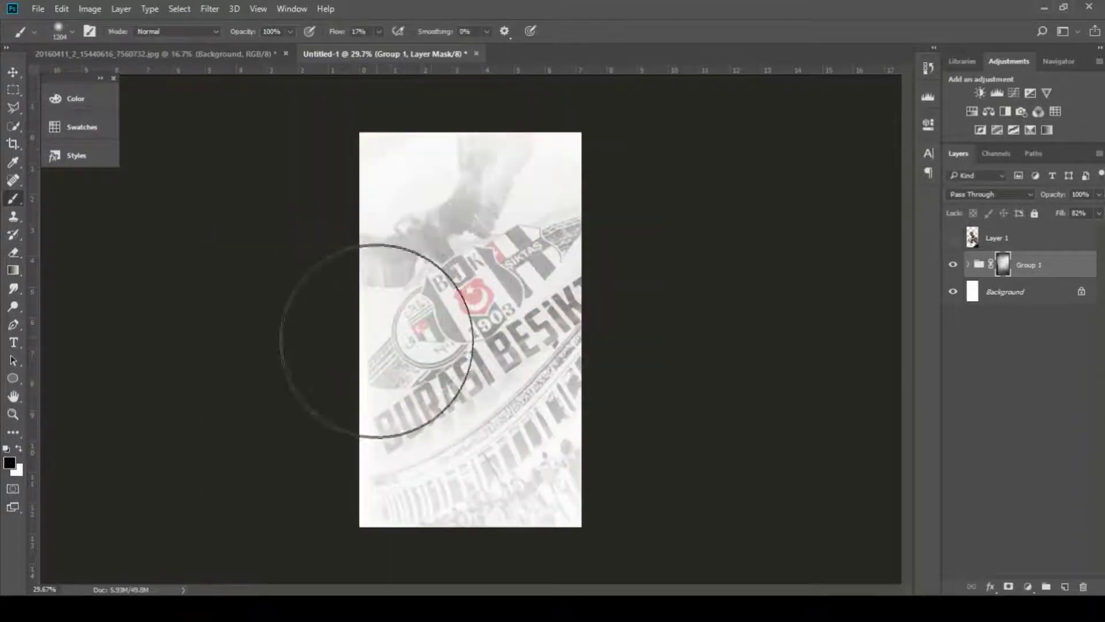
key("x")
left_click_drag(484, 462, 379, 448)
key("x")
left_click_drag(577, 437, 592, 449)
scroll(556, 427, "up", 1)
key("ctrl+plus")
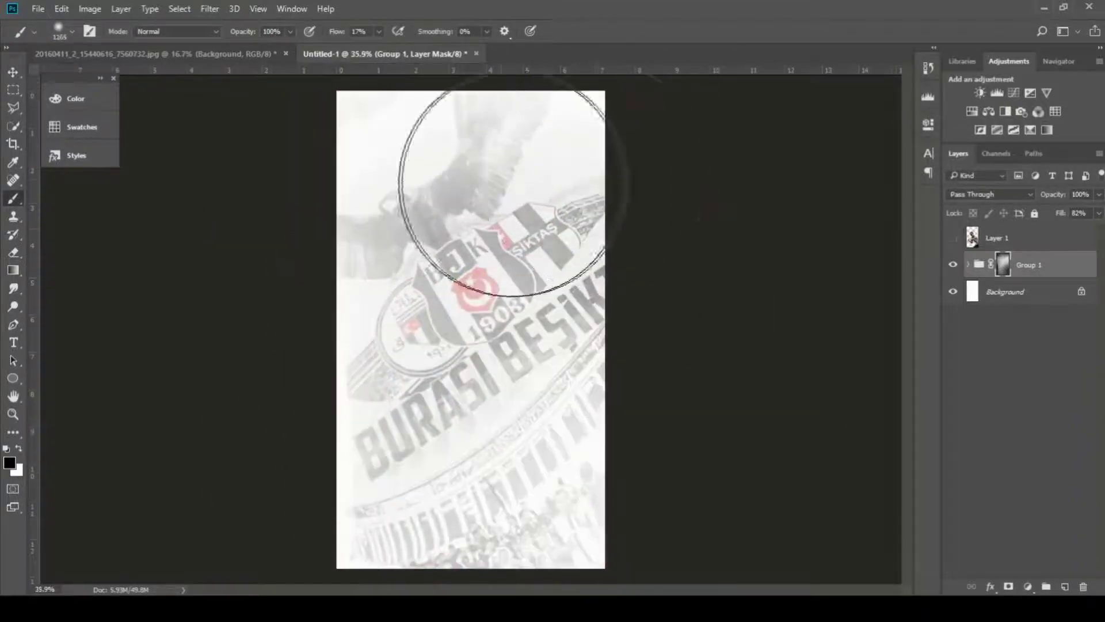
key("bracketleft")
key("bracketleft")
key("bracketleft")
key("bracketleft")
key("bracketleft")
key("bracketleft")
key("x")
key("bracketright")
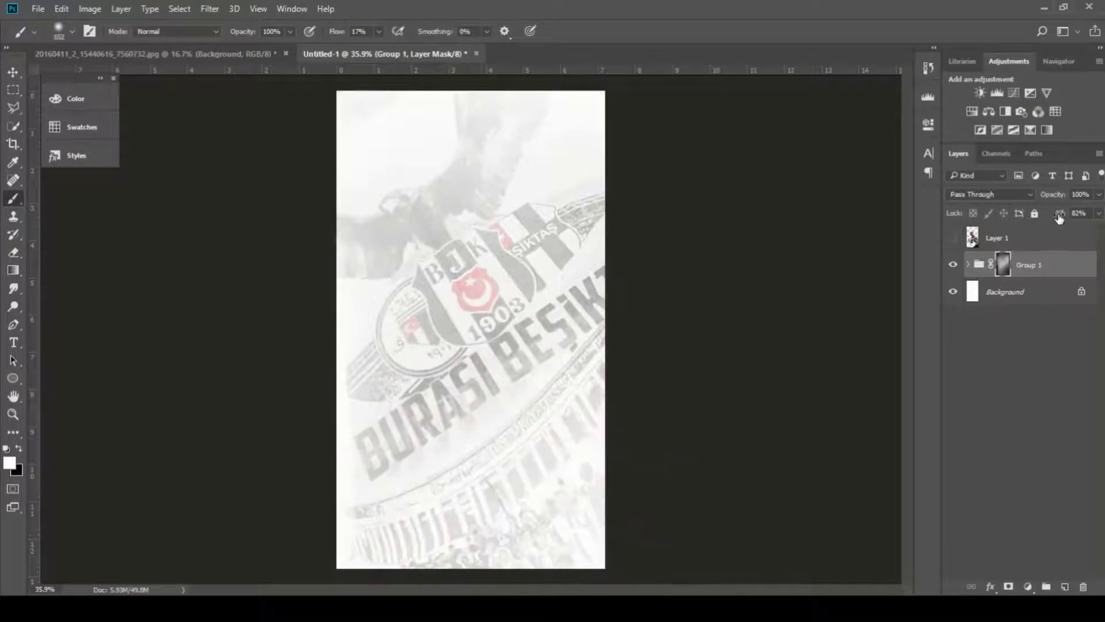
Step: Set the group's fill to 69% and paint white on its mask to strengthen the eagle and the banner's left side
left_click_drag(1059, 217, 1055, 216)
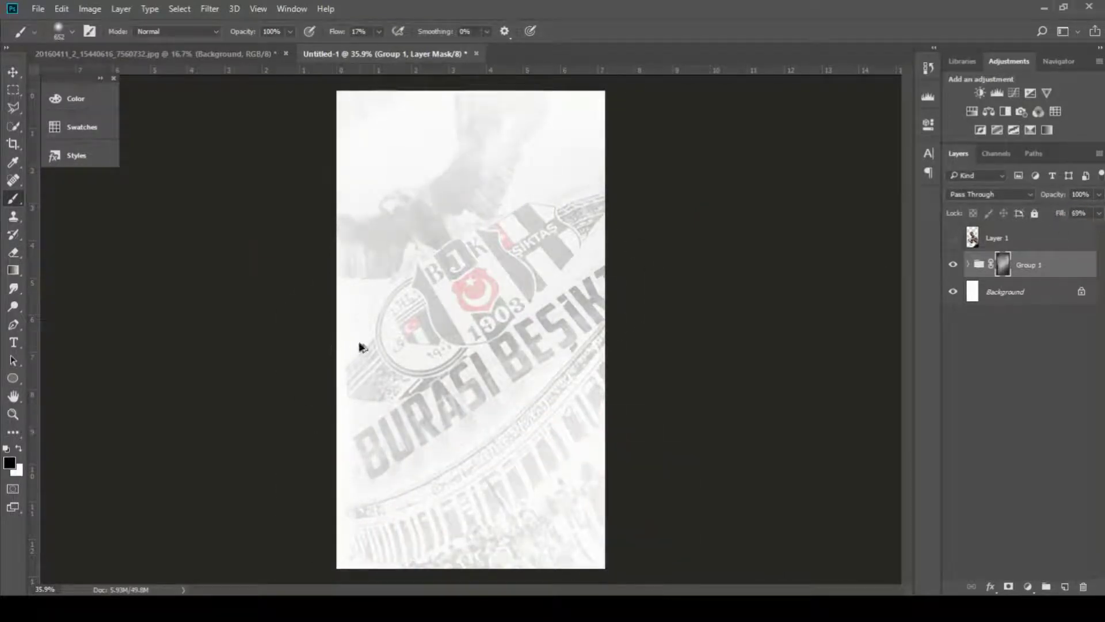
key("x")
key("bracketright")
key("bracketright")
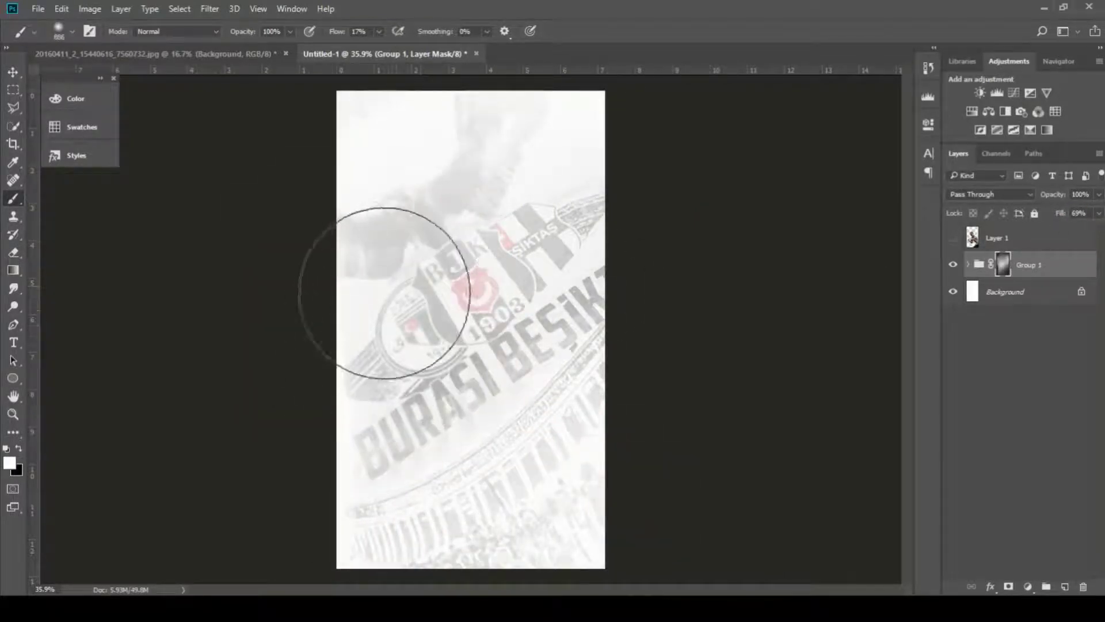
mouse_move(384, 294)
left_mouse_down()
mouse_move(387, 240)
mouse_move(344, 226)
mouse_move(502, 130)
mouse_move(503, 145)
mouse_move(590, 152)
mouse_move(591, 286)
mouse_move(542, 451)
mouse_move(432, 504)
mouse_move(488, 483)
mouse_move(708, 313)
mouse_move(463, 307)
mouse_move(571, 237)
mouse_move(516, 198)
mouse_move(380, 149)
left_mouse_up()
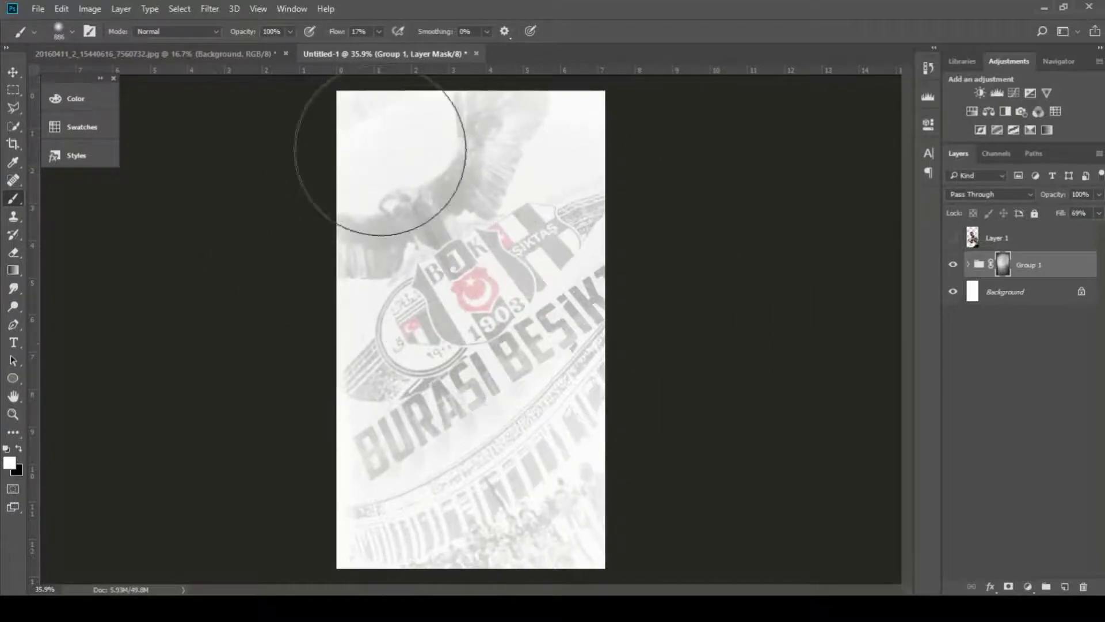
Step: Show the player layer and add a Curves adjustment above the group, lowering the midtones and lifting the black point to output 13
left_click(952, 237)
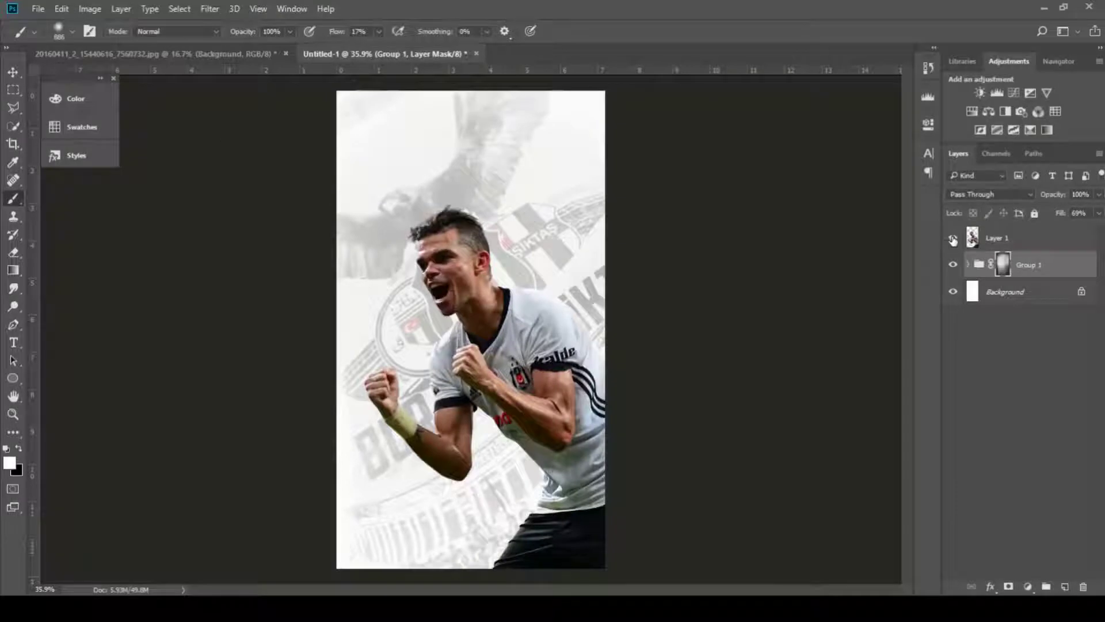
left_click(1027, 586)
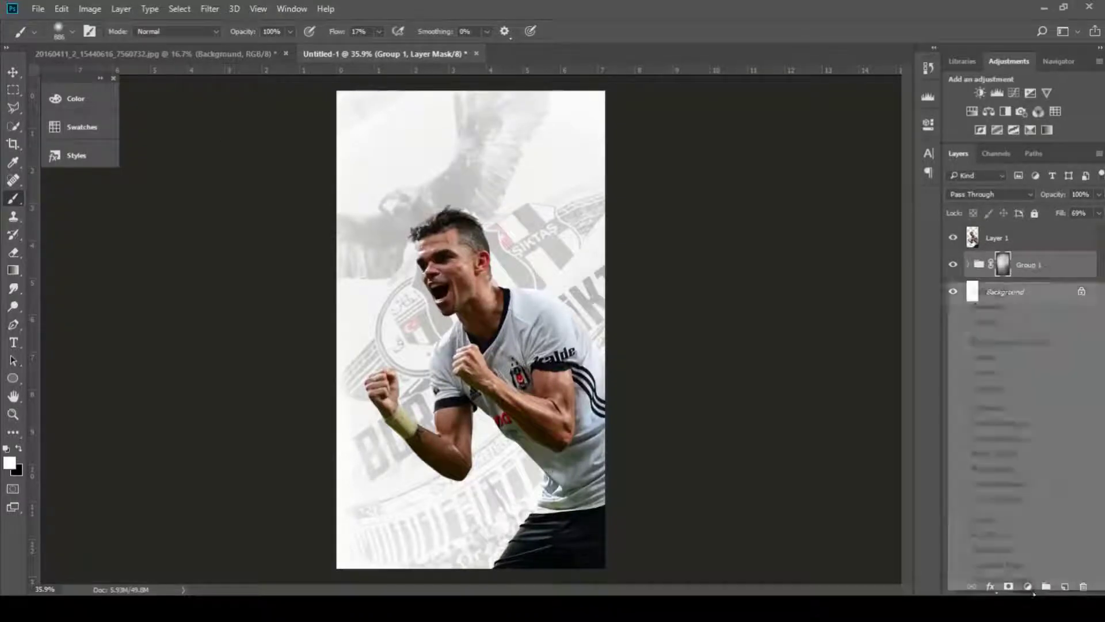
left_click(1005, 373)
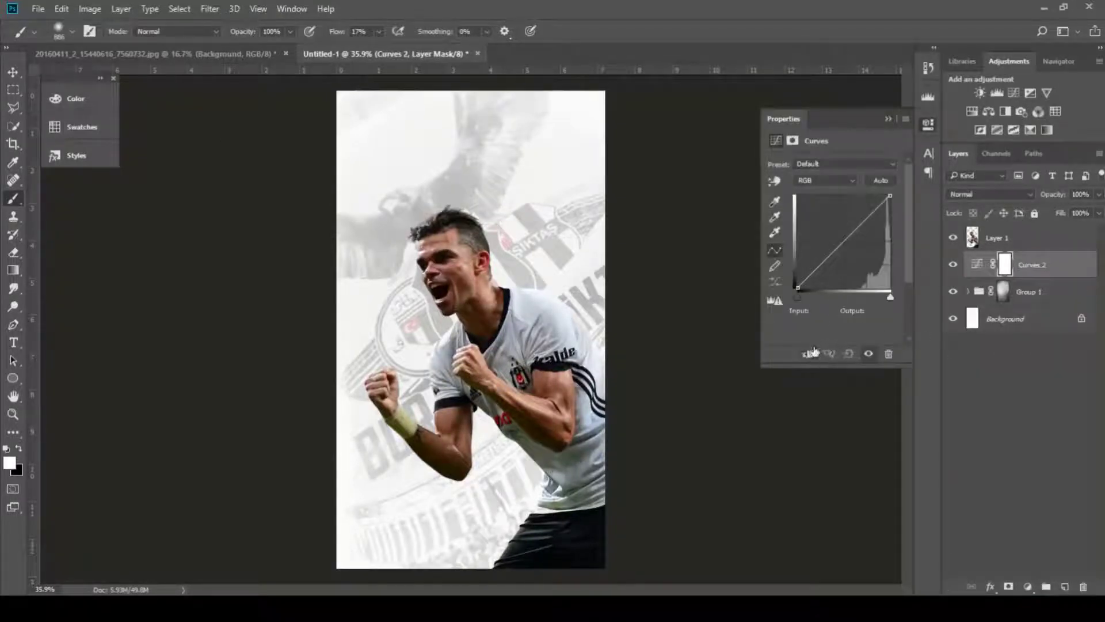
left_click_drag(838, 238, 854, 244)
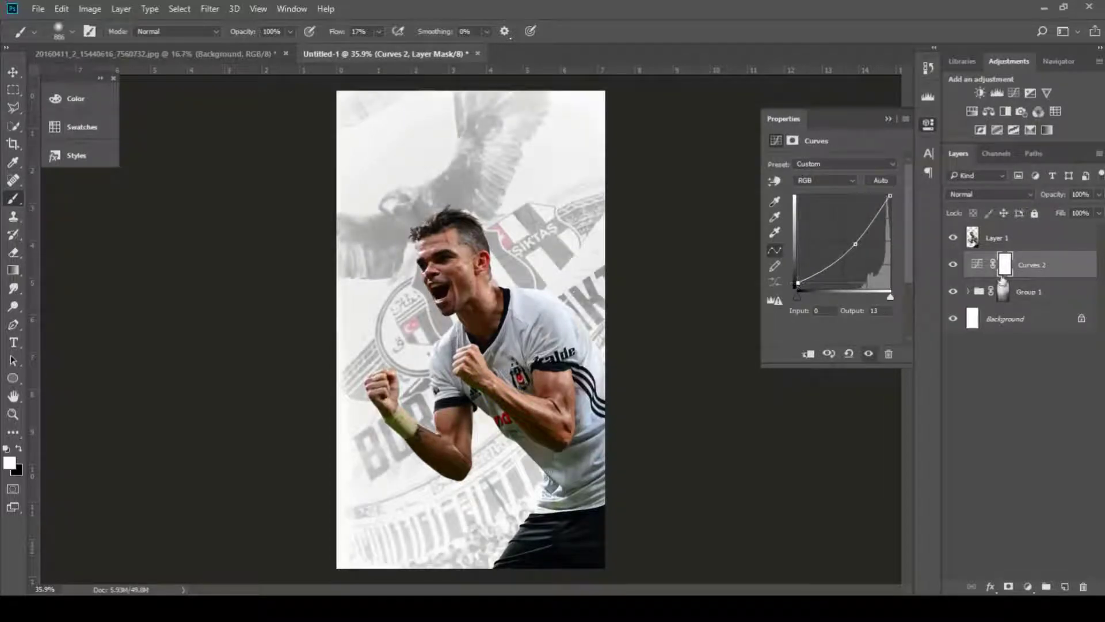
Step: Refine the group mask around the upper-left area beside the eagle using the soft brush
left_click(1005, 290)
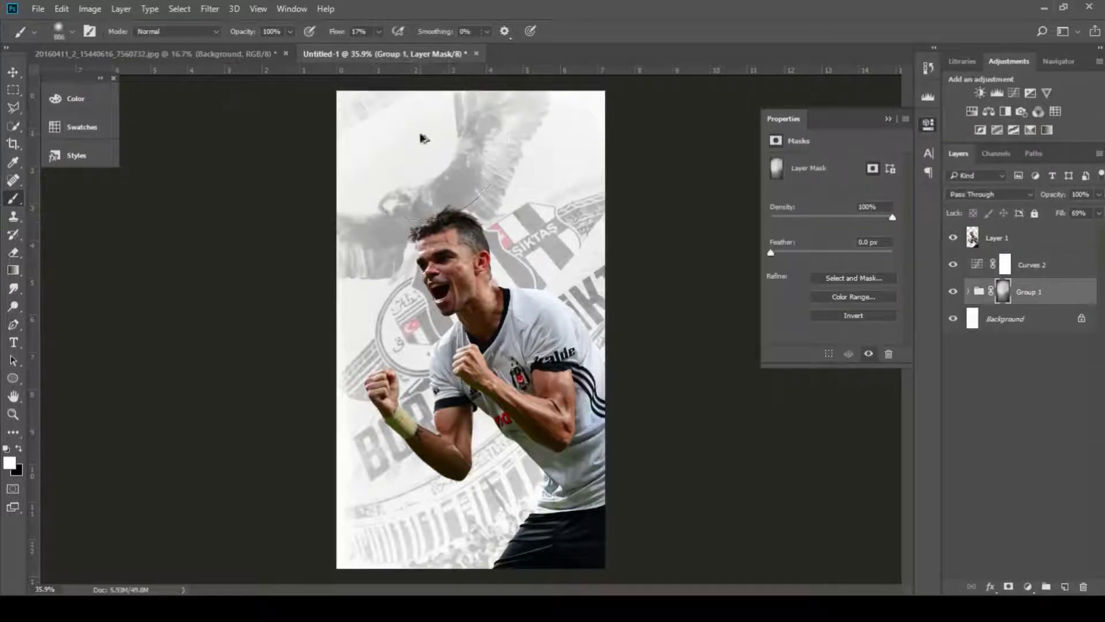
left_click_drag(423, 141, 367, 144)
key("x")
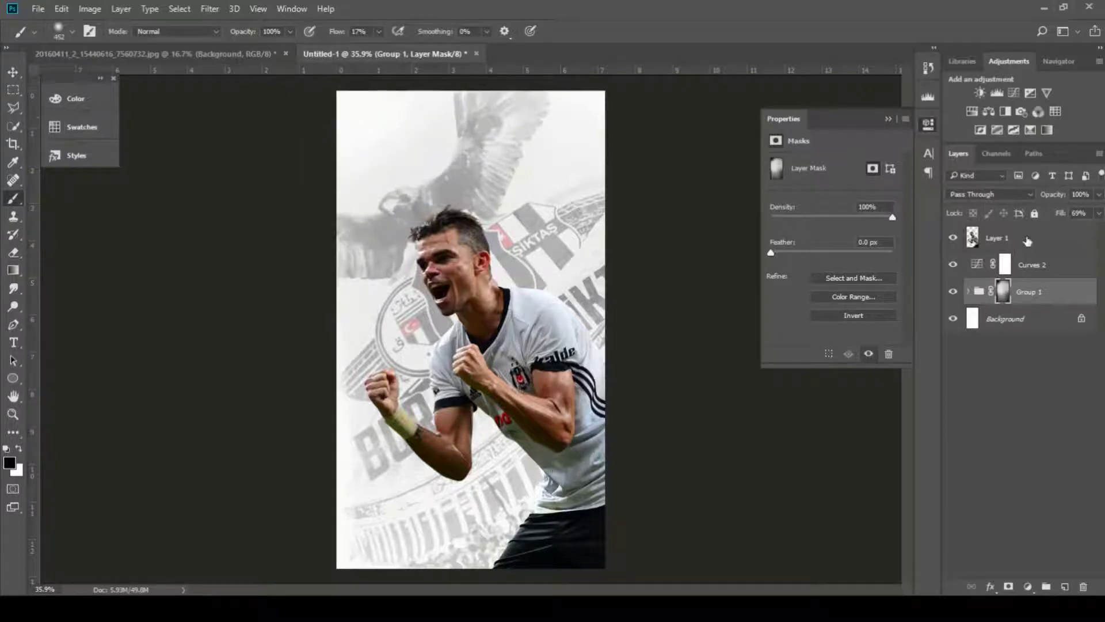
Step: Add a Hue/Saturation adjustment clipped to the player layer and lower its saturation to -32
left_click(1027, 241)
left_click(1028, 584)
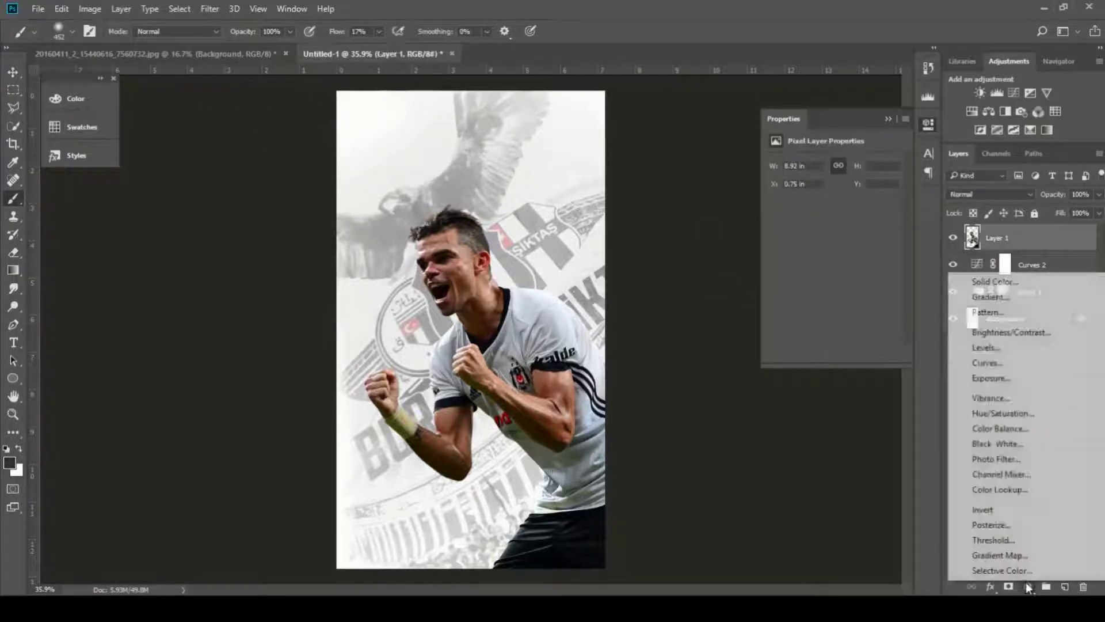
left_click(1029, 426)
left_click(809, 354)
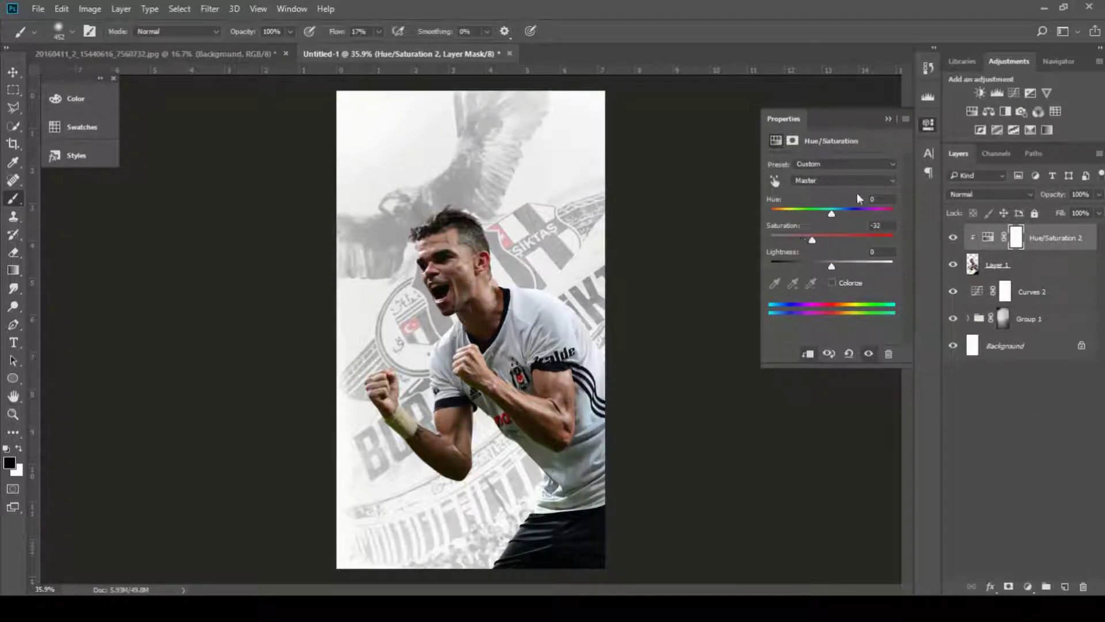
left_click(889, 119)
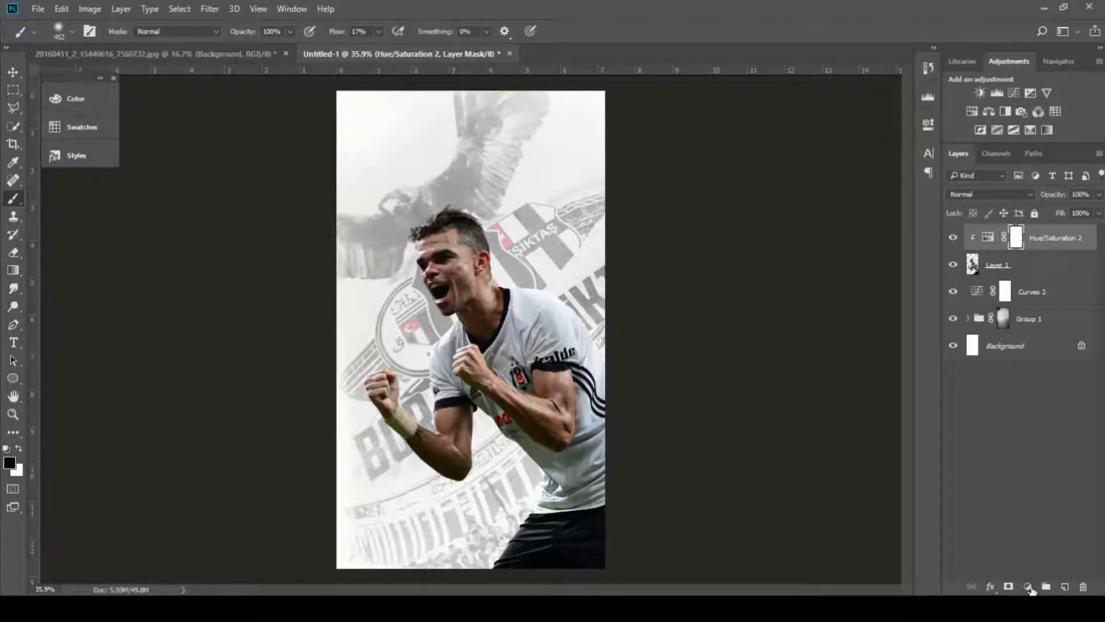
Step: Create a new layer clipped to the player above the Hue/Saturation adjustment and set its blend mode to Soft Light
left_click(1029, 587)
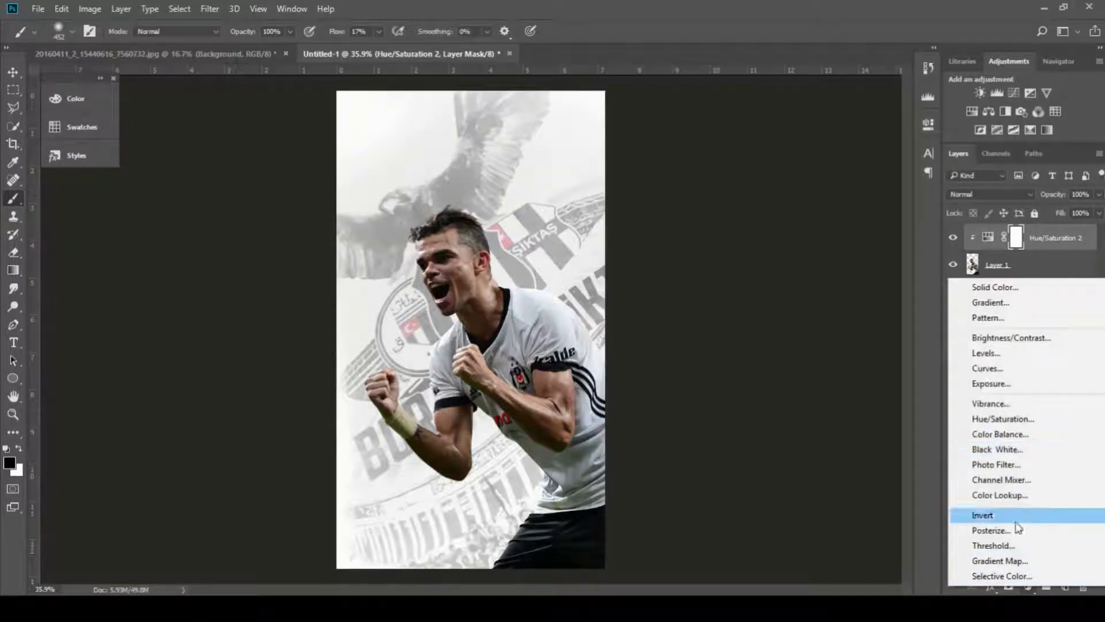
left_click(889, 547)
left_click(1066, 587)
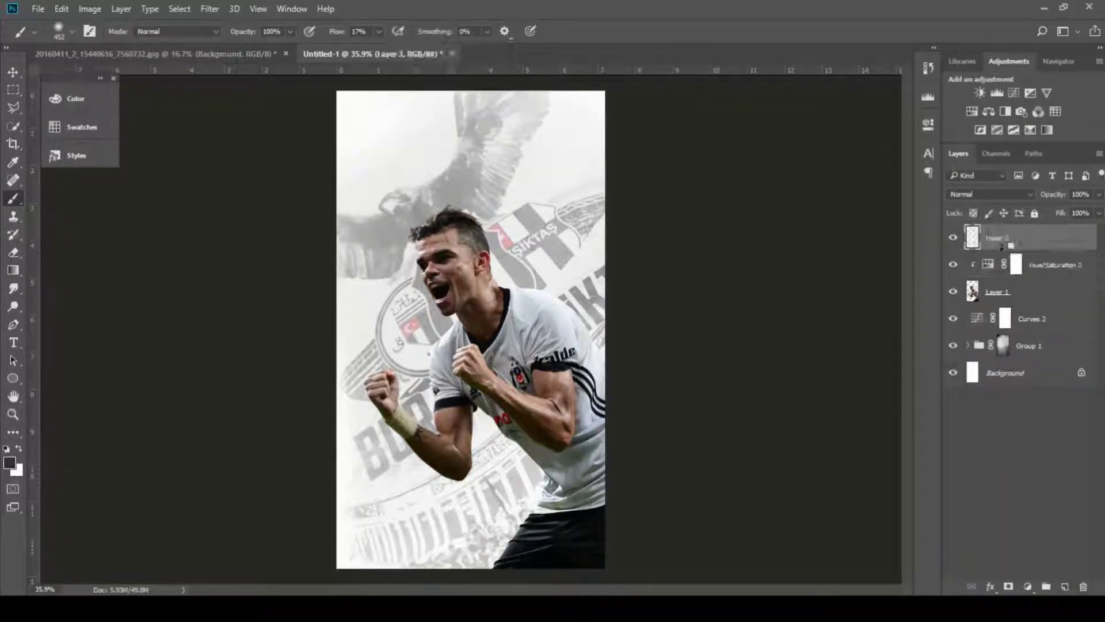
left_click(976, 196)
left_click(979, 336)
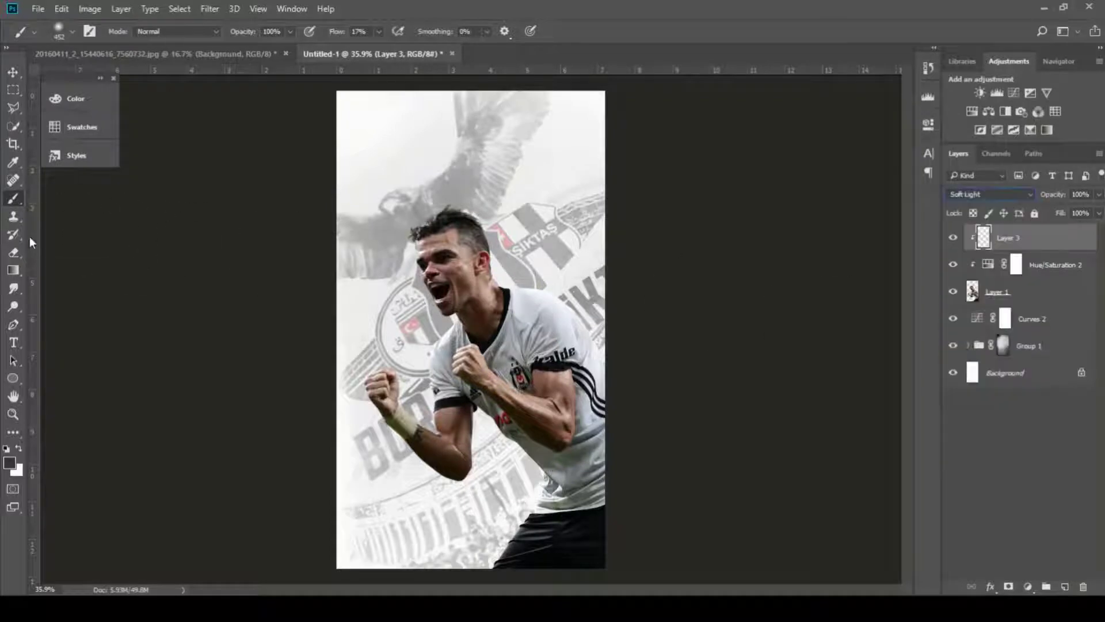
Step: Reset the colours to black and white and darken the shadows around the player's eye with a soft 14 px brush
left_click_drag(457, 253, 436, 255)
left_click(447, 243, "alt")
scroll(448, 243, "up", 5)
scroll(447, 243, "up", 1)
scroll(447, 243, "up", 2)
left_click(6, 449)
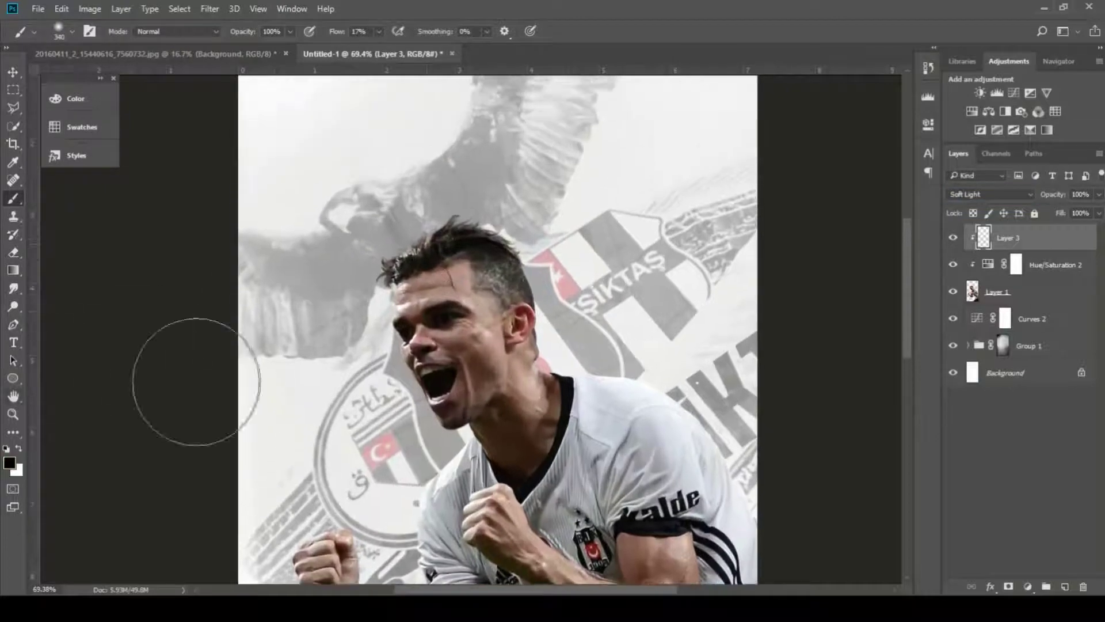
scroll(429, 291, "up", 5)
mouse_move(451, 284)
left_mouse_down()
mouse_move(381, 282)
mouse_move(454, 254)
mouse_move(399, 297)
left_mouse_up()
scroll(453, 254, "up", 5)
scroll(397, 297, "up", 2)
right_click(347, 337, "alt")
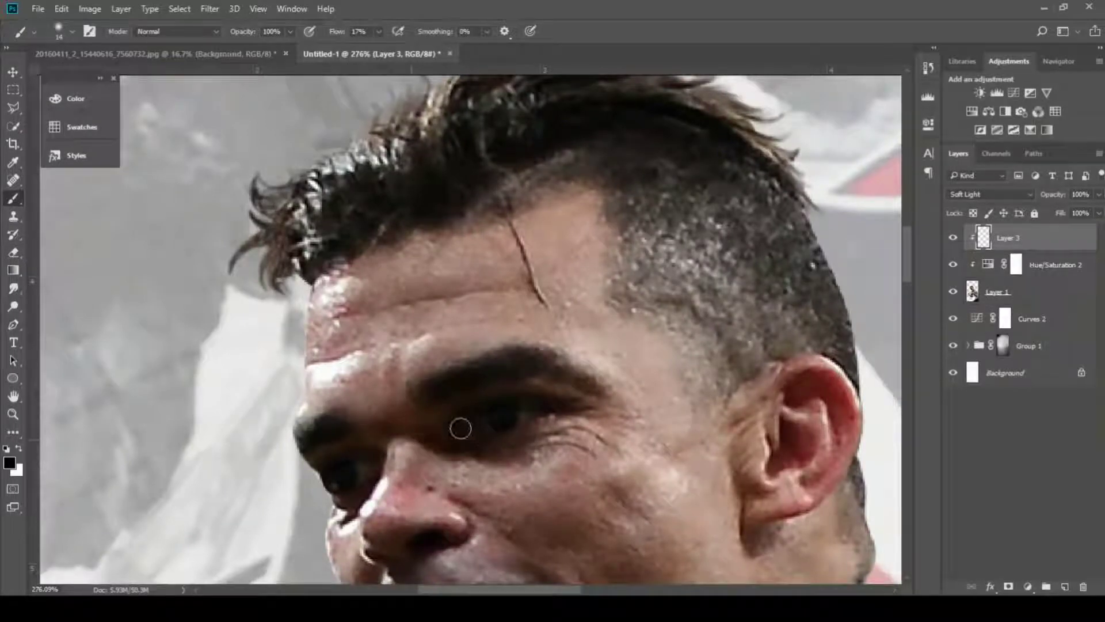
left_click_drag(557, 423, 612, 431)
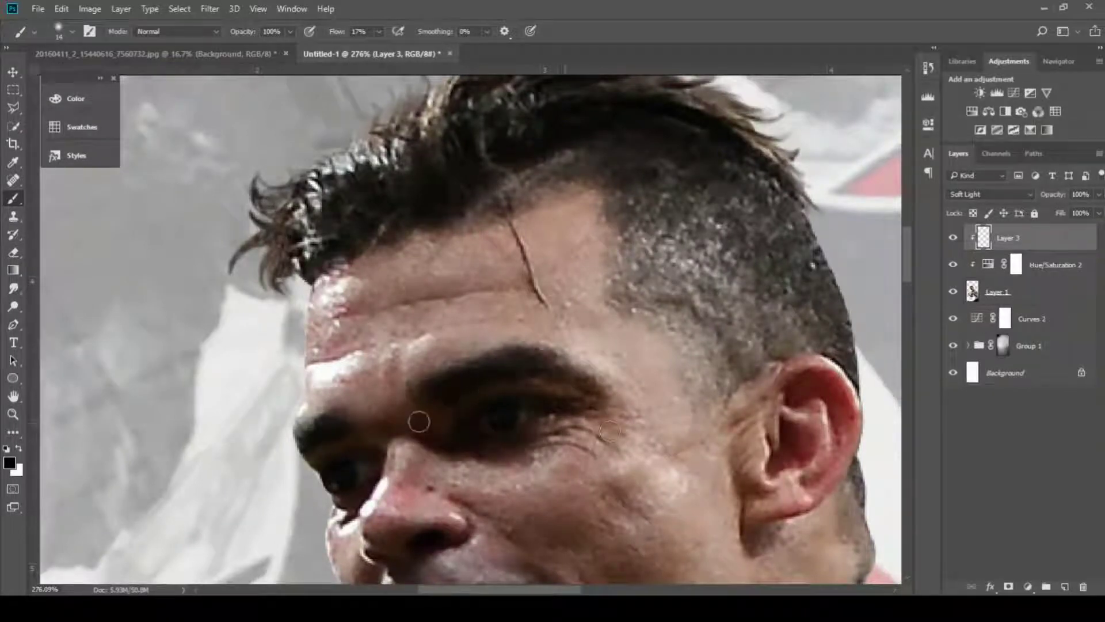
Step: Darken the nose shadow, the fold beside the mouth and the cheek and jaw creases with small black strokes
scroll(419, 422, "down", 5)
left_click_drag(476, 323, 521, 366)
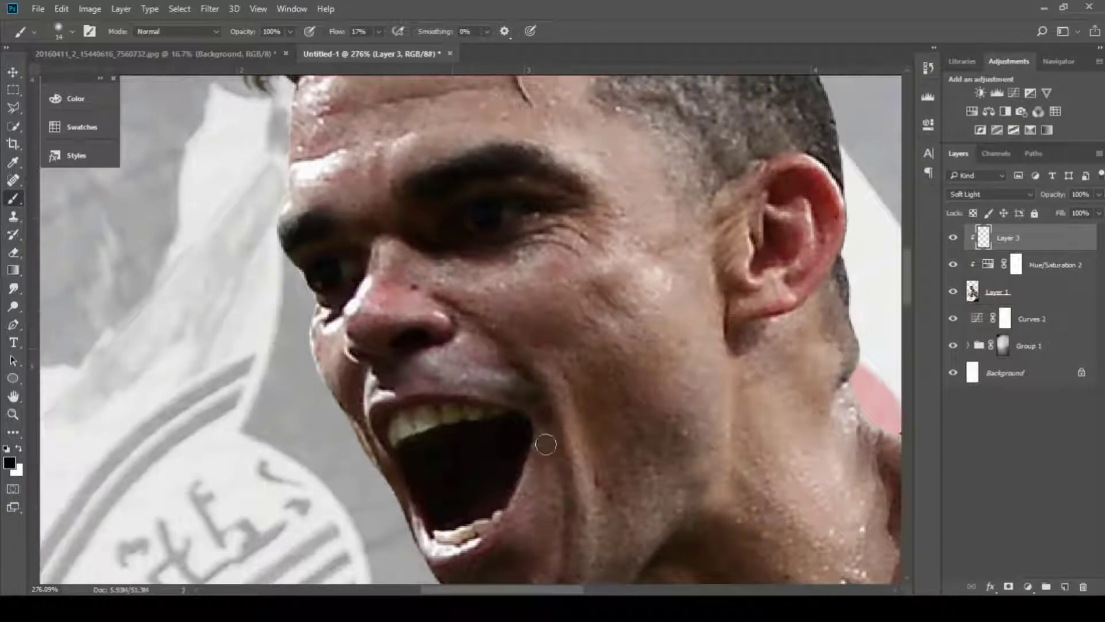
left_click_drag(546, 430, 557, 523)
left_click_drag(553, 452, 554, 518)
left_click_drag(577, 418, 585, 554)
mouse_move(582, 483)
left_mouse_down()
mouse_move(550, 305)
mouse_move(584, 428)
mouse_move(619, 401)
left_mouse_up()
left_click_drag(617, 300, 614, 303)
left_click_drag(568, 259, 573, 401)
left_click_drag(693, 374, 601, 389)
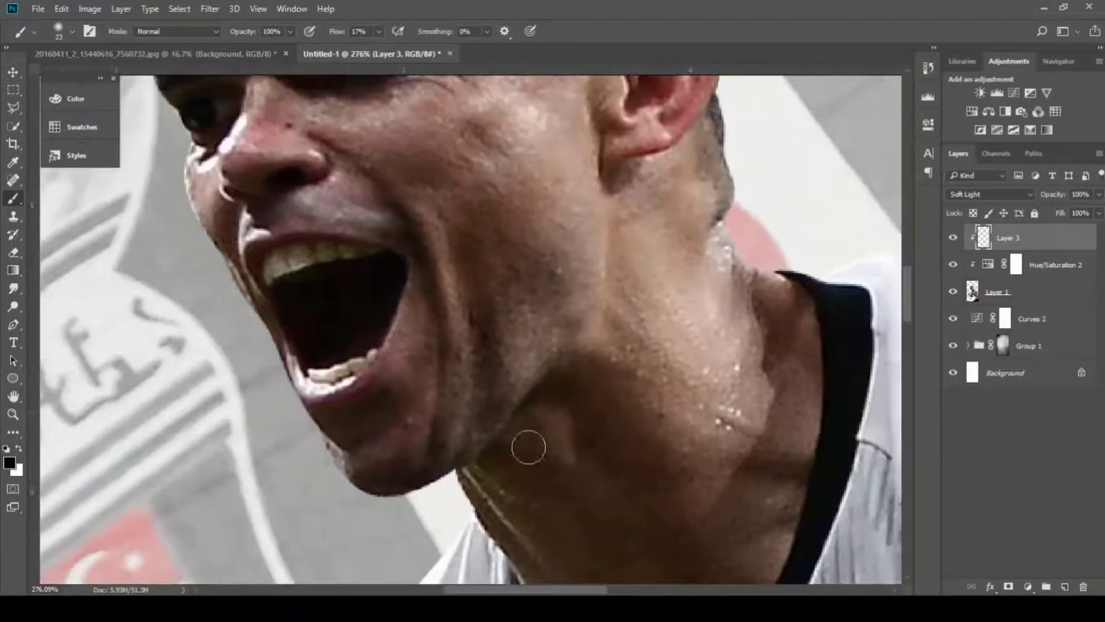
Step: Deepen the neck shadows between jaw and collar with a soft 23 px brush, and touch up the chin with a smaller one
left_click_drag(611, 243, 580, 355)
left_click_drag(573, 449, 523, 237)
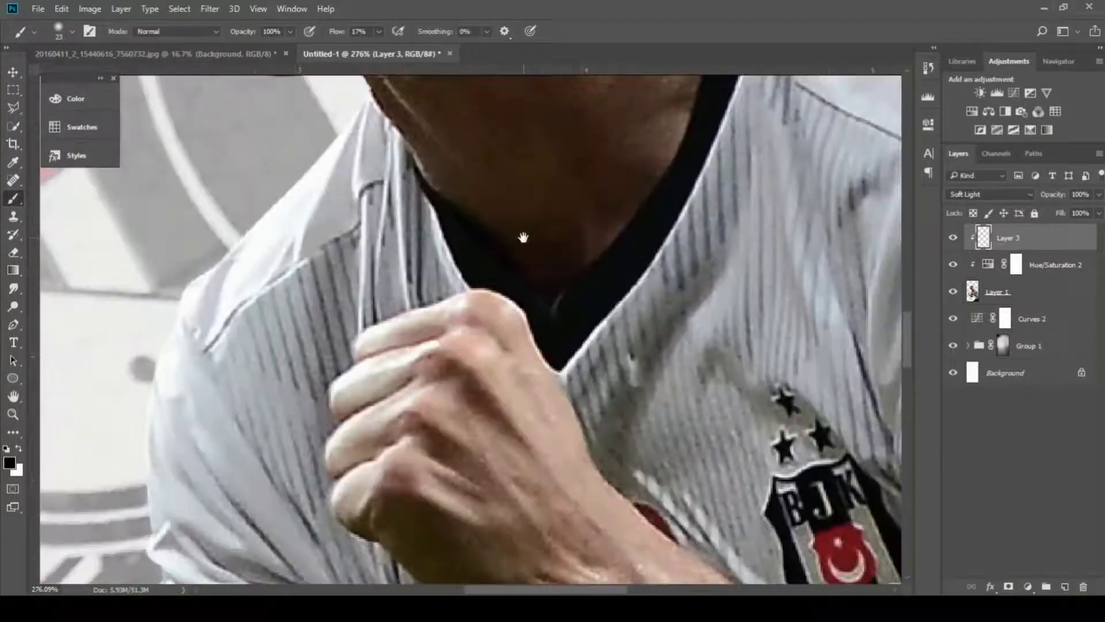
left_click_drag(522, 303, 568, 459)
left_click_drag(451, 230, 533, 329)
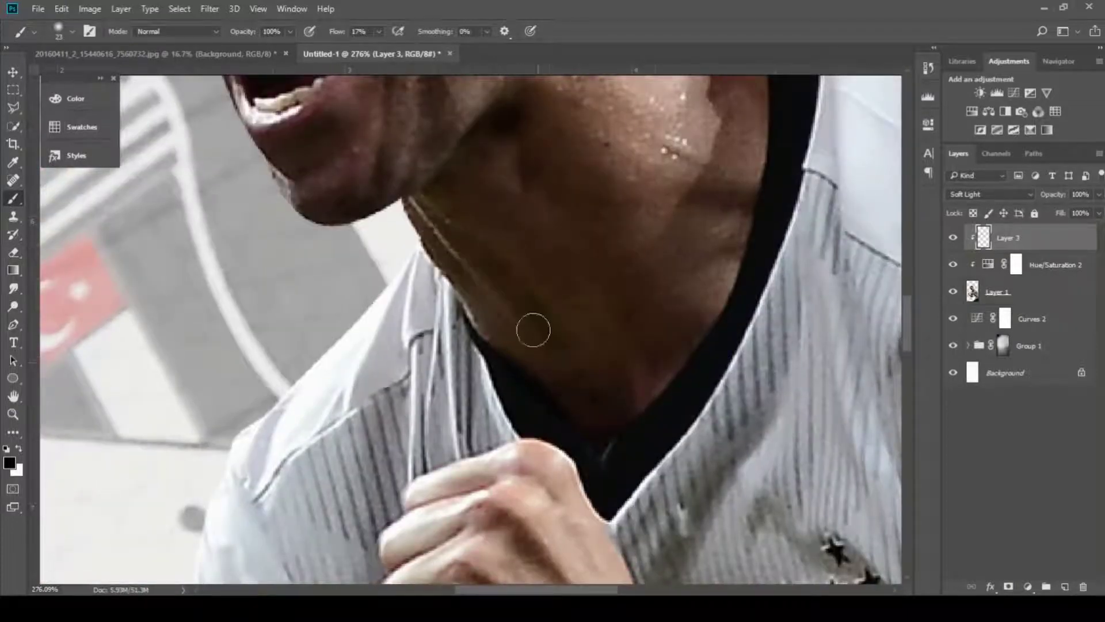
left_click_drag(589, 307, 572, 425)
mouse_move(597, 272)
left_mouse_down()
mouse_move(747, 298)
mouse_move(550, 243)
mouse_move(758, 346)
mouse_move(647, 411)
mouse_move(736, 338)
mouse_move(623, 463)
left_mouse_up()
left_click_drag(593, 376, 697, 557)
mouse_move(462, 438)
left_mouse_down()
mouse_move(464, 336)
mouse_move(468, 442)
left_mouse_up()
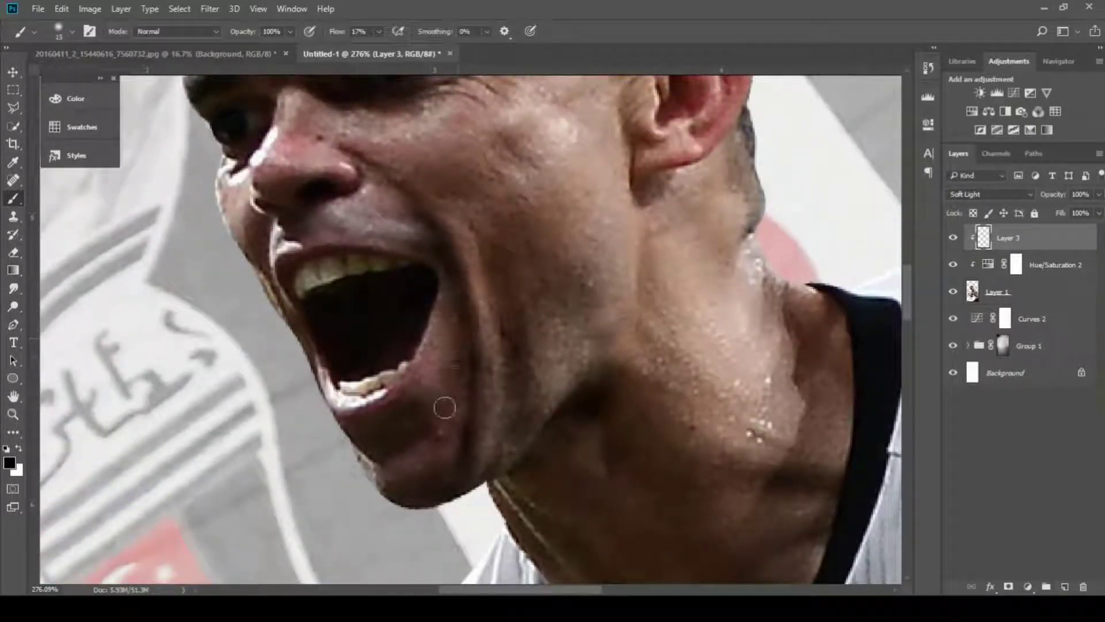
Step: Shade the cheek, the ear edge and the area under the eye in black, varying the small soft brush's size
scroll(518, 357, "down", 5)
left_click_drag(531, 323, 540, 333)
scroll(482, 264, "up", 1)
scroll(482, 264, "up", 2)
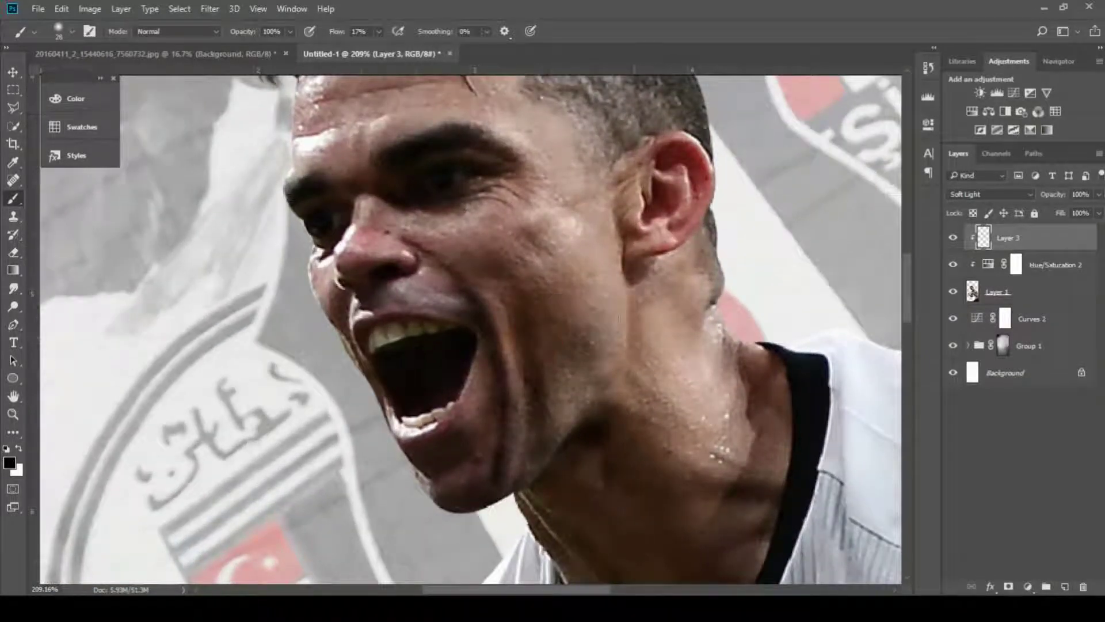
left_click_drag(491, 240, 532, 349)
left_click_drag(676, 314, 670, 314)
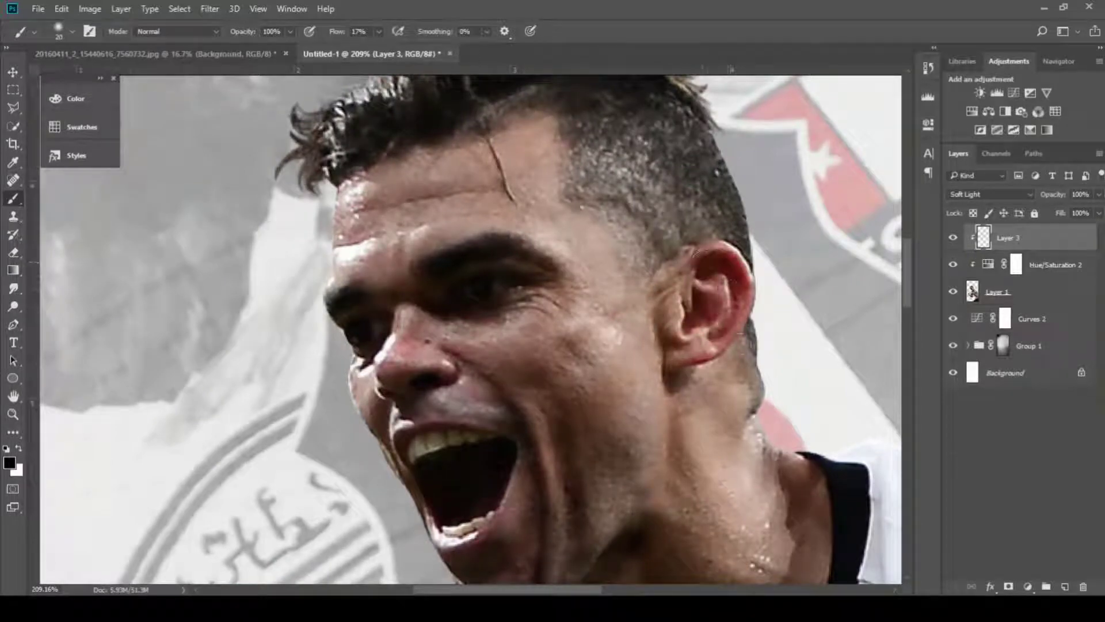
left_click_drag(742, 336, 685, 390)
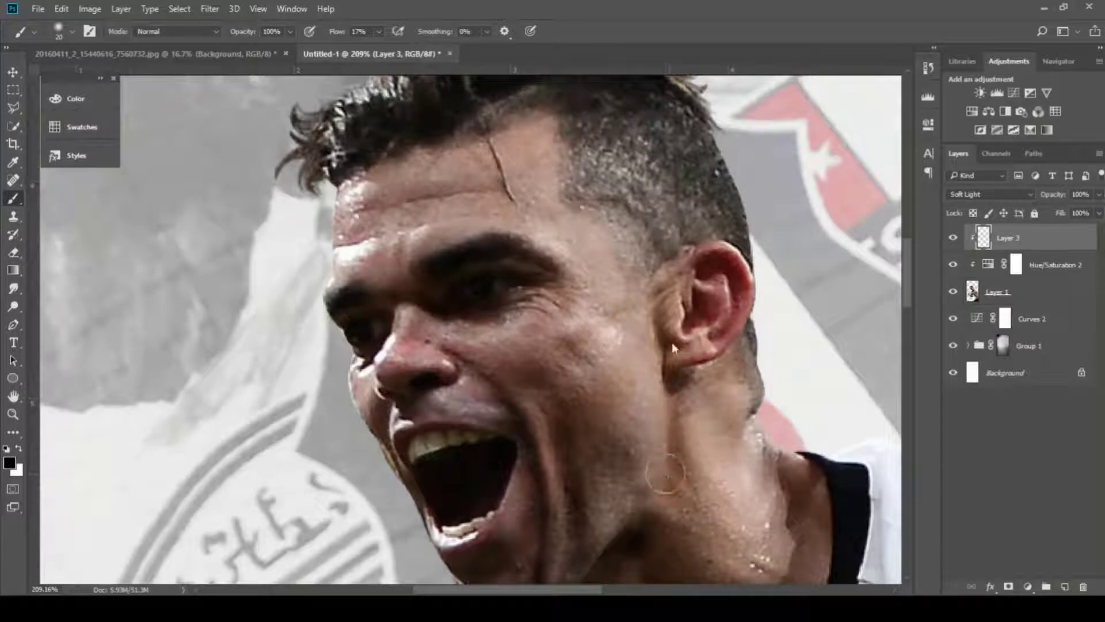
right_click(634, 306, "alt")
right_click(461, 342, "alt")
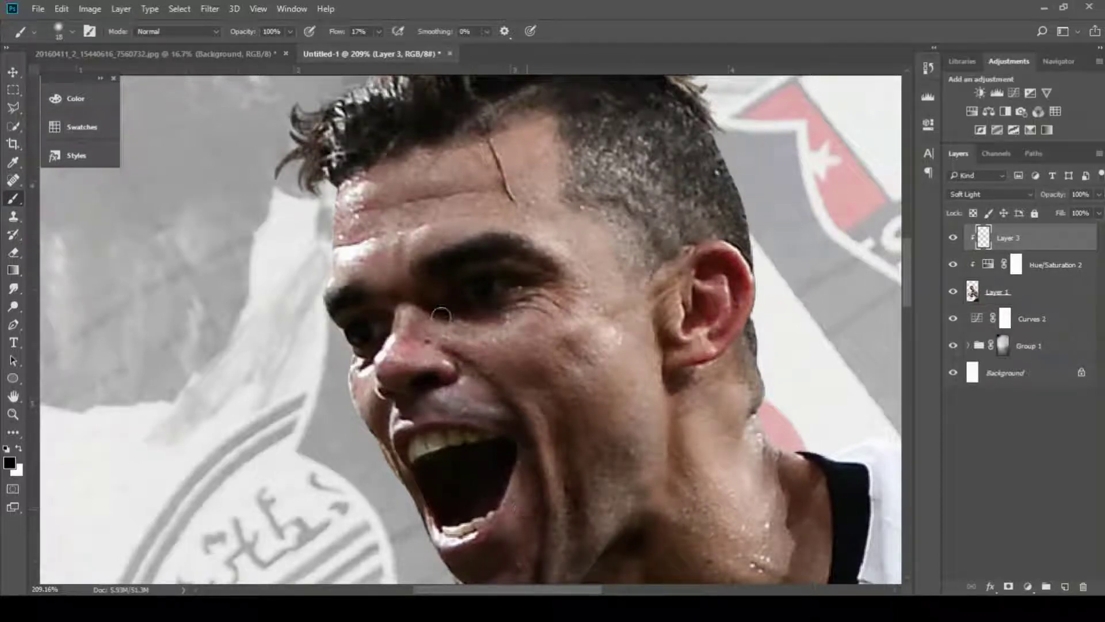
left_click_drag(467, 309, 544, 324)
Step: Darken the shirt folds on the shoulder and sleeve above the kalde lettering with a small soft brush
left_click_drag(551, 384, 473, 161)
left_click_drag(503, 374, 267, 126)
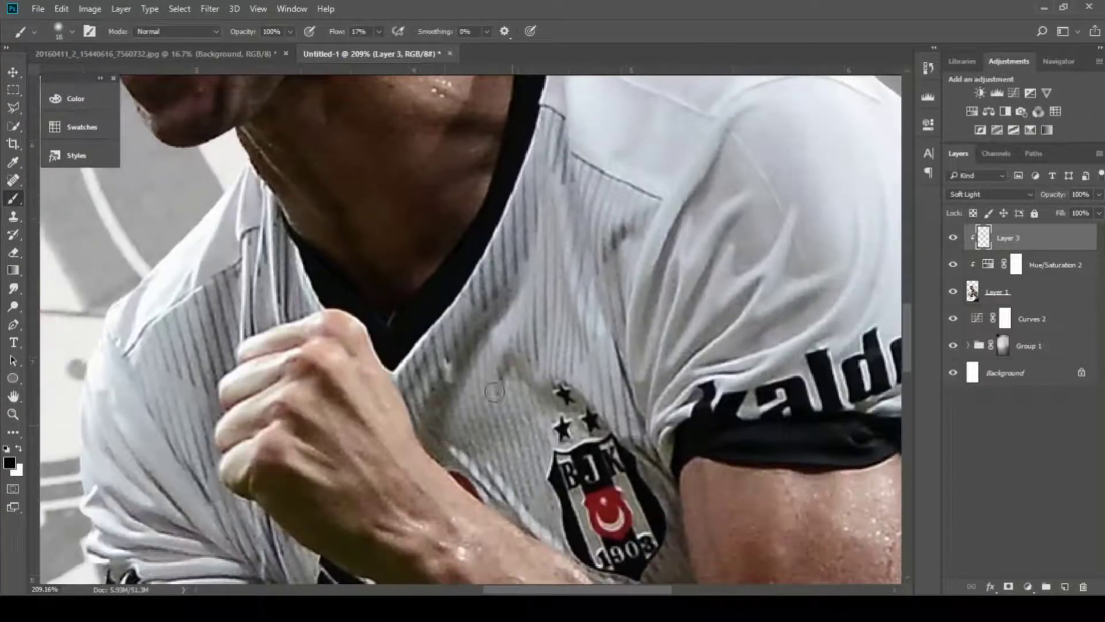
left_click_drag(772, 274, 513, 302)
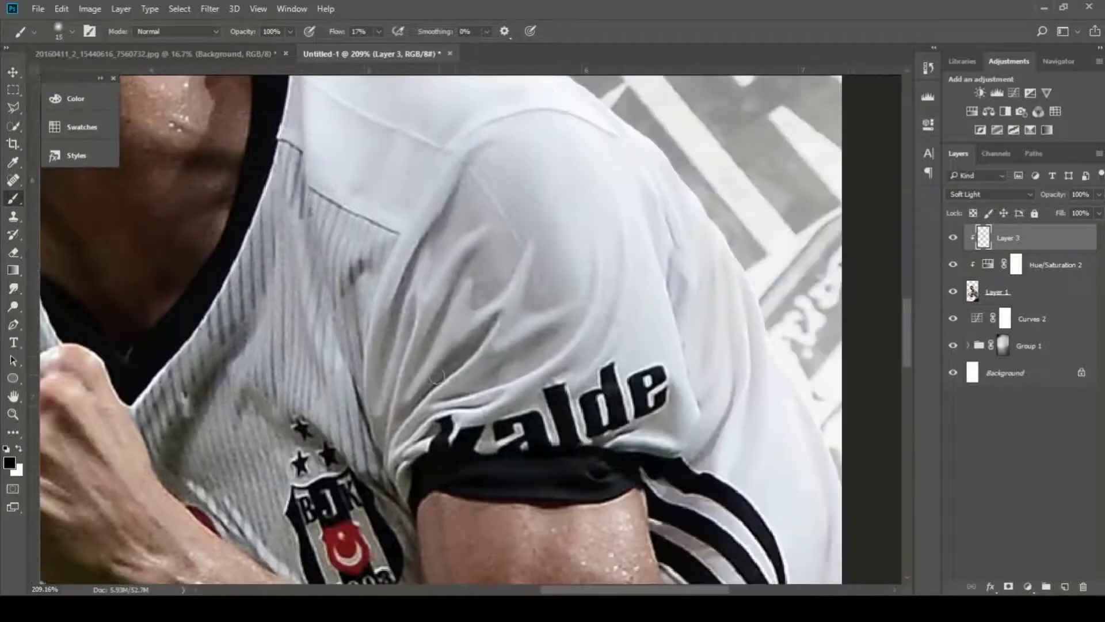
mouse_move(554, 336)
left_mouse_down()
mouse_move(512, 398)
mouse_move(544, 381)
left_mouse_up()
mouse_move(429, 398)
left_mouse_down()
mouse_move(489, 237)
mouse_move(385, 372)
mouse_move(452, 213)
left_mouse_up()
key("bracketright")
key("bracketright")
left_click_drag(392, 352, 434, 231)
scroll(433, 232, "down", 3)
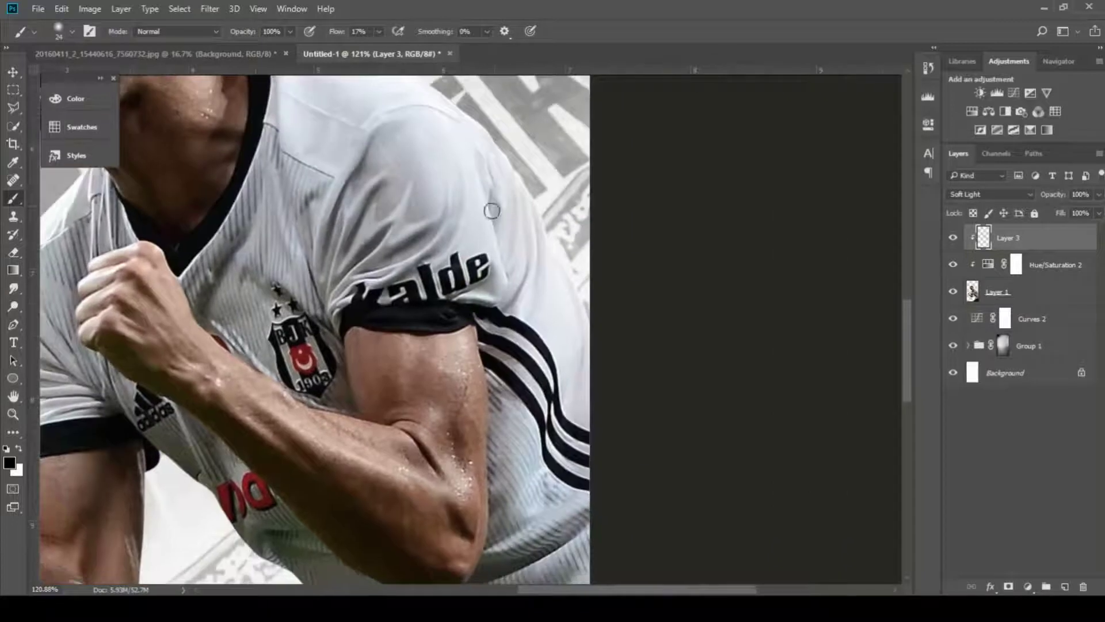
Step: Shade the outer shoulder and the shirt side behind the elbow with a larger soft brush
left_click_drag(522, 198, 530, 264)
left_click_drag(537, 311, 513, 159)
mouse_move(466, 238)
left_mouse_down()
mouse_move(488, 455)
mouse_move(541, 403)
left_mouse_up()
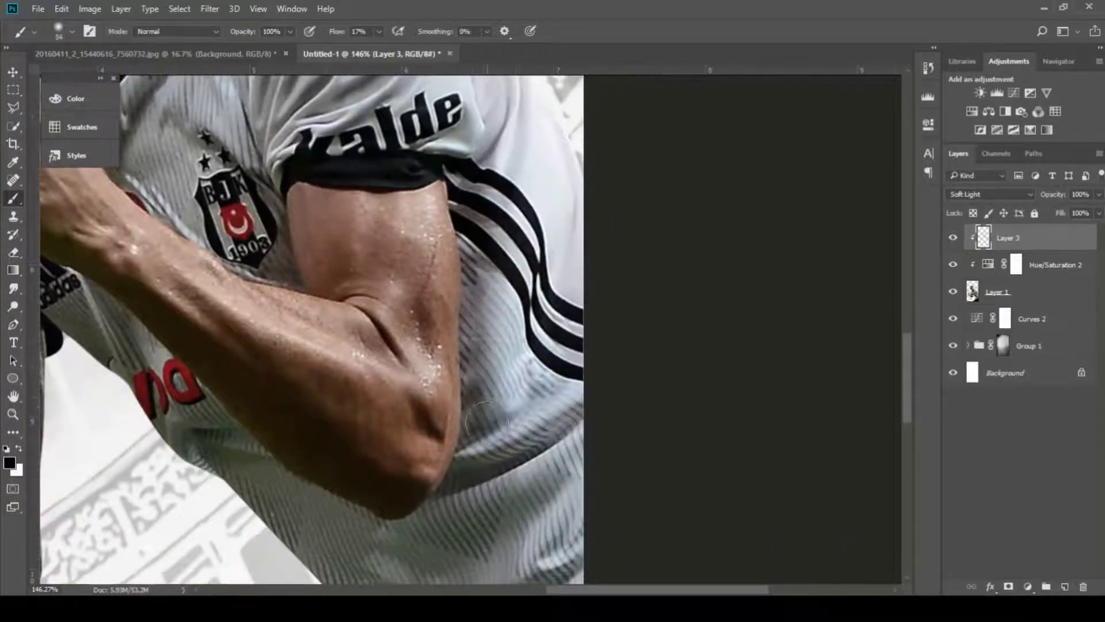
scroll(467, 276, "down", 3)
right_click(424, 321, "alt")
mouse_move(561, 254)
left_mouse_down()
mouse_move(434, 331)
mouse_move(340, 320)
left_mouse_up()
Step: Darken the shirt folds across the waist and lower hem in black, adjusting the soft brush size
left_click_drag(331, 312, 572, 427)
left_click_drag(398, 351, 428, 386)
mouse_move(473, 437)
left_mouse_down()
mouse_move(400, 340)
mouse_move(535, 412)
mouse_move(482, 427)
left_mouse_up()
mouse_move(556, 432)
left_mouse_down()
mouse_move(579, 383)
mouse_move(562, 432)
mouse_move(711, 374)
left_mouse_up()
left_click_drag(585, 474, 565, 388)
mouse_move(662, 360)
left_mouse_down()
mouse_move(420, 455)
mouse_move(555, 427)
mouse_move(629, 387)
mouse_move(699, 384)
left_mouse_up()
right_click(669, 377, "alt")
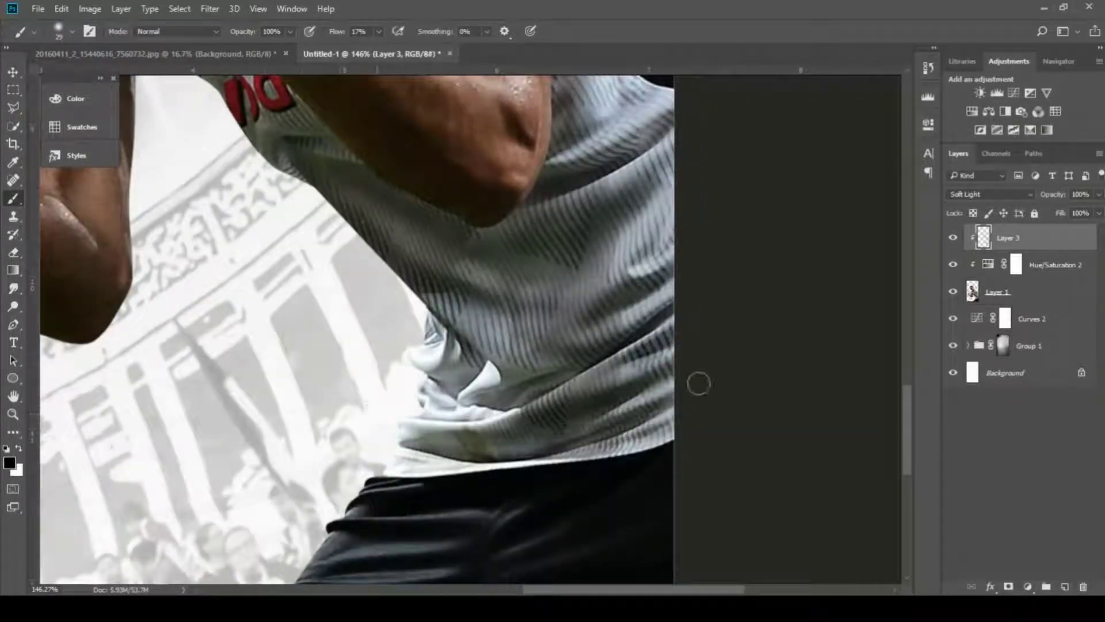
left_click_drag(433, 397, 533, 396)
scroll(553, 368, "down", 5)
Step: Darken the folds of the sleeve beside the adidas logo with a soft 19 px brush
mouse_move(449, 259)
left_mouse_down()
mouse_move(576, 415)
mouse_move(649, 445)
left_mouse_up()
scroll(429, 319, "up", 9)
right_click(426, 322, "alt")
left_click_drag(377, 294, 407, 293)
left_click_drag(340, 239, 435, 283)
left_click_drag(381, 345, 508, 320)
left_click_drag(380, 377, 516, 342)
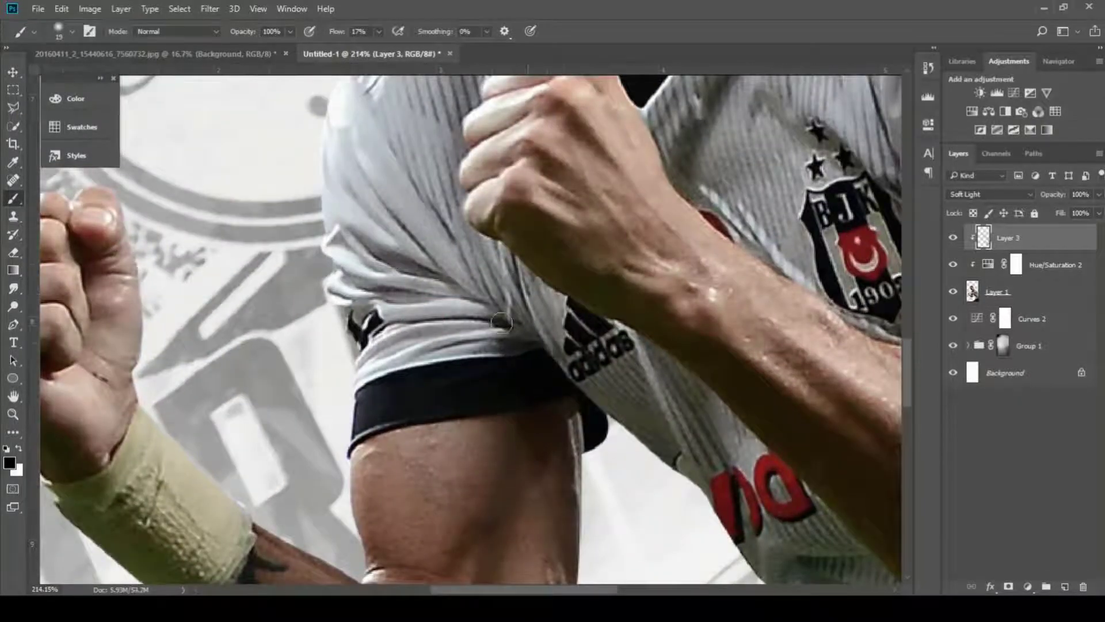
left_click_drag(452, 259, 520, 431)
Step: Shade the shoulder and chest stripes behind the clenched fist with a soft brush of about 15 px
right_click(520, 431, "alt")
left_click_drag(456, 321, 523, 415)
key("bracketleft")
left_click_drag(544, 457, 426, 255)
left_click_drag(576, 472, 519, 270)
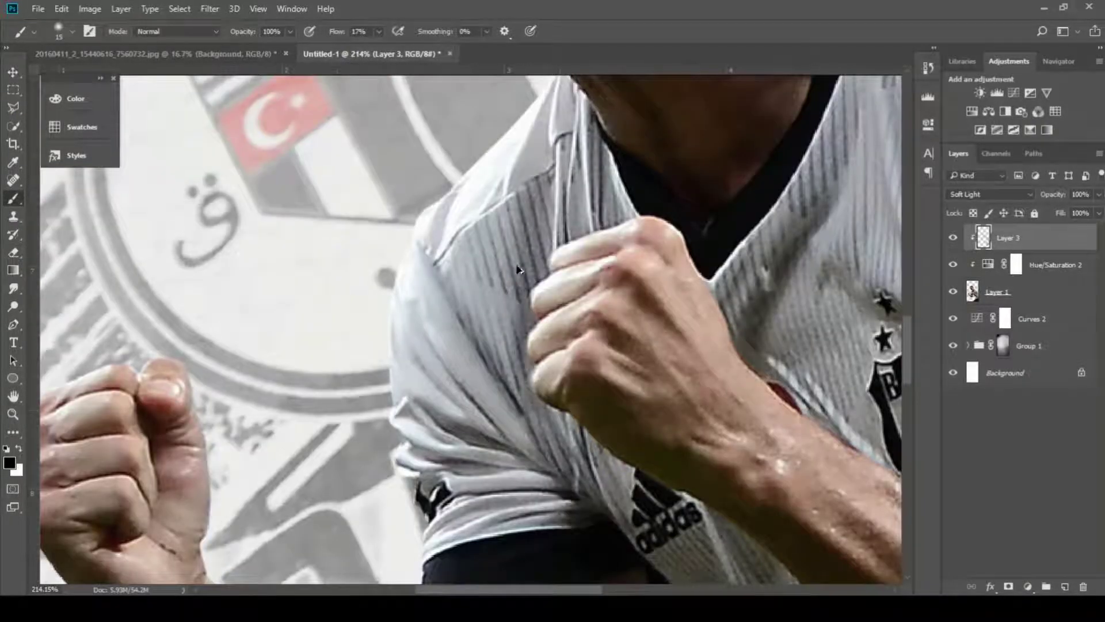
mouse_move(515, 310)
left_mouse_down()
mouse_move(540, 178)
mouse_move(512, 313)
left_mouse_up()
mouse_move(489, 346)
left_mouse_down()
mouse_move(412, 207)
mouse_move(500, 390)
left_mouse_up()
mouse_move(559, 455)
left_mouse_down()
mouse_move(530, 343)
mouse_move(378, 339)
left_mouse_up()
right_click(535, 338, "alt")
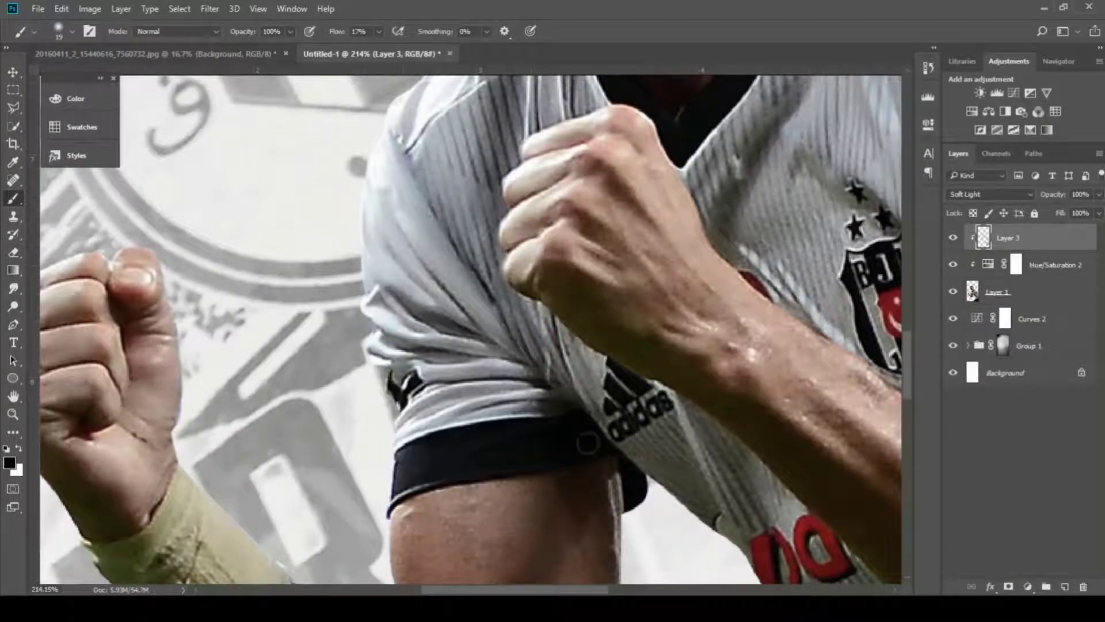
Step: Darken the shirt beneath the bent forearm and along its edge down to the waist with a larger soft brush
left_click_drag(669, 469, 496, 275)
key("bracketright")
key("bracketright")
left_click_drag(561, 262, 645, 437)
mouse_move(583, 311)
left_mouse_down()
mouse_move(667, 431)
mouse_move(720, 456)
left_mouse_up()
left_click_drag(722, 460, 538, 279)
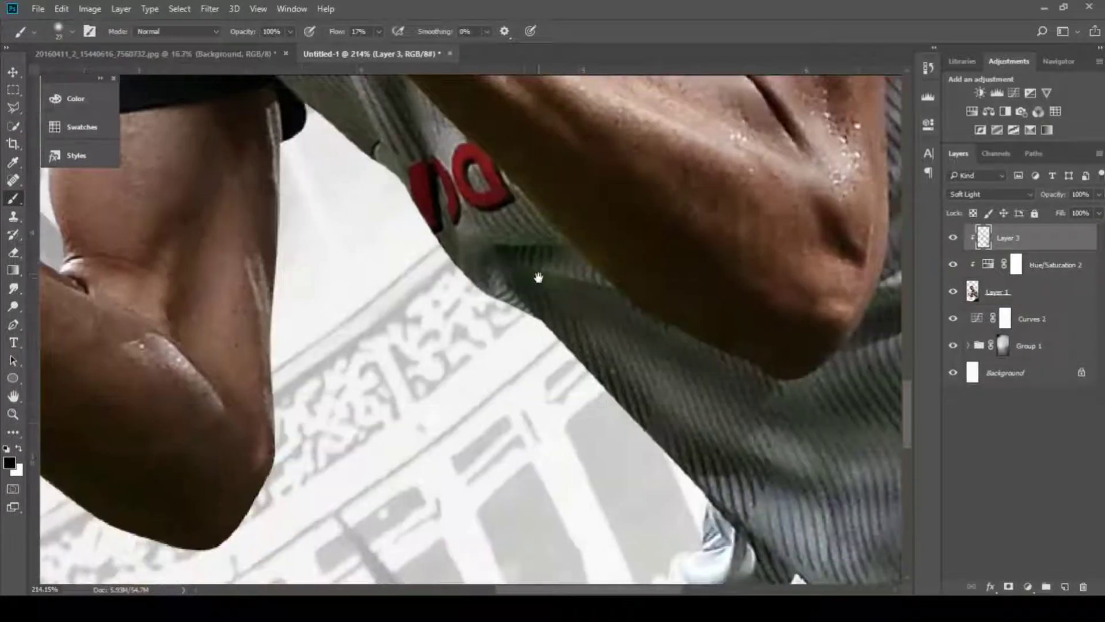
left_click_drag(460, 300, 397, 305)
right_click(330, 311, "alt")
left_click_drag(369, 190, 459, 553)
left_click_drag(668, 546, 586, 311)
Step: Deepen the shadows in the black shorts' folds with a soft 35 px brush
scroll(585, 312, "down", 5)
key("bracketleft")
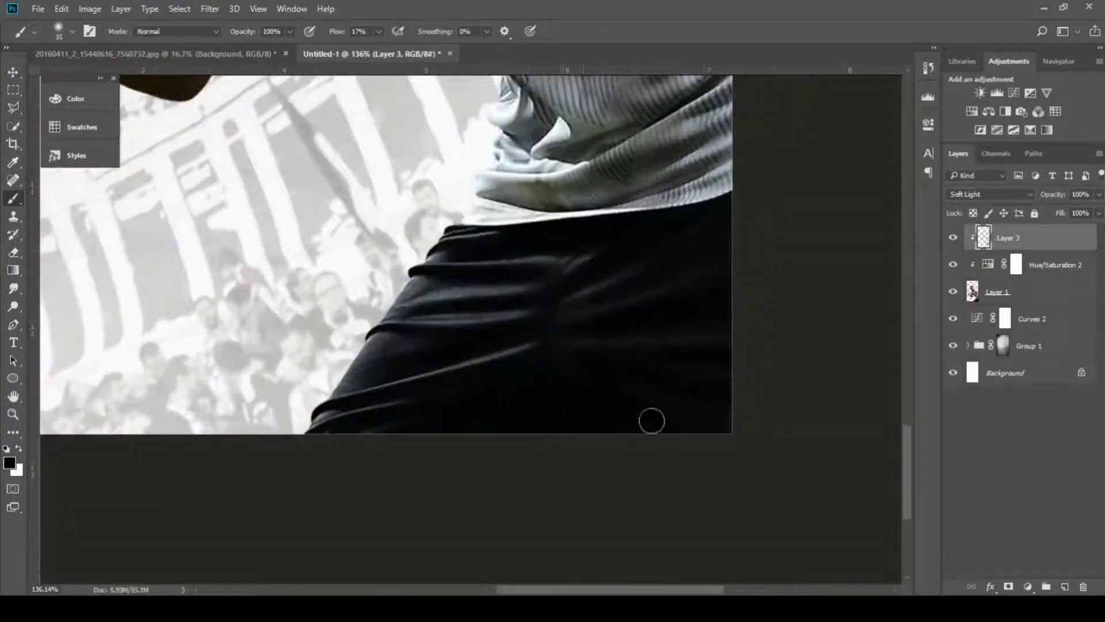
left_click_drag(471, 159, 641, 422)
left_click_drag(391, 196, 646, 518)
Step: Darken the gaps between the raised fist's fingers, its palm and the wrist with small black strokes
left_click_drag(202, 296, 293, 299)
right_click(365, 387, "alt")
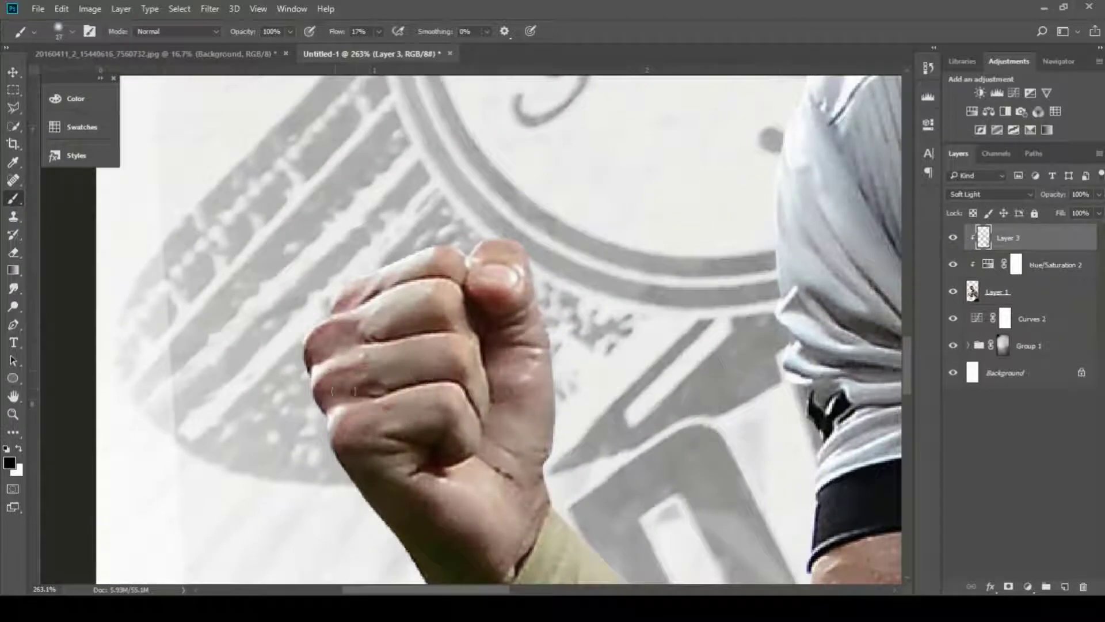
left_click_drag(344, 391, 449, 373)
left_click_drag(332, 365, 443, 337)
left_click_drag(348, 323, 447, 322)
left_click_drag(377, 273, 456, 269)
left_click_drag(501, 356, 485, 137)
right_click(374, 257, "alt")
left_click_drag(484, 198, 502, 269)
left_click_drag(380, 262, 474, 344)
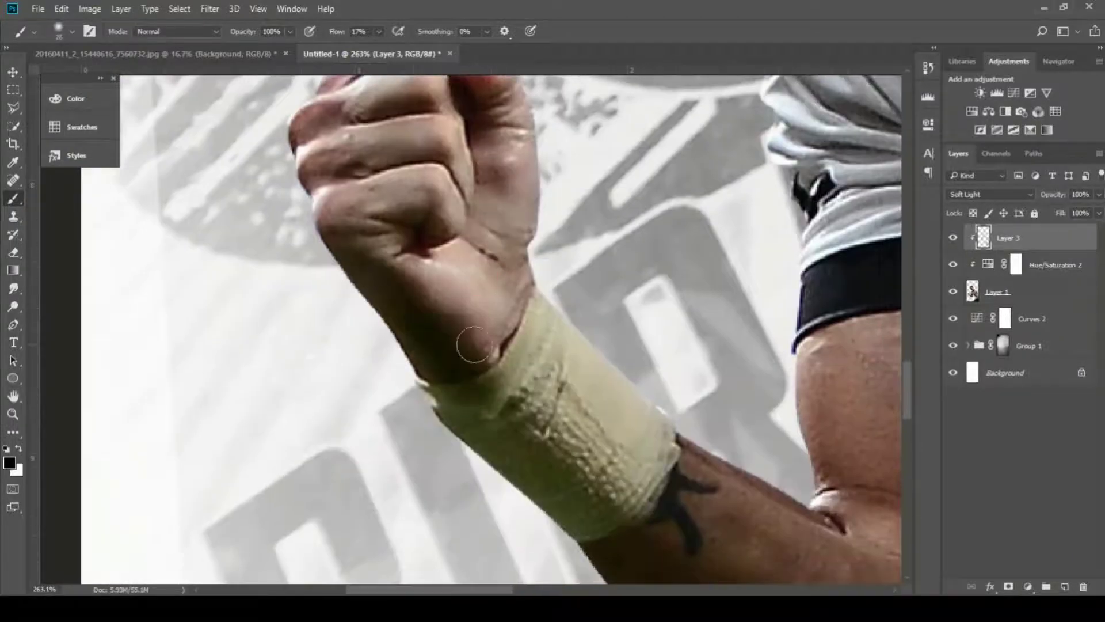
Step: Shade the wristband, the tattooed forearm and the upper arm below the sleeve with a larger soft brush
mouse_move(582, 412)
left_mouse_down()
mouse_move(347, 163)
mouse_move(528, 469)
left_mouse_up()
right_click(305, 251, "alt")
mouse_move(468, 353)
left_mouse_down()
mouse_move(357, 353)
mouse_move(527, 348)
left_mouse_up()
left_click_drag(595, 236, 666, 443)
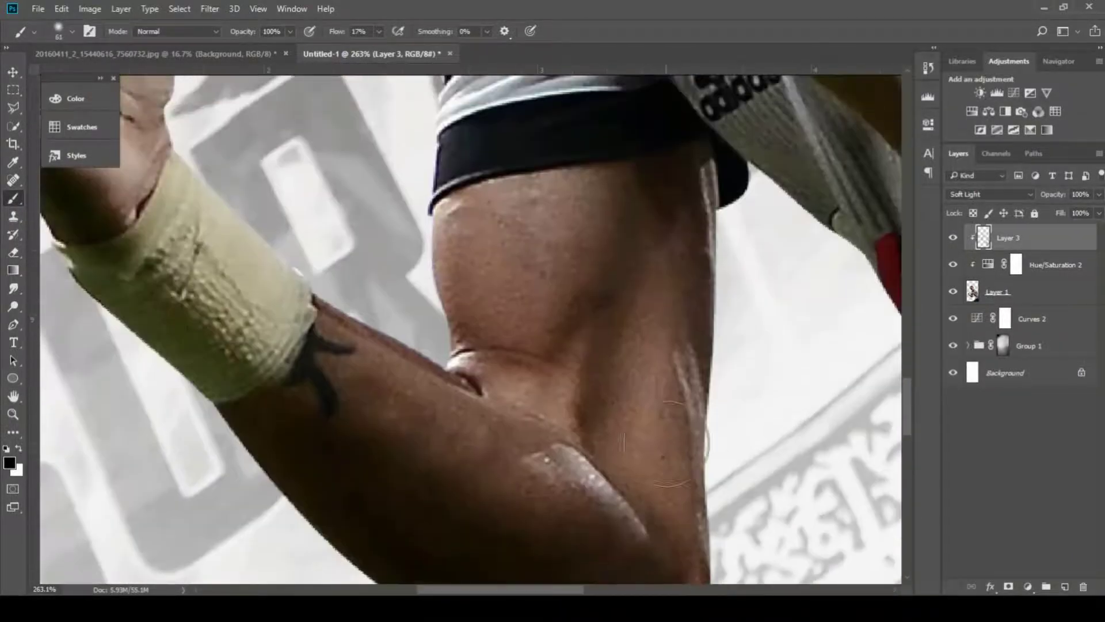
right_click(659, 481, "alt")
mouse_move(627, 478)
left_mouse_down()
mouse_move(651, 190)
mouse_move(638, 299)
left_mouse_up()
Step: Darken the underside of the clenched fist and its forearm with a soft brush of about 33 to 40 px
scroll(633, 348, "down", 4)
left_click_drag(635, 344, 637, 301)
mouse_move(616, 279)
left_mouse_down()
mouse_move(580, 308)
mouse_move(569, 374)
left_mouse_up()
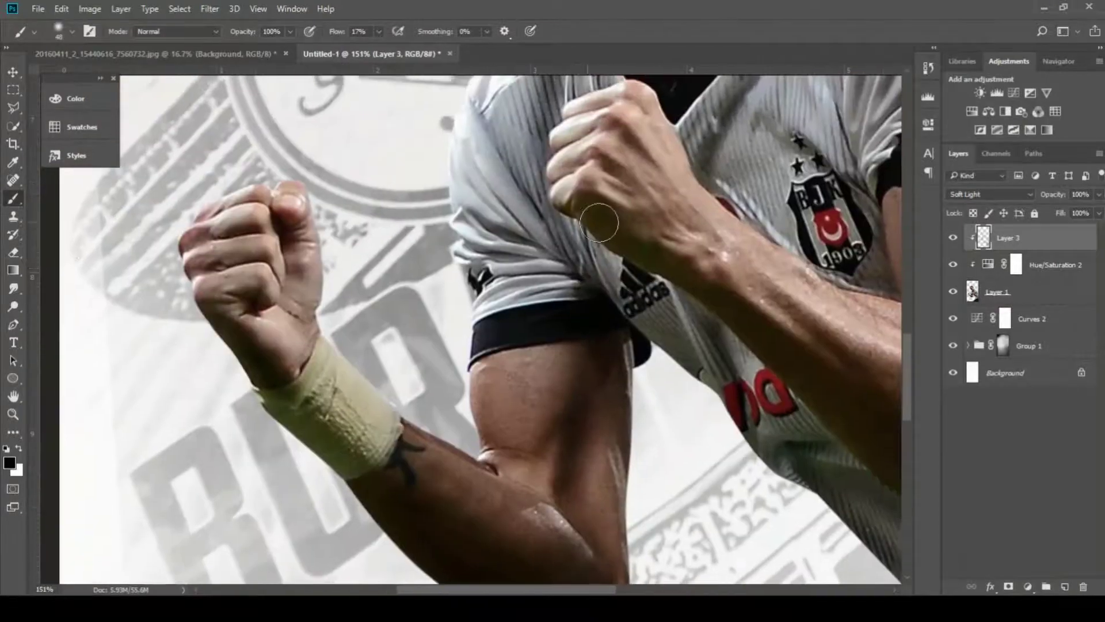
left_click_drag(599, 222, 582, 282)
scroll(587, 276, "up", 3)
right_click(605, 252, "alt")
left_click_drag(766, 357, 493, 150)
left_click_drag(426, 190, 583, 394)
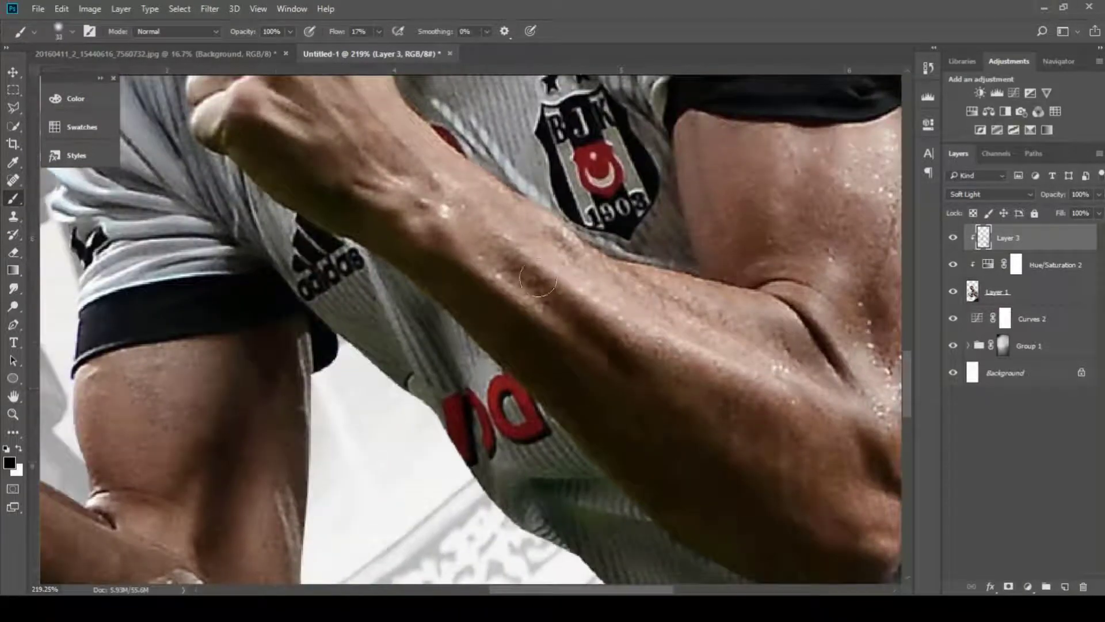
Step: Deepen the forearm's muscle line, the elbow crease and the upper arm's shadow with soft black strokes
scroll(538, 280, "down", 1)
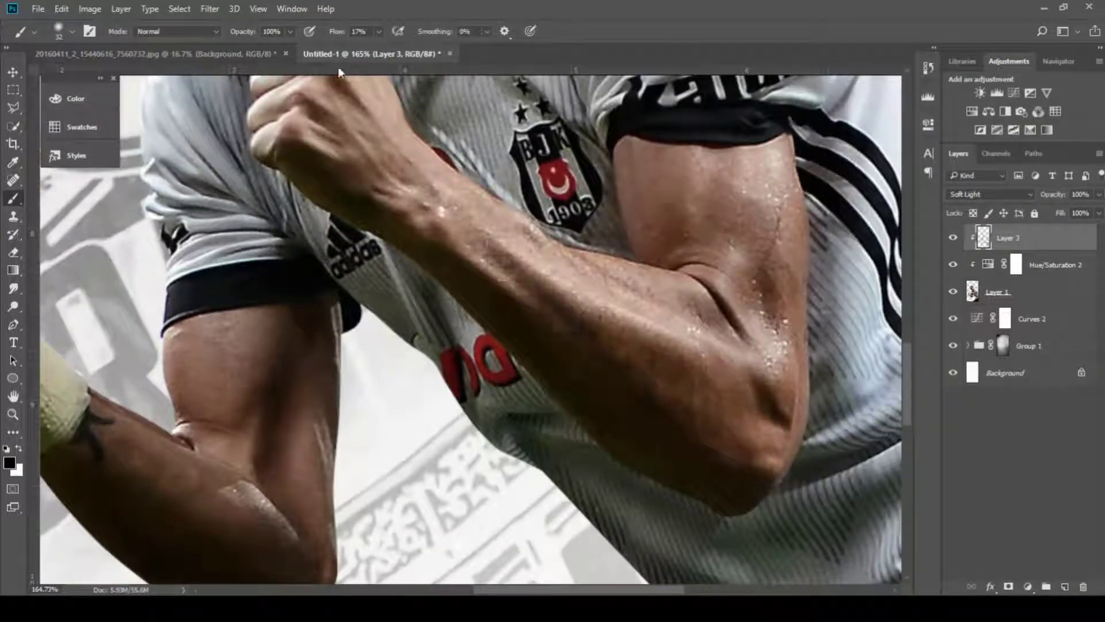
left_click_drag(461, 206, 574, 330)
left_click_drag(702, 283, 784, 423)
right_click(695, 330, "alt")
mouse_move(658, 226)
left_mouse_down()
mouse_move(691, 329)
mouse_move(640, 231)
left_mouse_up()
right_click(657, 324, "alt")
Step: Darken the shirt folds around the shoulder, sleeve and armpit with a soft black brush at 25% flow
mouse_move(582, 173)
left_mouse_down()
mouse_move(654, 274)
mouse_move(603, 167)
left_mouse_up()
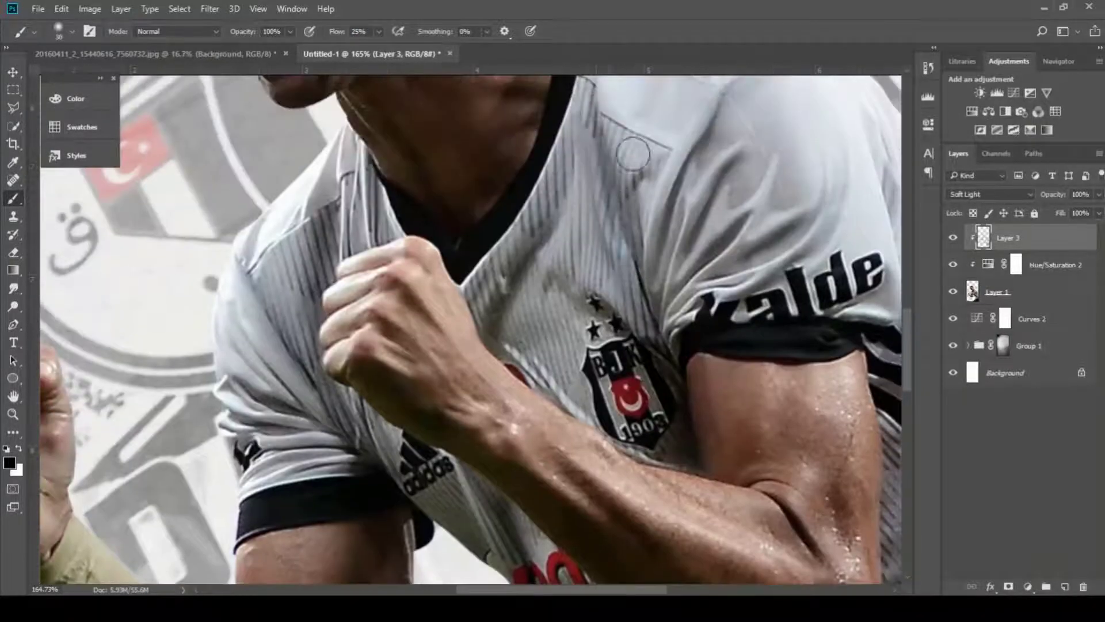
left_click_drag(740, 461, 675, 303)
left_click_drag(715, 350, 732, 382)
left_click_drag(816, 244, 835, 378)
mouse_move(834, 380)
left_mouse_down()
mouse_move(692, 221)
mouse_move(636, 400)
left_mouse_up()
left_click_drag(454, 283, 723, 547)
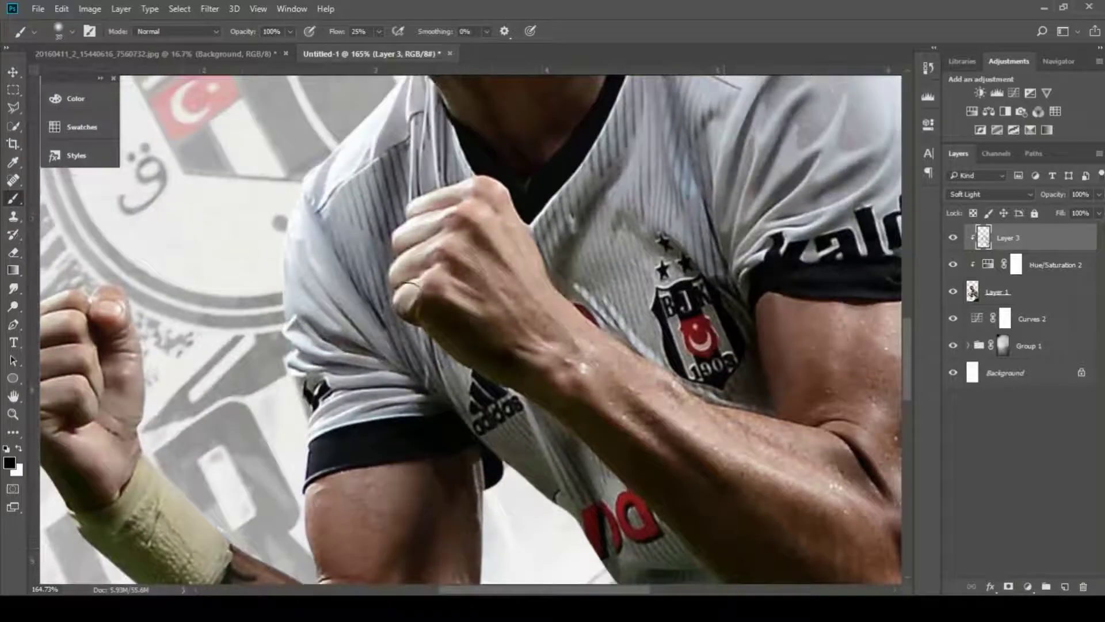
Step: Shade between the knuckles and across the back of the chest-high fist with a 26 px black brush
scroll(407, 296, "up", 2)
right_click(475, 320, "alt")
mouse_move(404, 289)
left_mouse_down()
mouse_move(493, 305)
mouse_move(457, 255)
left_mouse_up()
left_click_drag(411, 231, 523, 279)
left_click_drag(415, 200, 544, 245)
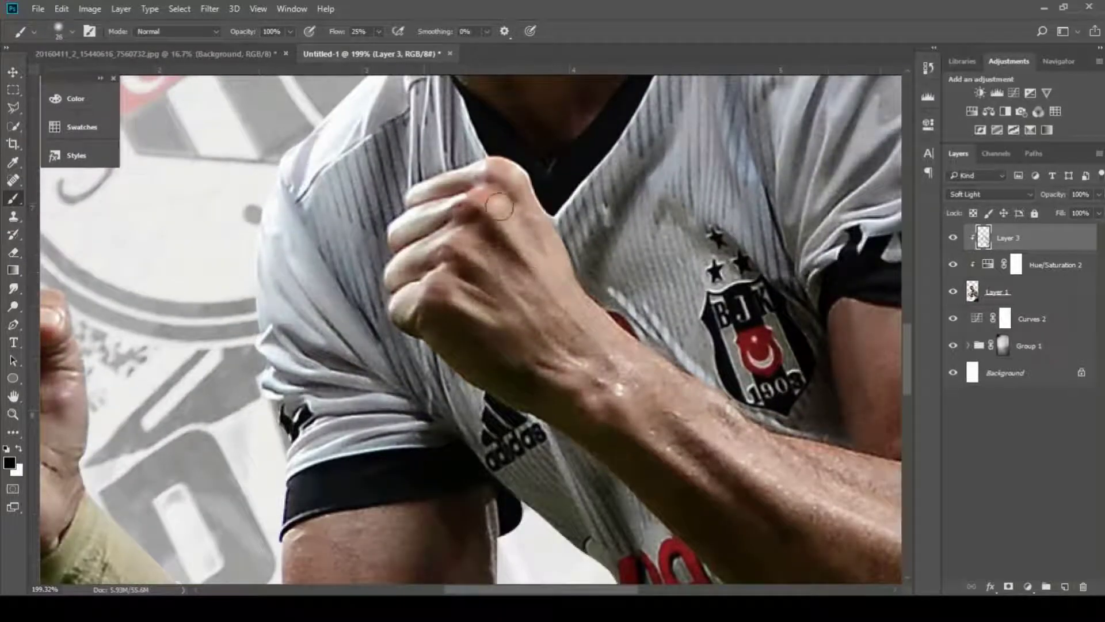
left_click_drag(491, 198, 569, 322)
Step: Brighten the player's nose with soft white strokes at 12% flow
scroll(556, 258, "down", 12)
scroll(556, 258, "down", 4)
scroll(521, 148, "up", 16)
key("x")
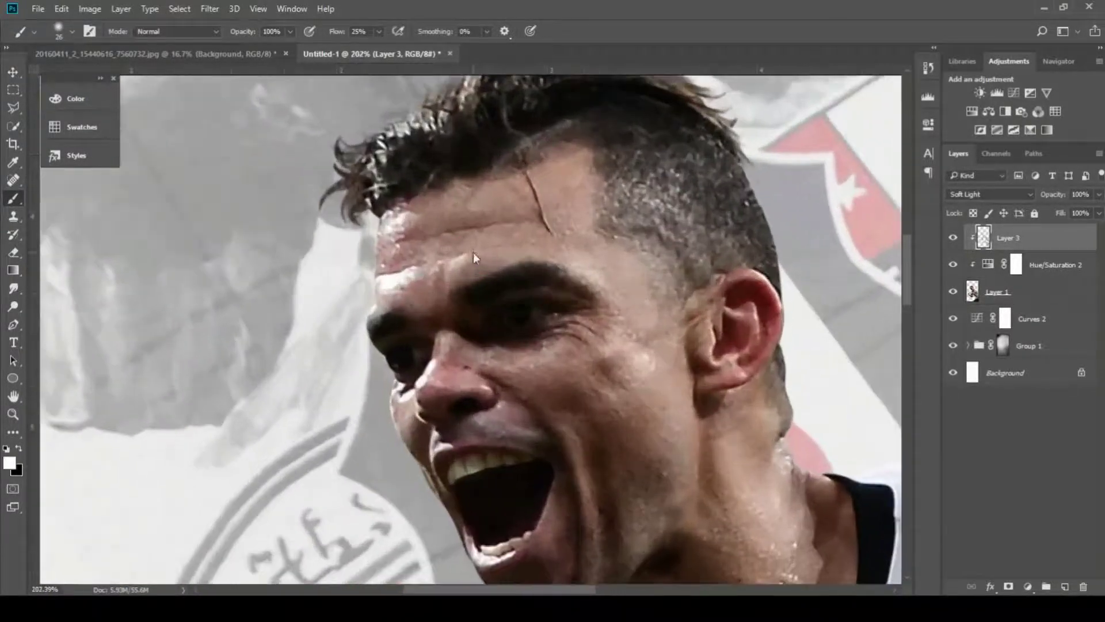
right_click(546, 323, "alt")
key("shift+1")
key("shift+2")
left_click_drag(446, 345, 439, 393)
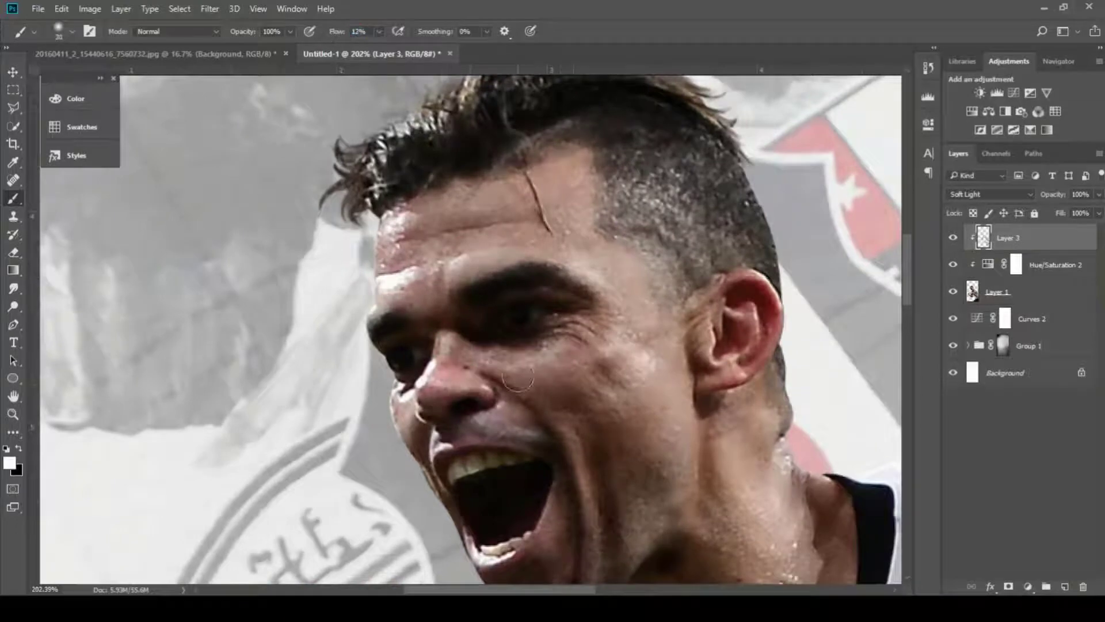
Step: Lighten the cheek, brow and forehead with white strokes, varying the soft brush size up to about 33 px
right_click(521, 309, "alt")
mouse_move(585, 442)
left_mouse_down()
mouse_move(520, 309)
mouse_move(528, 413)
mouse_move(573, 292)
left_mouse_up()
left_click_drag(474, 260, 341, 104)
right_click(588, 275, "alt")
scroll(511, 178, "down", 4)
left_click_drag(511, 179, 524, 330)
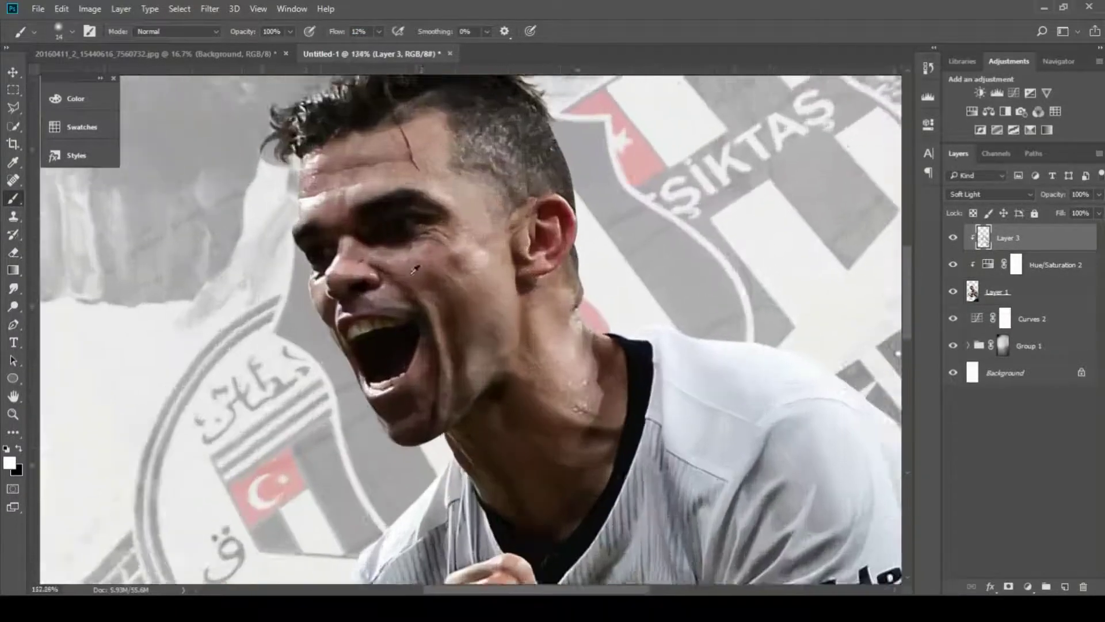
scroll(378, 292, "up", 2)
left_click_drag(414, 211, 454, 299)
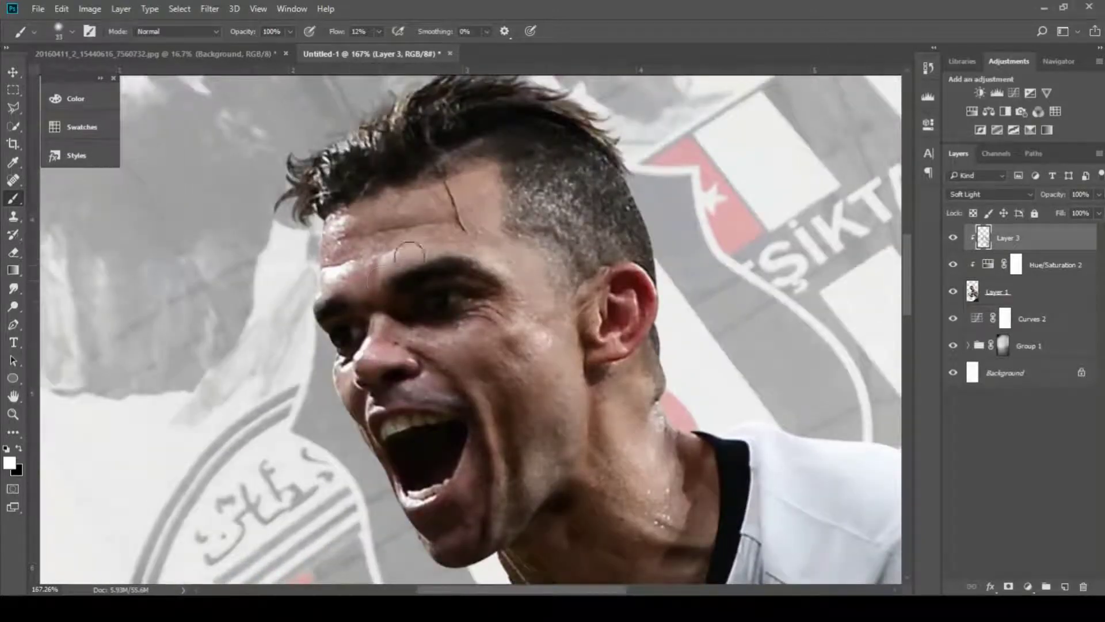
Step: Add contrast to the hair with a 22 px brush and darken the inner ear with a 13 px black brush
key("x")
scroll(414, 195, "up", 3)
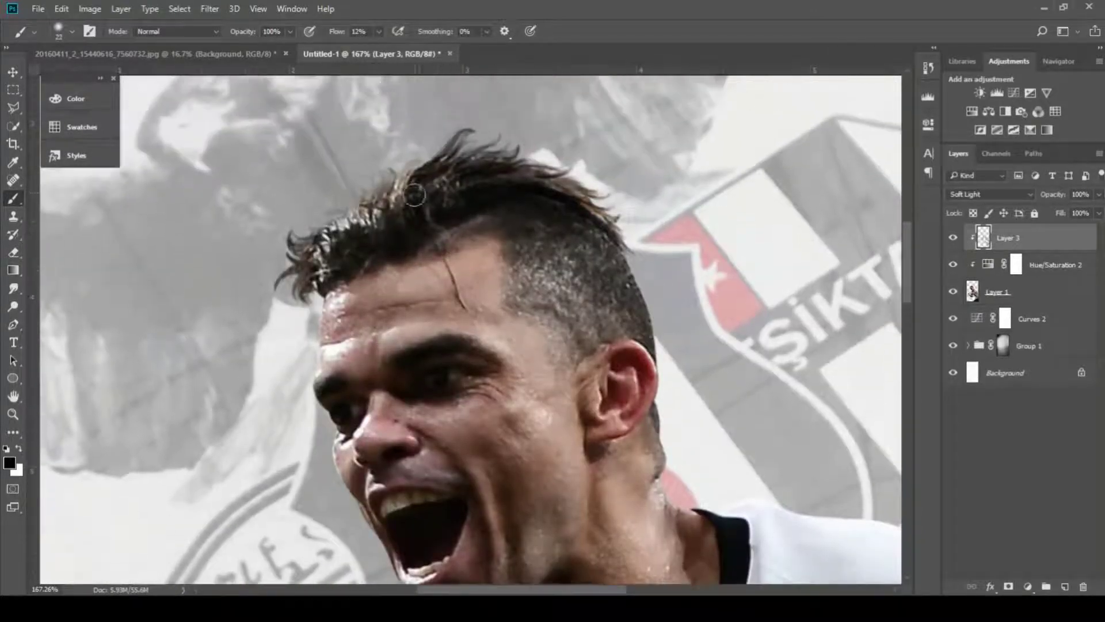
key("x")
scroll(614, 367, "up", 2)
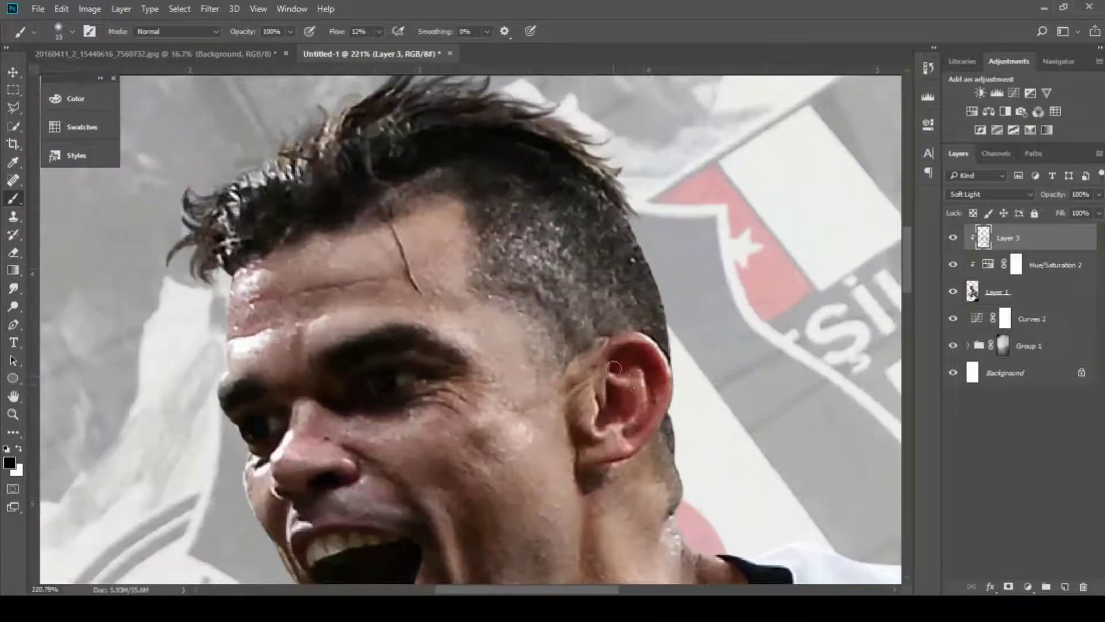
left_click_drag(604, 387, 581, 410)
left_click_drag(589, 439, 382, 154)
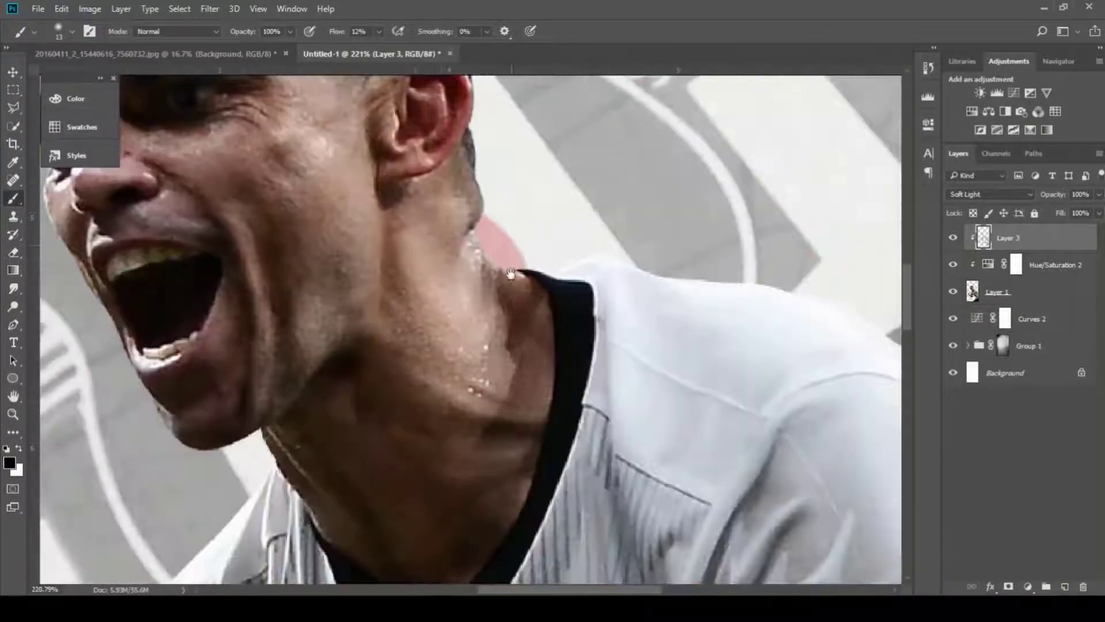
Step: Deepen the neck's muscle shadows down to the collar with small black strokes of about 13 to 20 px
left_click_drag(442, 247, 449, 246)
left_click_drag(420, 311, 426, 311)
left_click_drag(435, 353, 462, 362)
left_click_drag(507, 288, 507, 357)
mouse_move(573, 444)
left_mouse_down()
mouse_move(532, 380)
mouse_move(622, 518)
left_mouse_up()
scroll(614, 429, "down", 10)
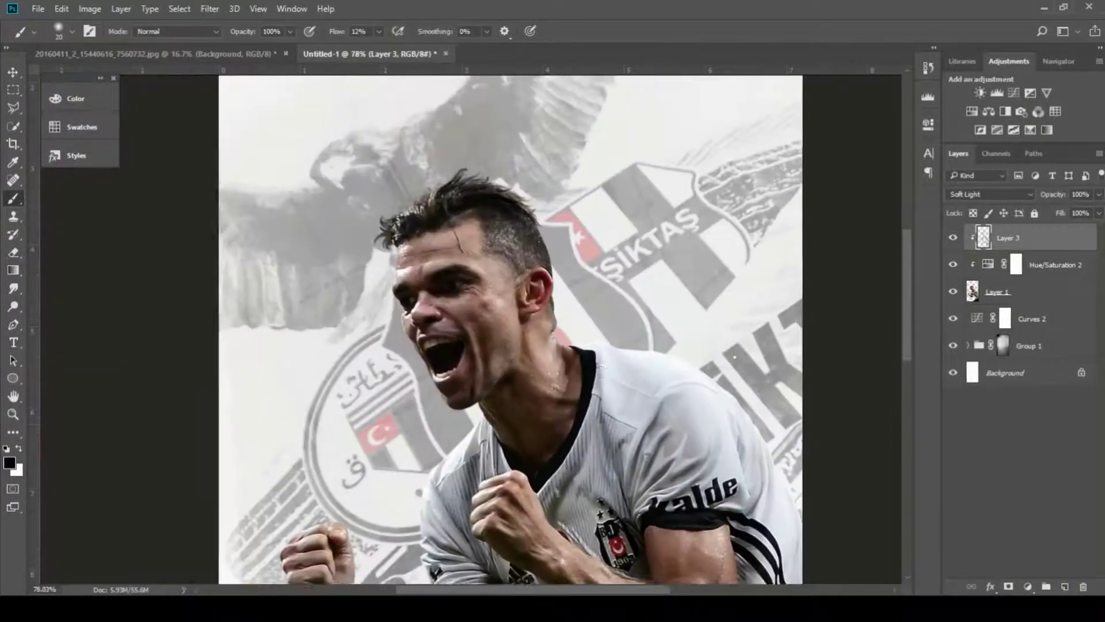
Step: Lighten the lit areas of the tattooed forearm and upper arm with a larger soft white brush
left_click_drag(506, 460, 507, 276)
scroll(387, 375, "up", 5)
left_click_drag(388, 374, 418, 415)
scroll(392, 375, "up", 2)
key("x")
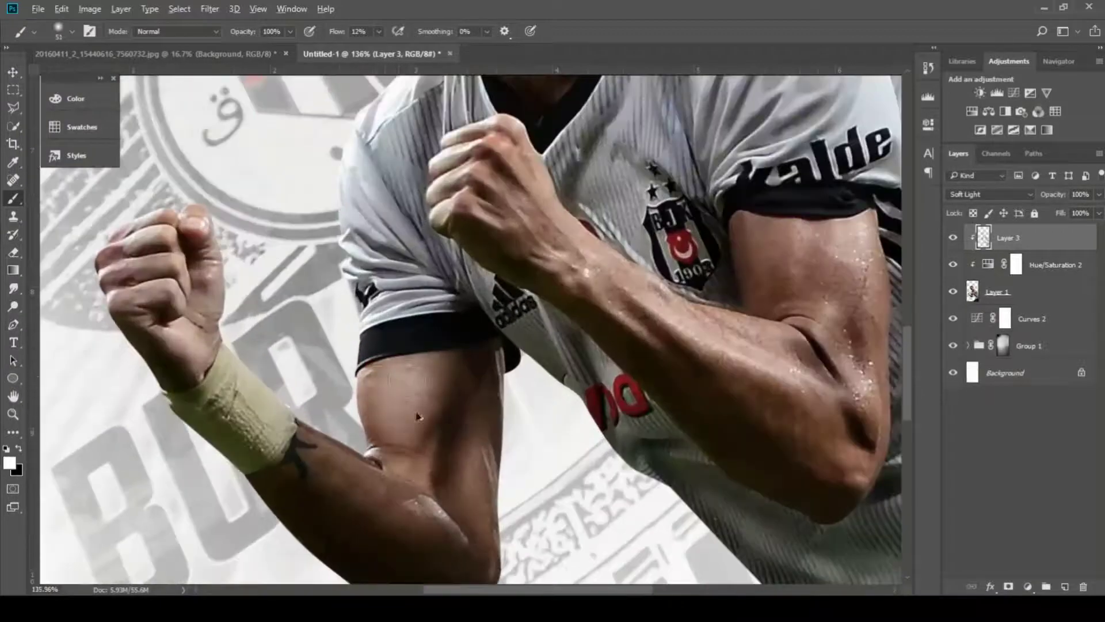
left_click_drag(360, 470, 428, 528)
Step: Highlight the raised fist's fingers with a 13 px white brush and shade around its thumb with 20 px black strokes
scroll(80, 302, "up", 7)
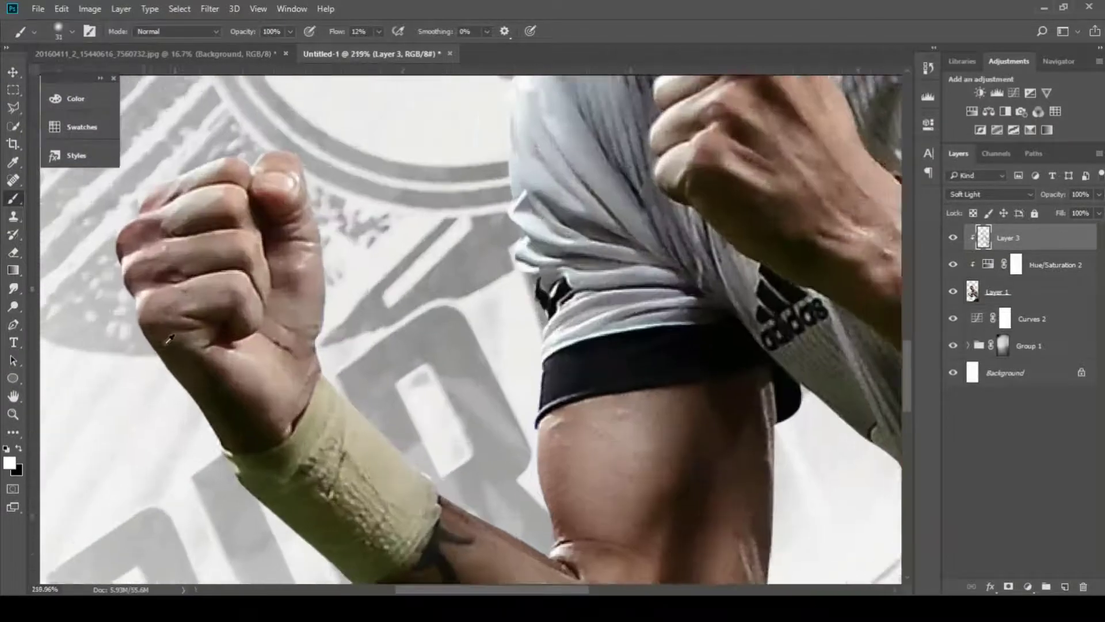
left_click_drag(216, 305, 282, 434)
left_click_drag(295, 433, 282, 432)
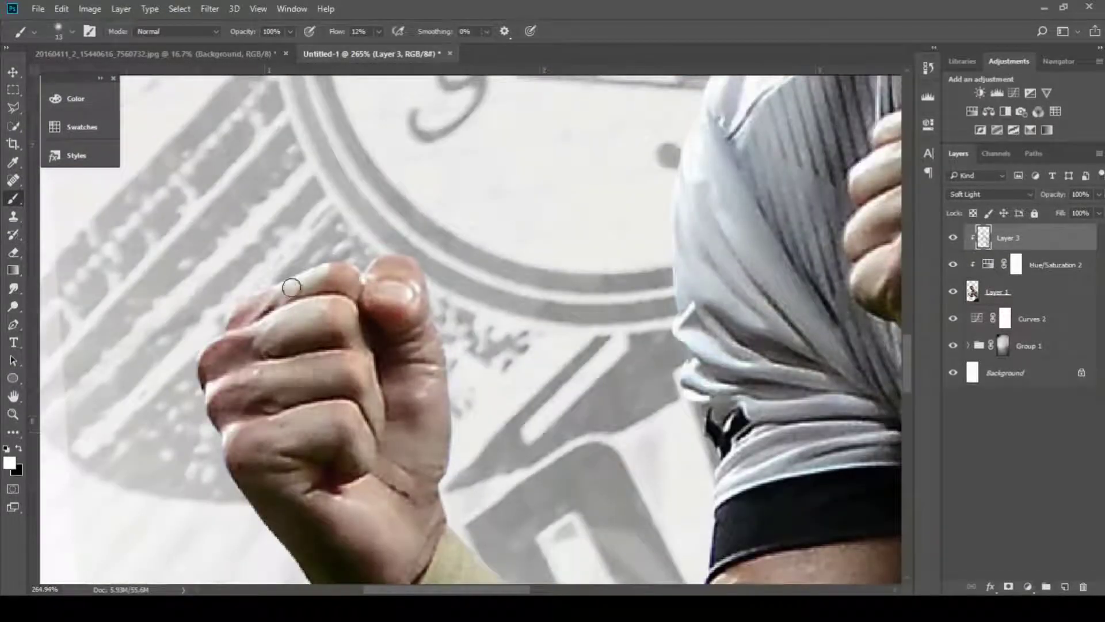
key("bracketright")
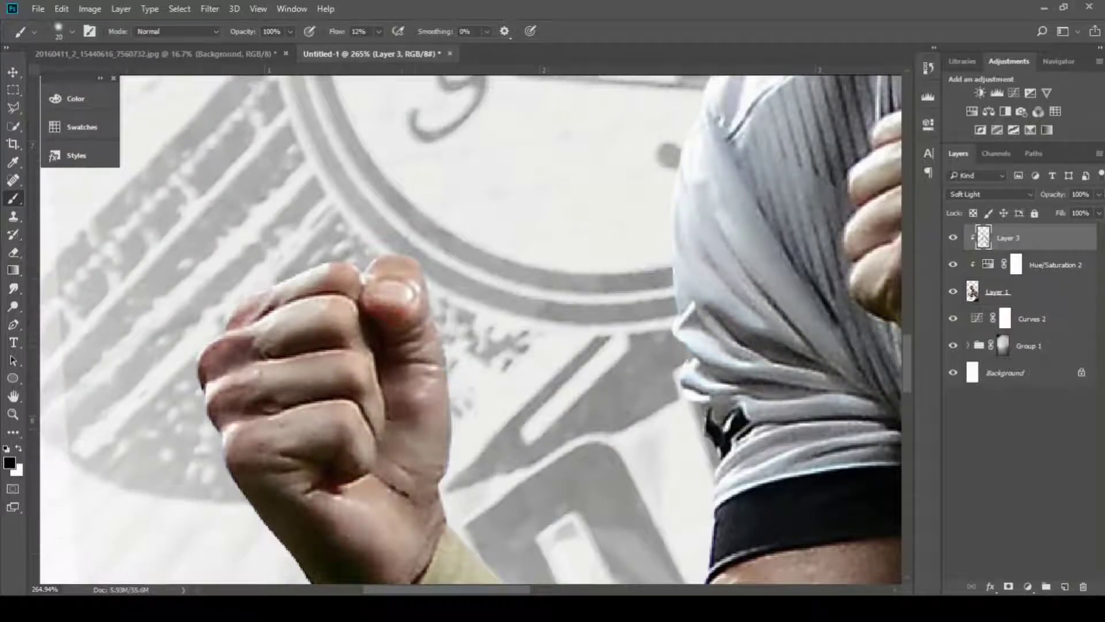
left_click_drag(371, 320, 410, 315)
key("x")
Step: Highlight the knuckles, wrist and forearm muscles of the arm across the chest with a 15 px white brush
scroll(440, 294, "down", 12)
left_click_drag(611, 267, 432, 259)
scroll(432, 257, "up", 9)
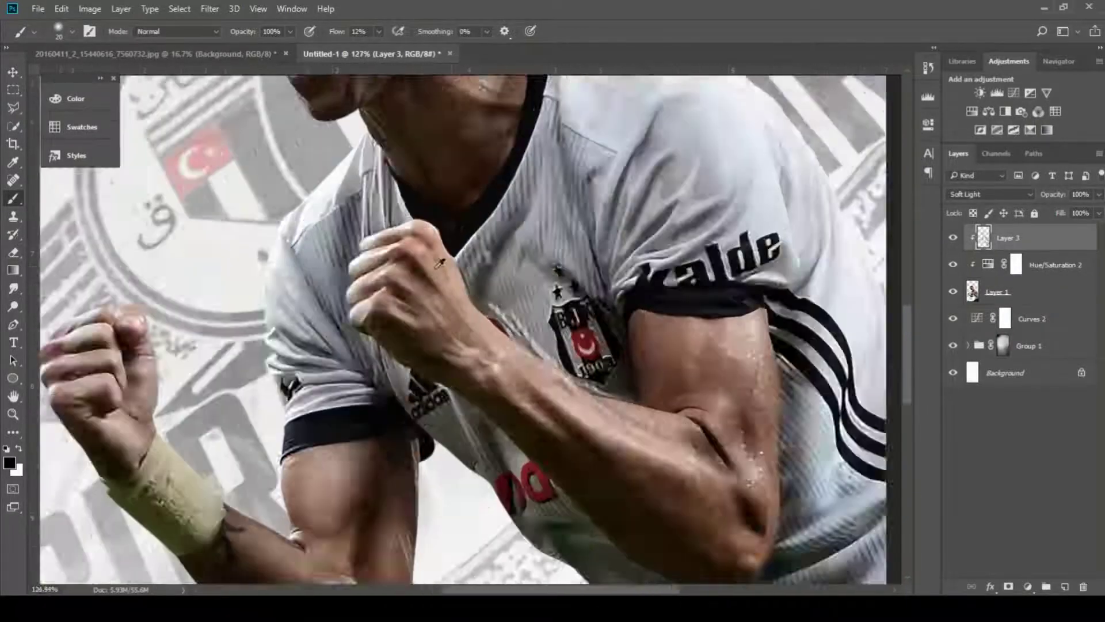
left_click_drag(331, 340, 324, 342)
key("x")
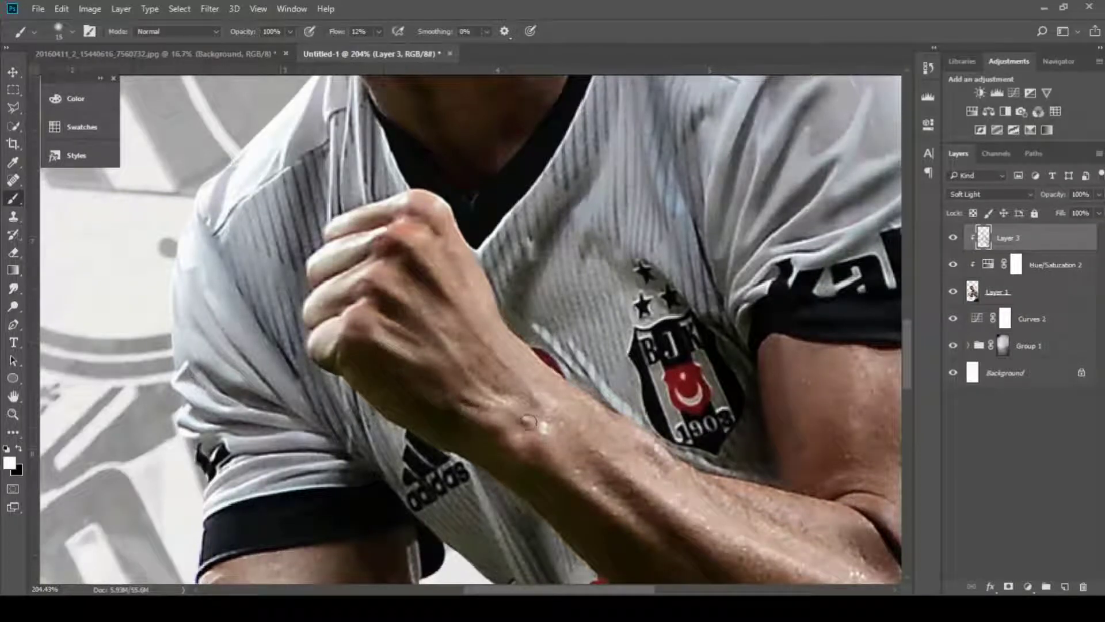
left_click_drag(566, 484, 434, 334)
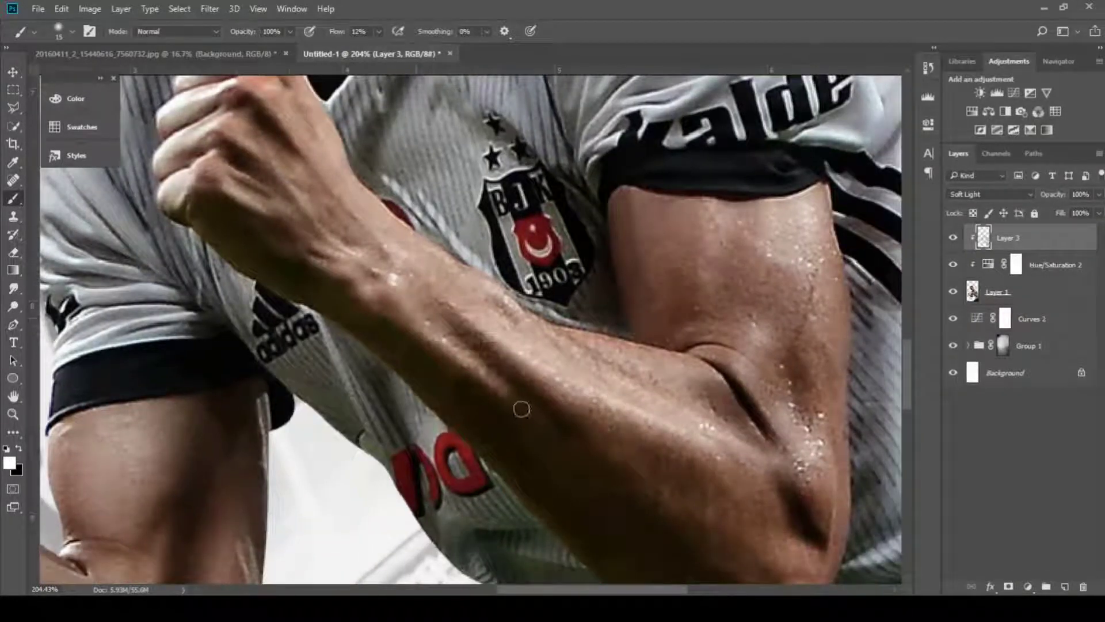
left_click_drag(608, 414, 637, 430)
mouse_move(697, 468)
left_mouse_down()
mouse_move(681, 463)
mouse_move(716, 469)
left_mouse_up()
Step: Darken the forearm's muscle contours with black strokes and lighten the upper arm below the sleeve with a 62 px white brush
key("x")
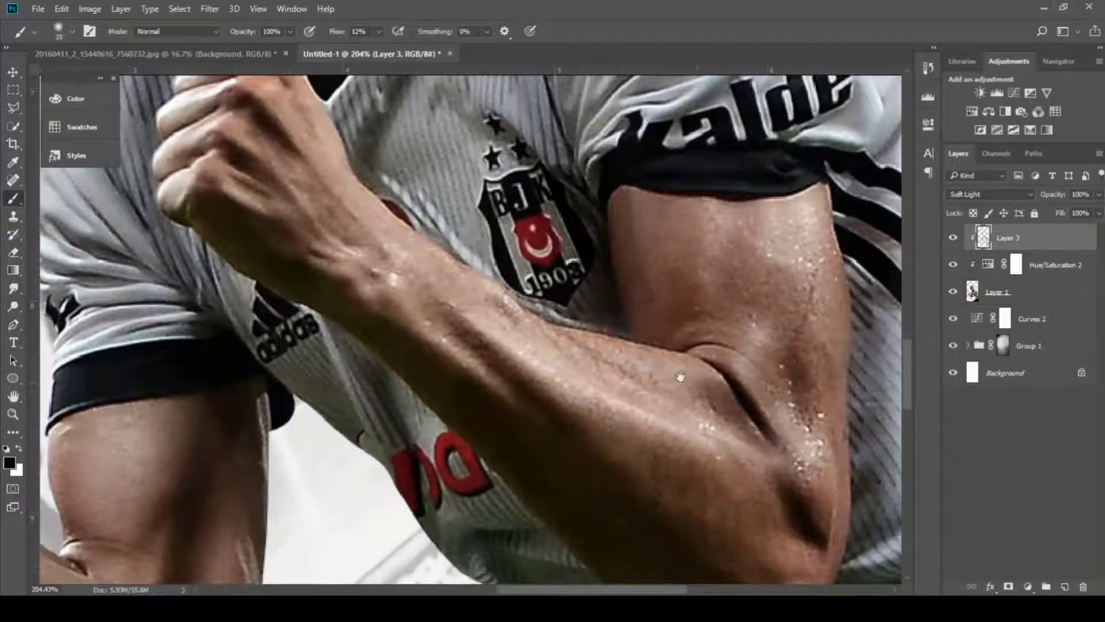
left_click_drag(680, 377, 587, 435)
left_click_drag(592, 383, 608, 384)
key("x")
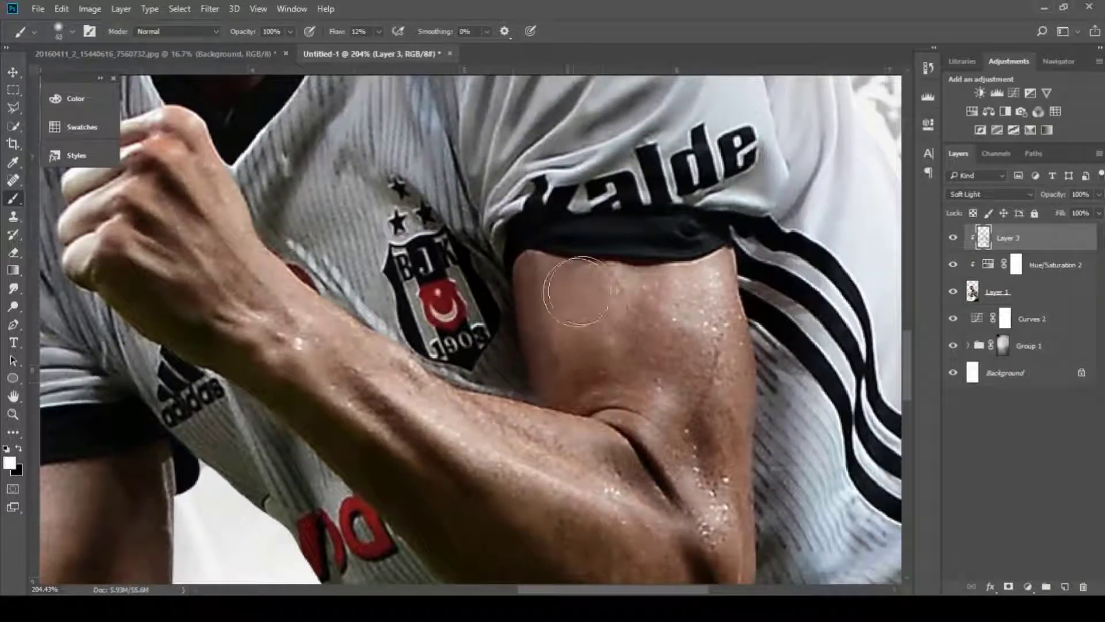
mouse_move(579, 292)
left_mouse_down()
mouse_move(564, 265)
mouse_move(650, 340)
left_mouse_up()
scroll(707, 321, "down", 4)
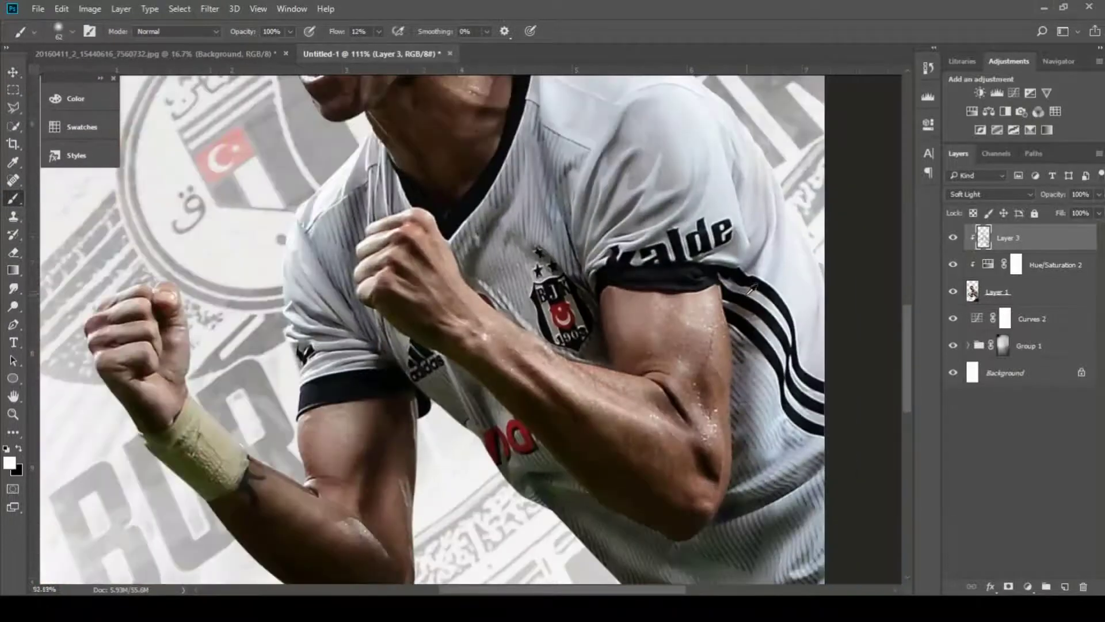
scroll(752, 288, "down", 4)
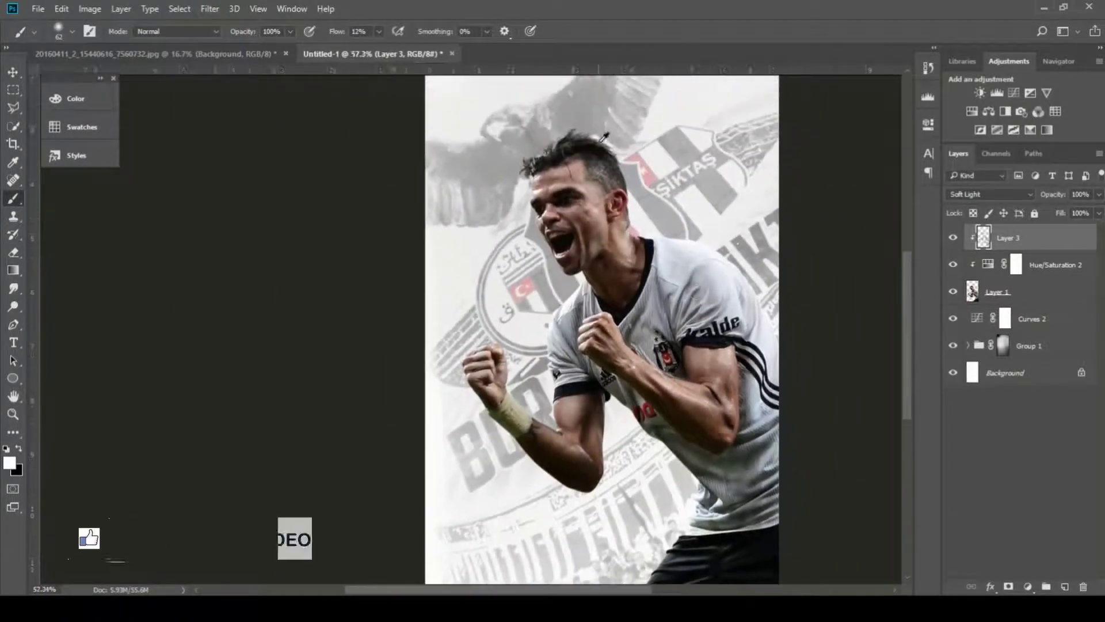
scroll(600, 142, "up", 3)
scroll(592, 227, "down", 3)
scroll(612, 201, "up", 3)
scroll(619, 209, "down", 2)
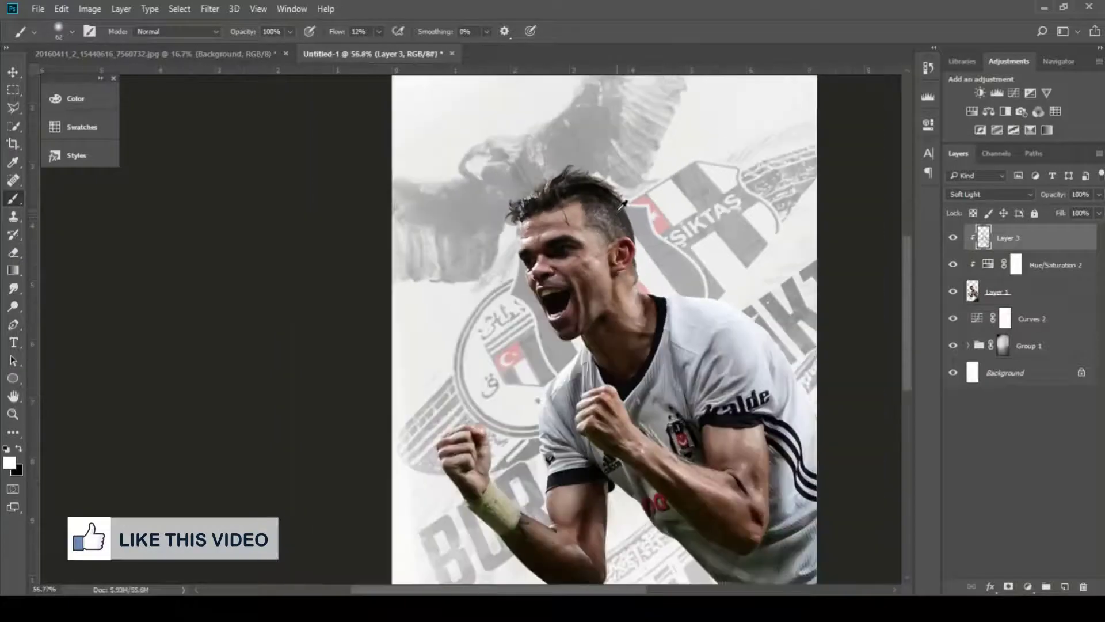
scroll(621, 206, "down", 2)
Step: Add a Hue/Saturation adjustment clipped to the player's layers and set its saturation to -31
left_click(1029, 586)
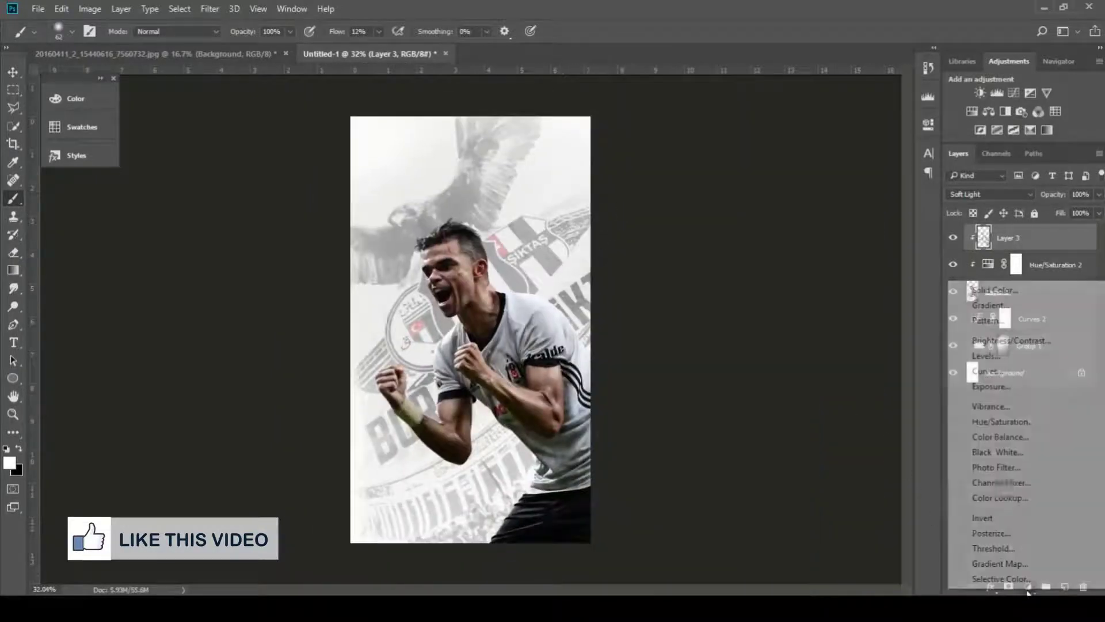
left_click(999, 423)
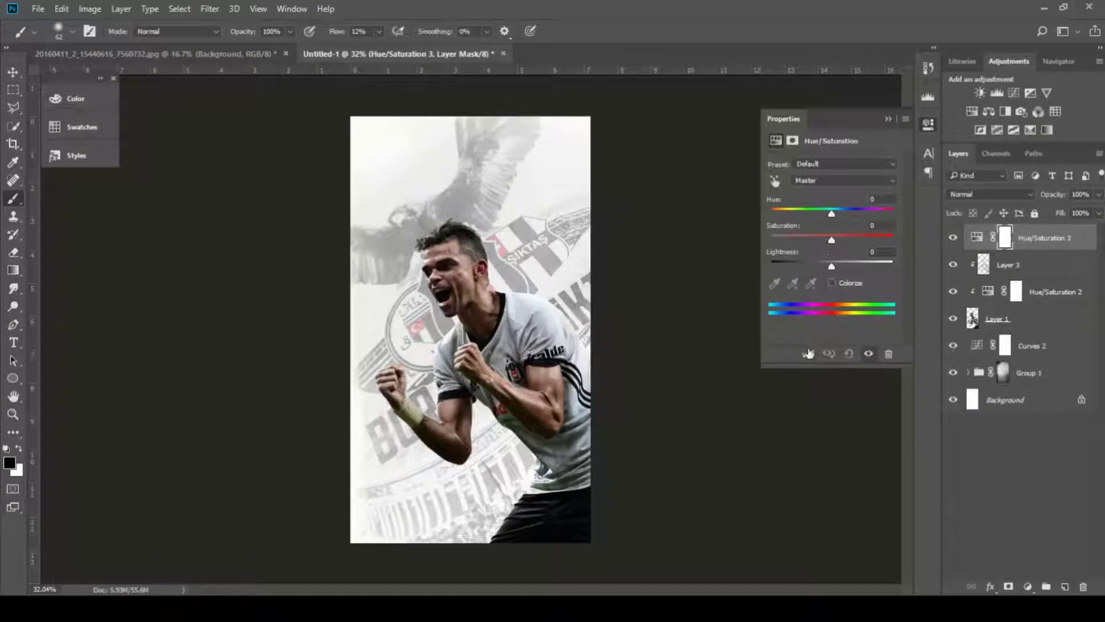
left_click_drag(812, 240, 813, 239)
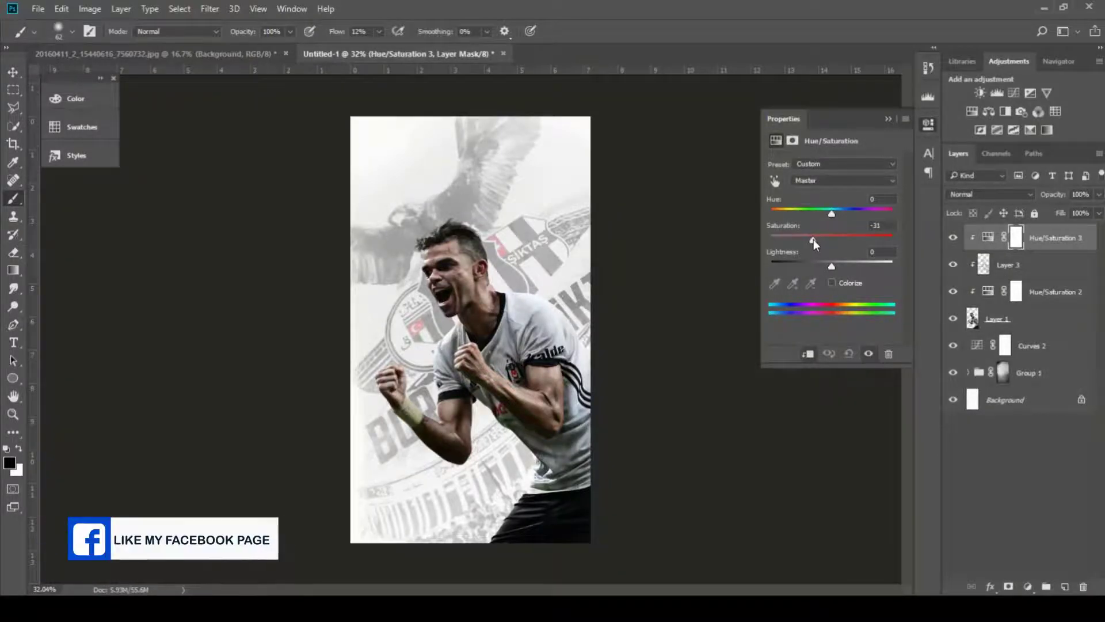
Step: Paint around the chest badge on the new Hue/Saturation layer's mask with a 40 px soft black brush
scroll(611, 340, "up", 3)
scroll(500, 344, "up", 3)
left_click_drag(395, 410, 382, 410)
key("x")
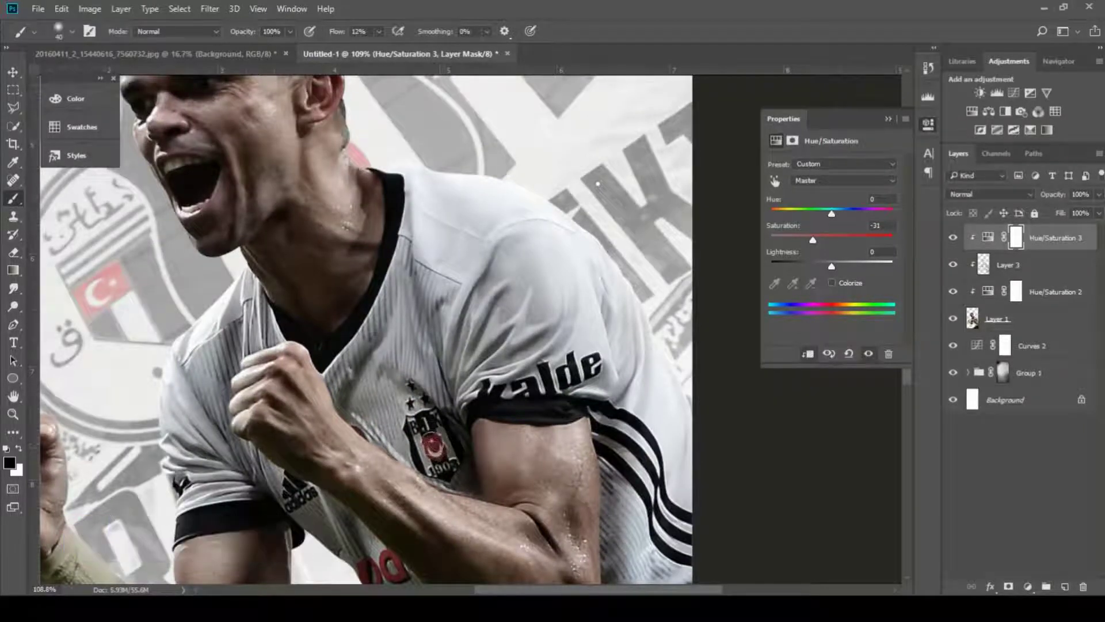
scroll(598, 184, "down", 5)
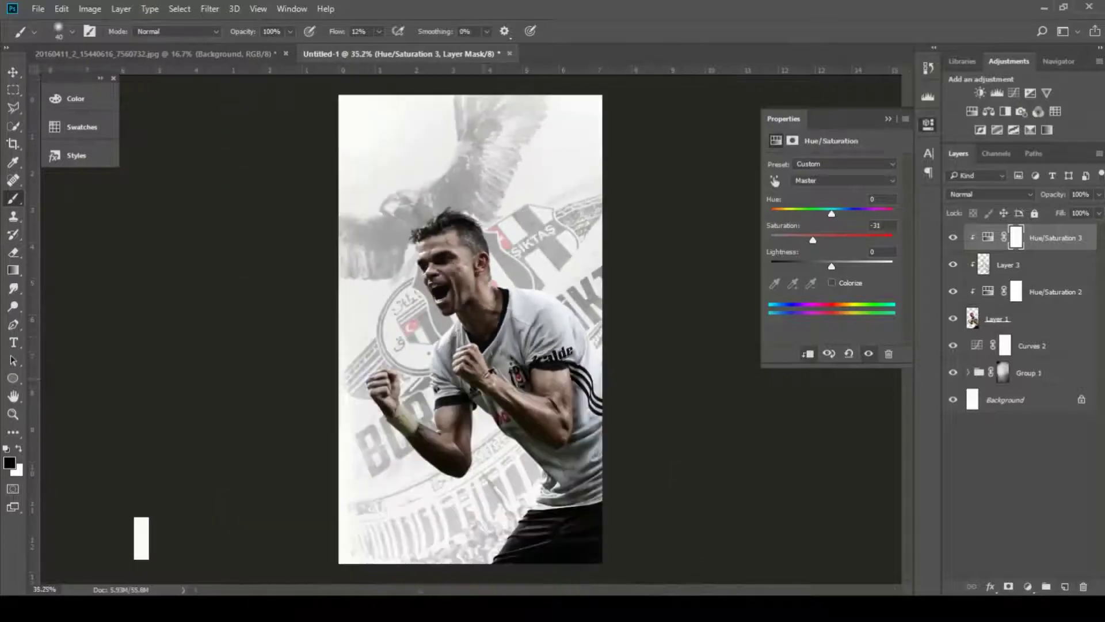
left_click(888, 119)
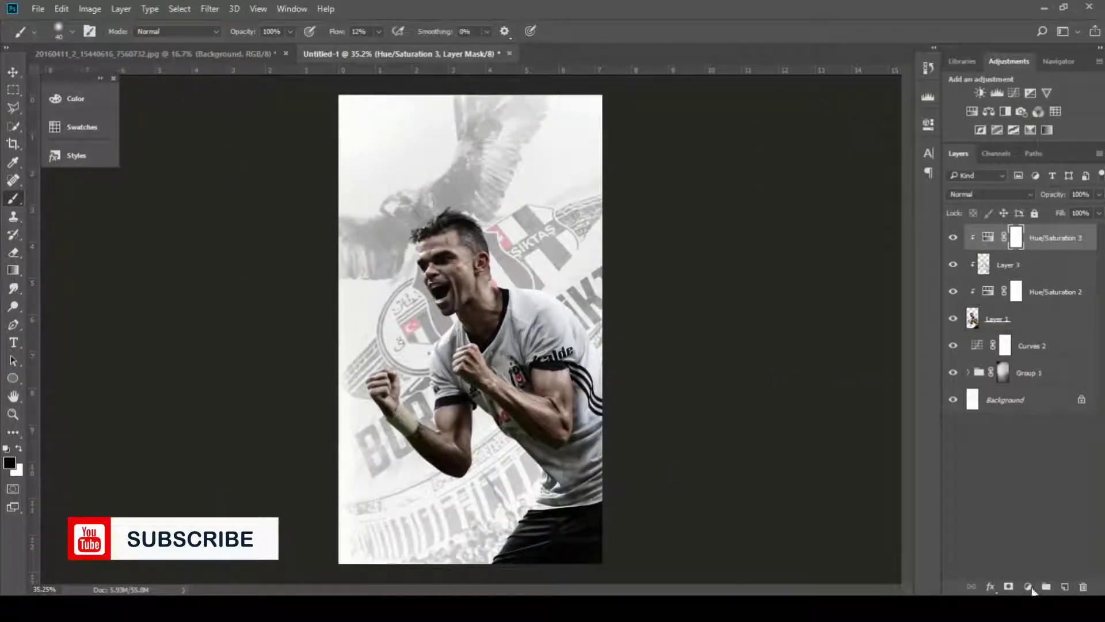
Step: Add a Curves adjustment on top, raising the black point to output 13 and placing a midpoint at input 125, output 123
left_click(1029, 586)
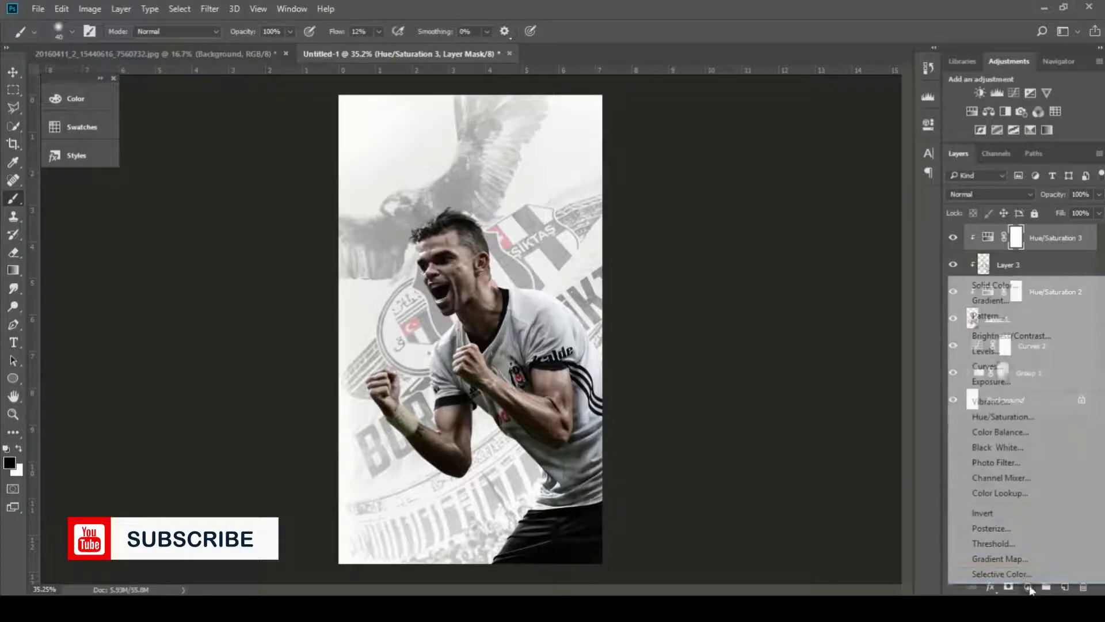
left_click(979, 357)
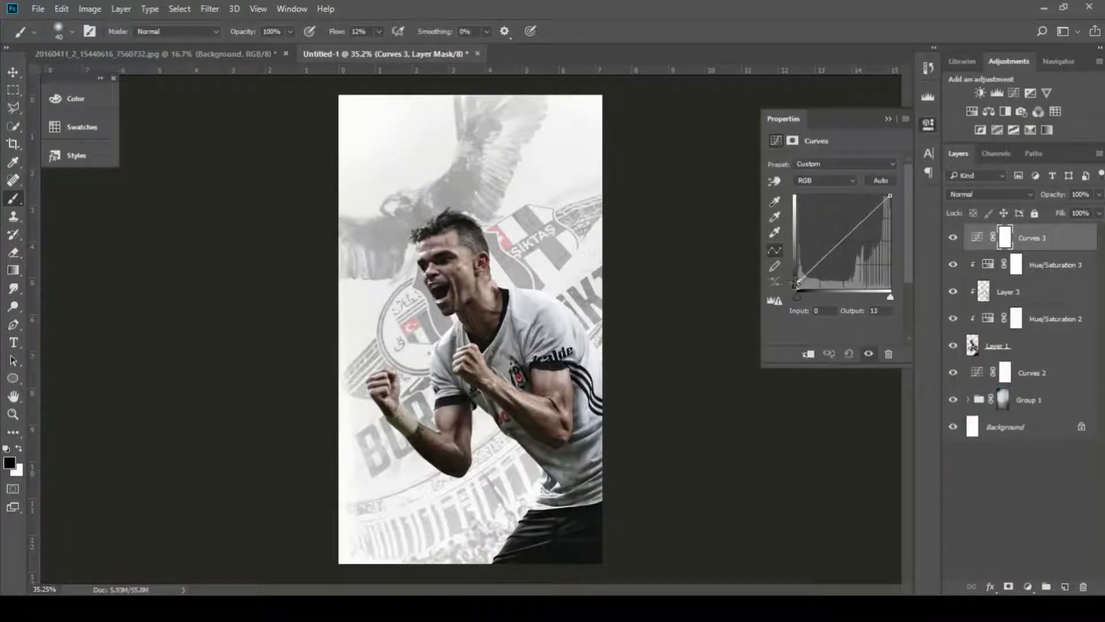
left_click_drag(843, 243, 844, 246)
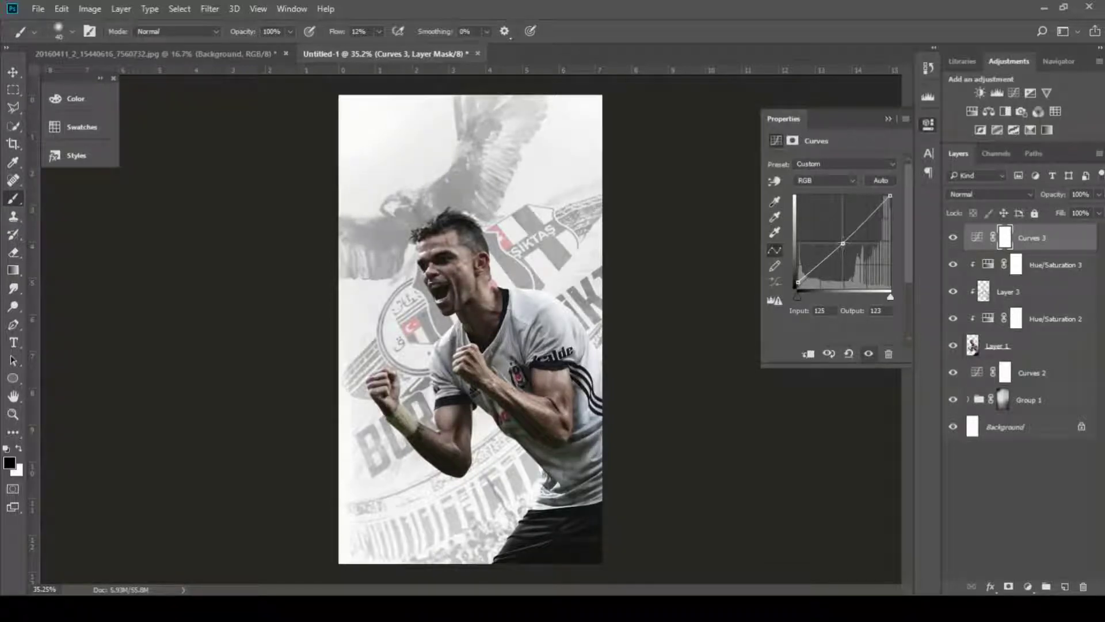
Step: Add a new layer on top and build up a soft white glow with an 857 px brush at 17% flow around the player's head
left_click(1064, 586)
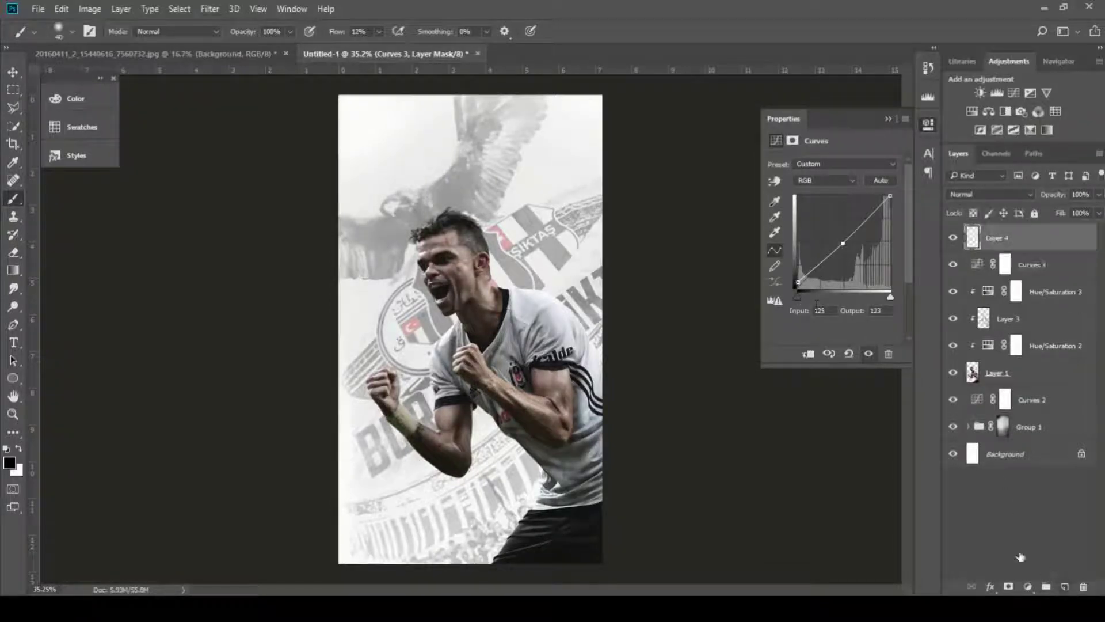
key("x")
left_click_drag(395, 173, 507, 189)
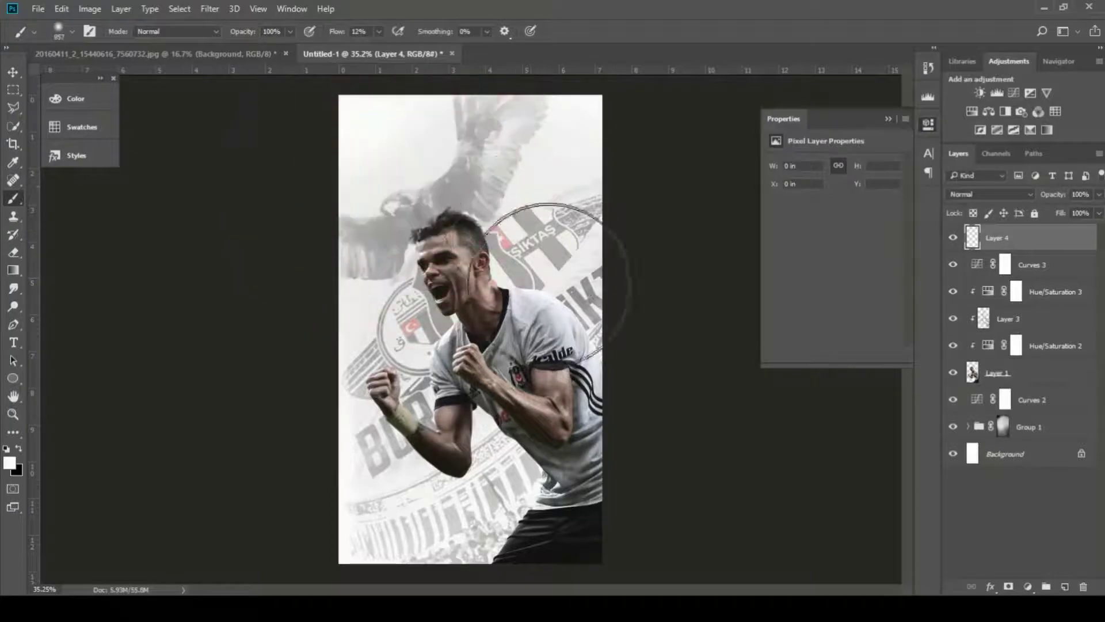
key("x")
key("x")
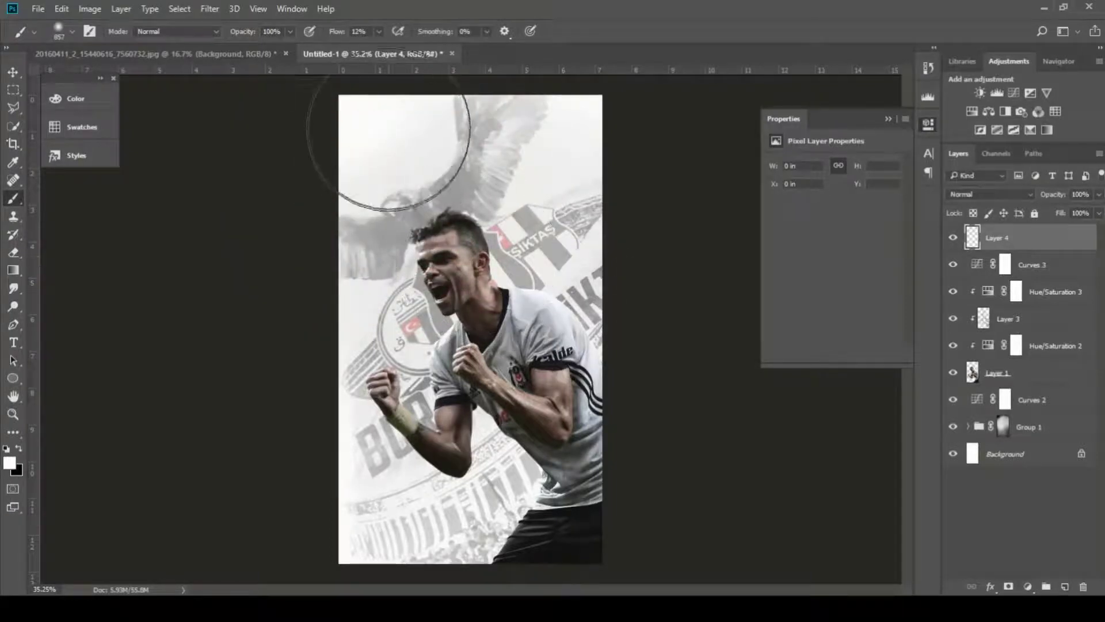
left_click(476, 240)
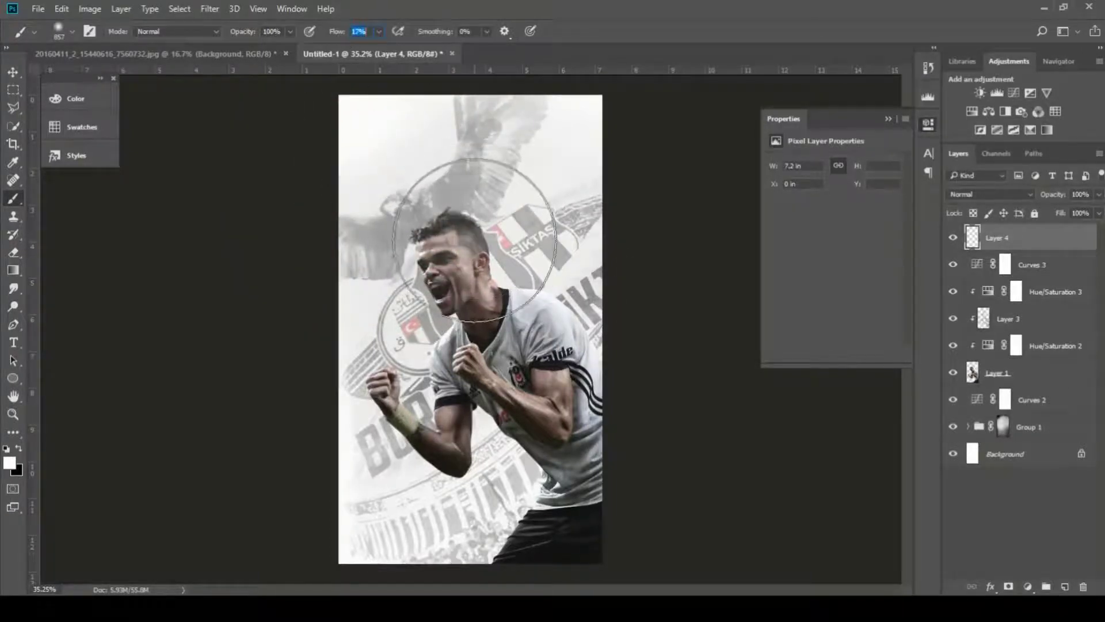
left_click(476, 240)
left_click(476, 241)
left_click(476, 240)
left_click(476, 241)
left_click(476, 241)
Step: Move the white glow onto the player's shoulder at the canvas edge, enlarge it and set its layer fill to 81%
mouse_move(476, 240)
left_mouse_down()
mouse_move(469, 210)
mouse_move(469, 242)
mouse_move(498, 285)
mouse_move(527, 276)
left_mouse_up()
left_click(11, 70)
key("ctrl+t")
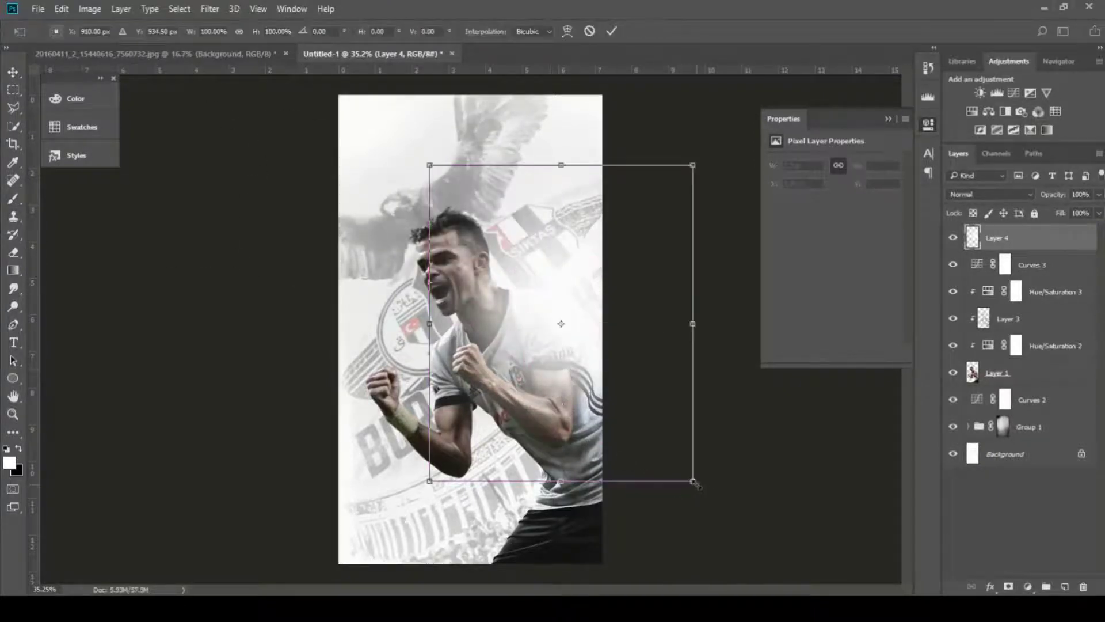
left_click_drag(696, 485, 764, 509)
left_click(764, 509, "alt")
left_click_drag(639, 439, 712, 432)
key("Return")
left_click_drag(1047, 216, 1046, 216)
left_click_drag(644, 326, 625, 329)
Step: Scale the glow down to about 79% width and 76% height and position it over the kalde sleeve at the canvas edge
key("ctrl+t")
left_click_drag(723, 466, 614, 333)
left_click_drag(781, 513, 698, 451)
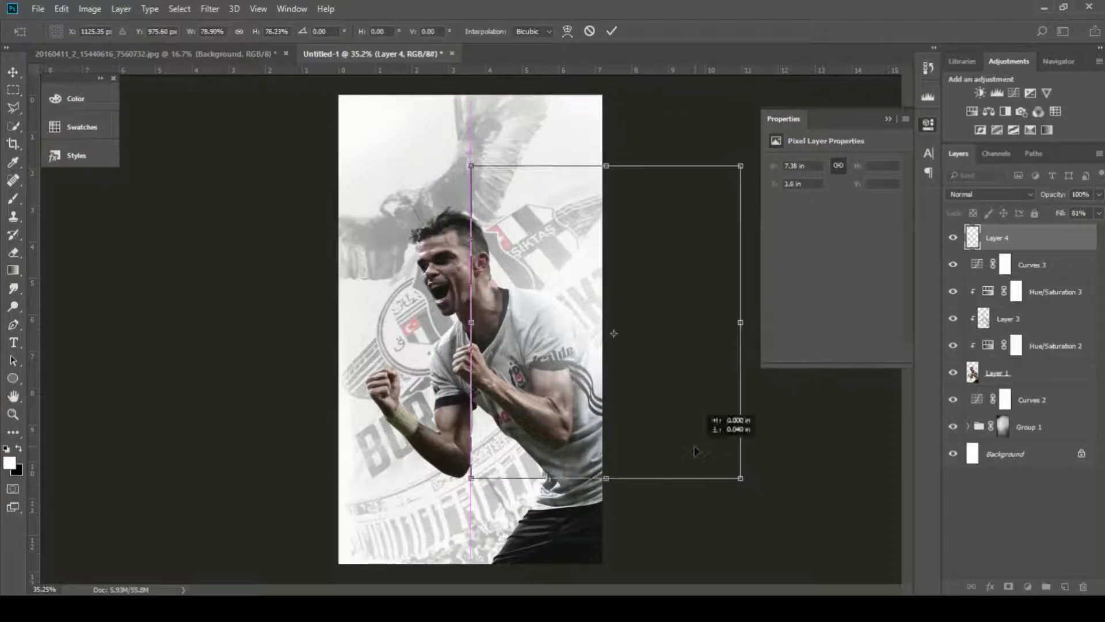
key("Return")
Step: Duplicate the glow layer and move the copy beneath the player's layer
key("ctrl+j")
left_click_drag(1031, 242, 1033, 387)
left_click_drag(1033, 380, 1037, 412)
mouse_move(1030, 403)
left_mouse_down()
mouse_move(1003, 230)
mouse_move(1016, 413)
left_mouse_up()
left_click(1036, 427)
double_click(1005, 426)
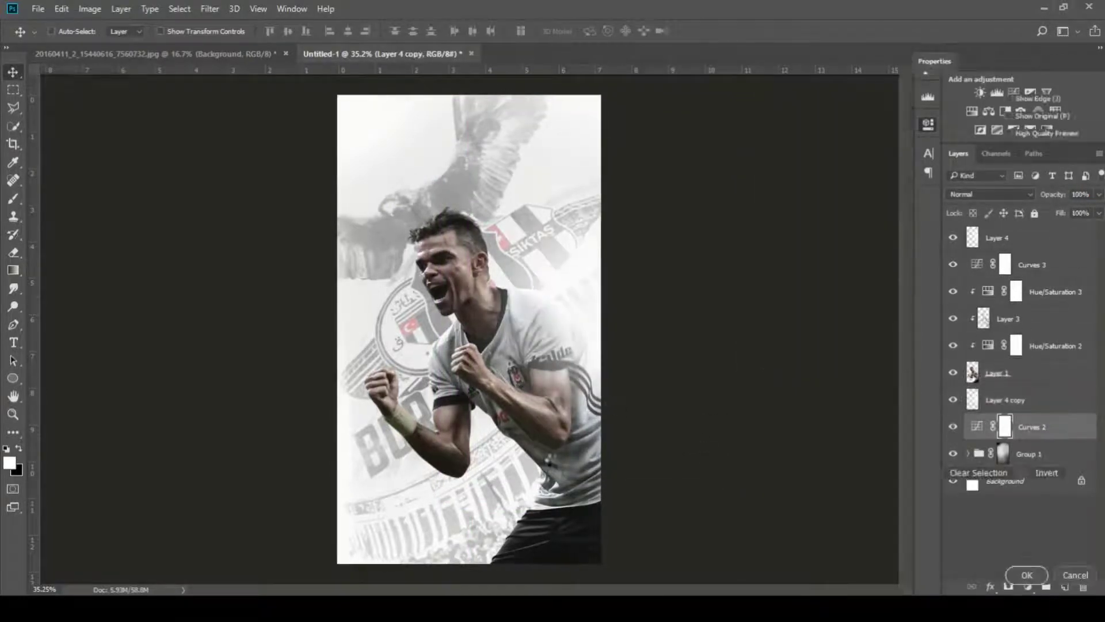
left_click(1077, 577)
left_click(1036, 524)
Step: Move the copied glow's layer back to the top of the layer stack
left_click(995, 400)
left_click_drag(524, 403, 574, 525)
left_click_drag(1005, 400, 1005, 230)
left_click(916, 78)
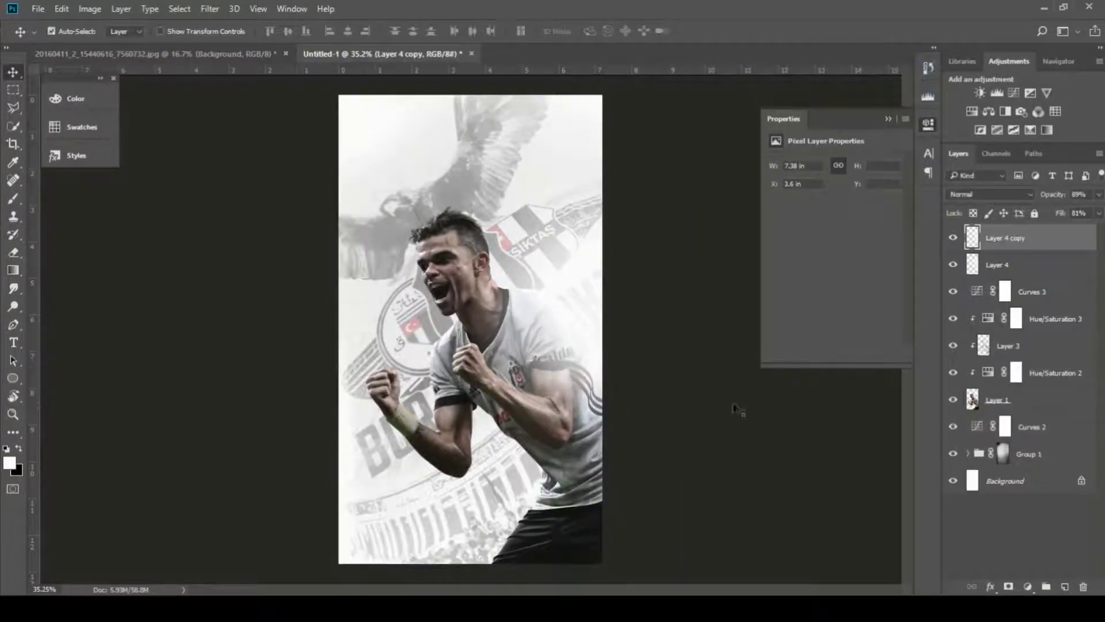
Step: Scale the copied glow to about 76% and move it down over the player's lower torso and shorts
key("ctrl+t")
left_click_drag(738, 475, 679, 408)
left_click_drag(605, 331, 523, 472)
left_click_drag(596, 545, 612, 575)
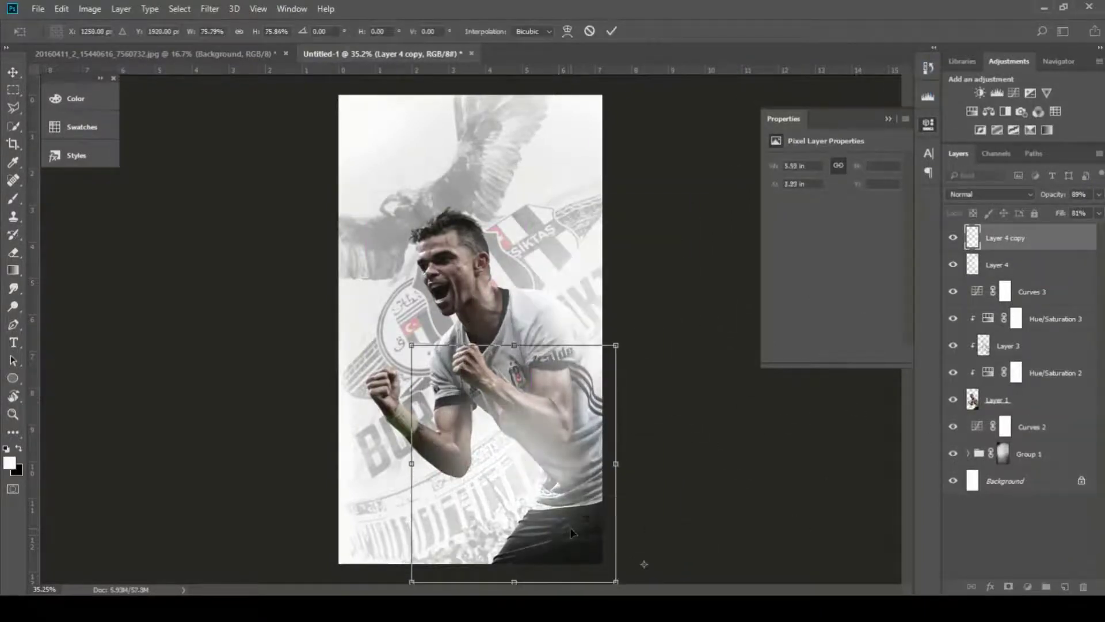
key("Return")
Step: Lower the copied glow's opacity to 40% and shrink it to about 49% over the waist beneath the bent arm
key("6")
left_click_drag(1020, 206, 1004, 206)
left_click_drag(549, 443, 540, 454)
key("ctrl+t")
left_click_drag(606, 348, 569, 393)
left_click_drag(541, 464, 556, 521)
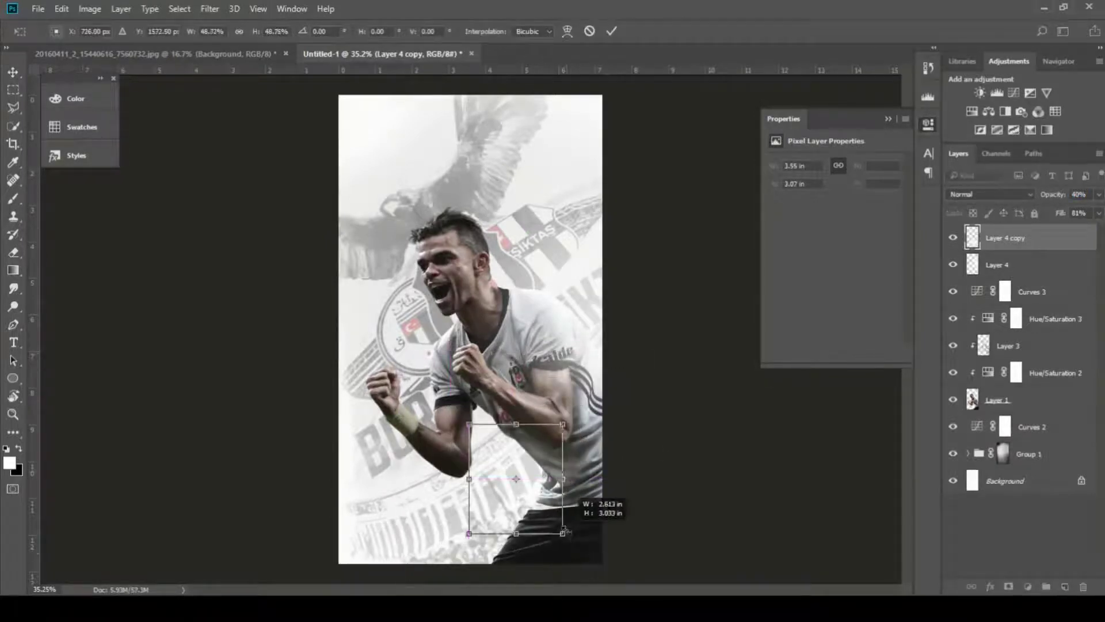
key("Return")
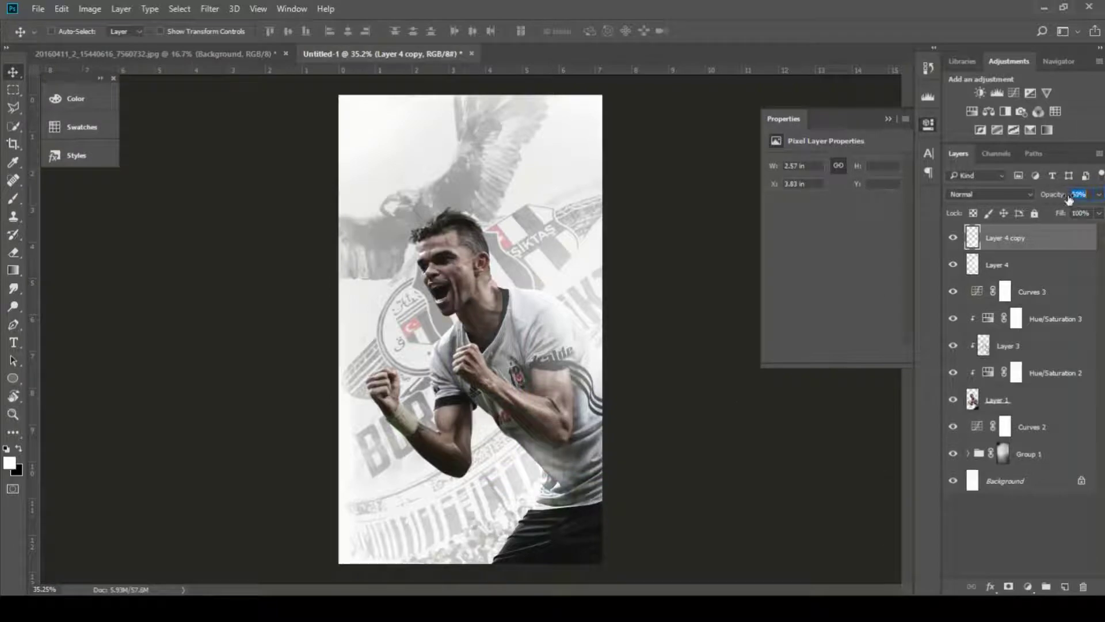
Step: Set the waist glow to 60% opacity and 100% fill, enlarge it to about 128% and widen it further to 3.73 in
key("ctrl+t")
left_click_drag(578, 536, 593, 549)
left_click_drag(573, 525, 578, 525)
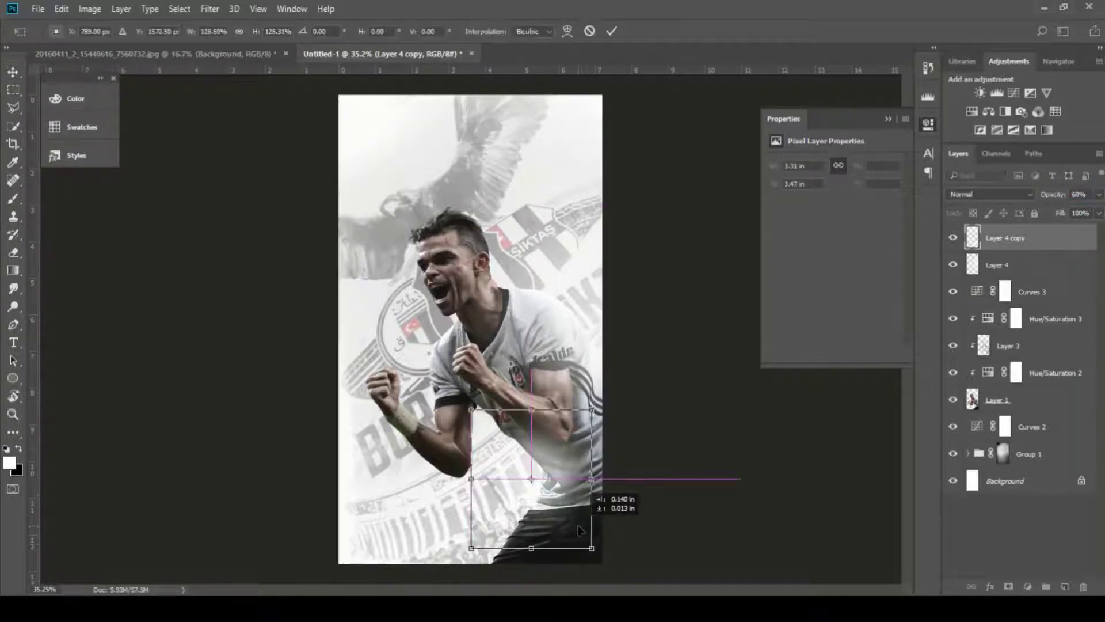
left_click_drag(600, 479, 614, 479)
key("Return")
Step: Duplicate the waist glow, move the copy up over the player's neck and chest, and resize it there
key("ctrl+j")
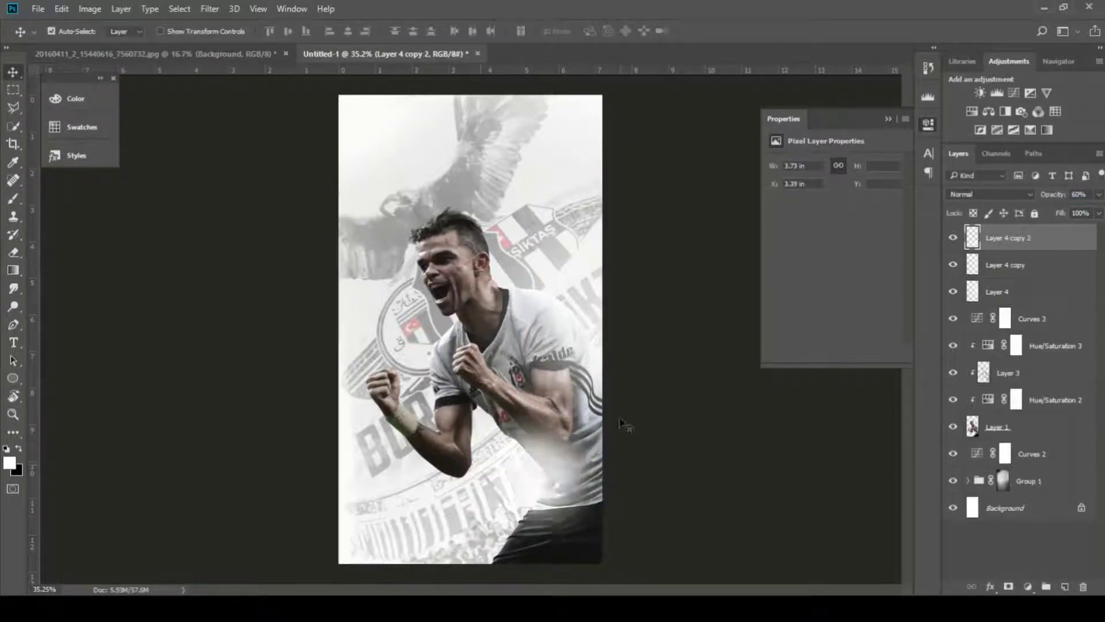
left_click_drag(556, 400, 458, 251)
key("ctrl+t")
left_click_drag(503, 398, 479, 374)
left_click_drag(460, 347, 481, 370)
key("Return")
Step: Duplicate the glow again, resize it to 2.33 in wide near the head and shoulder, and set 57% opacity and 82% fill
key("ctrl+j")
key("ctrl+t")
left_click_drag(480, 290, 520, 247)
left_click_drag(472, 305, 403, 317)
left_click_drag(451, 282, 498, 282)
left_click_drag(426, 343, 545, 271)
left_click_drag(525, 352, 529, 408)
left_click_drag(535, 344, 533, 317)
left_click_drag(613, 380, 553, 274)
key("Return")
key("Return")
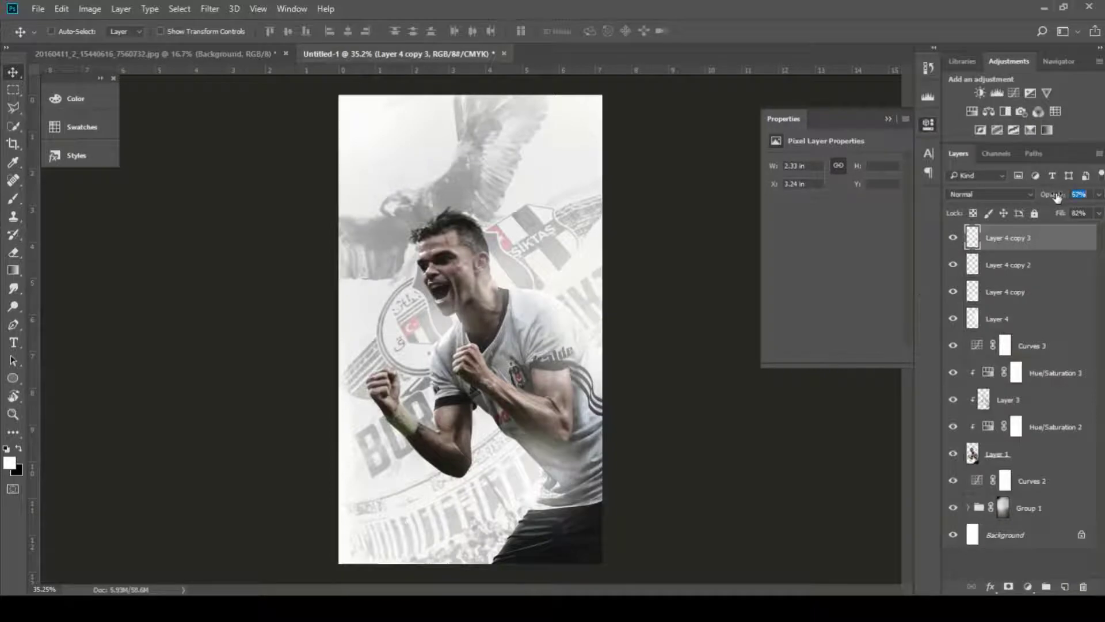
Step: Add a new layer clipped to the player's Layer 1 and brush soft white light along the top of the hair
left_click(1002, 455)
left_click(1065, 586)
scroll(397, 225, "up", 6)
key("b")
scroll(538, 178, "up", 1)
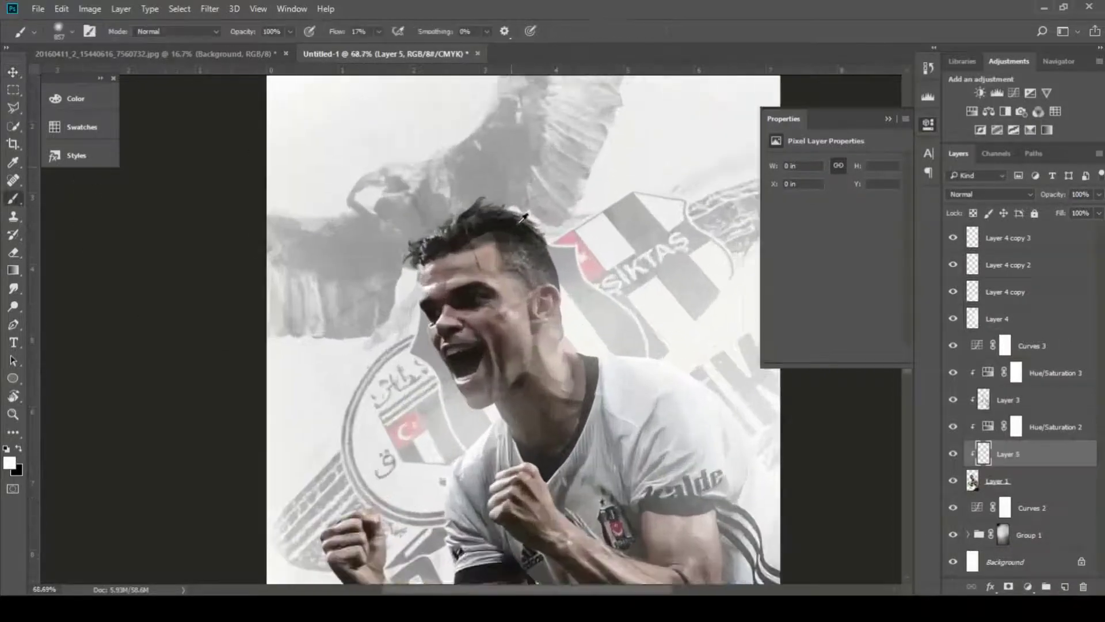
scroll(523, 219, "up", 3)
mouse_move(527, 218)
left_mouse_down()
mouse_move(317, 253)
mouse_move(366, 233)
left_mouse_up()
mouse_move(559, 211)
left_mouse_down()
mouse_move(572, 271)
mouse_move(370, 225)
left_mouse_up()
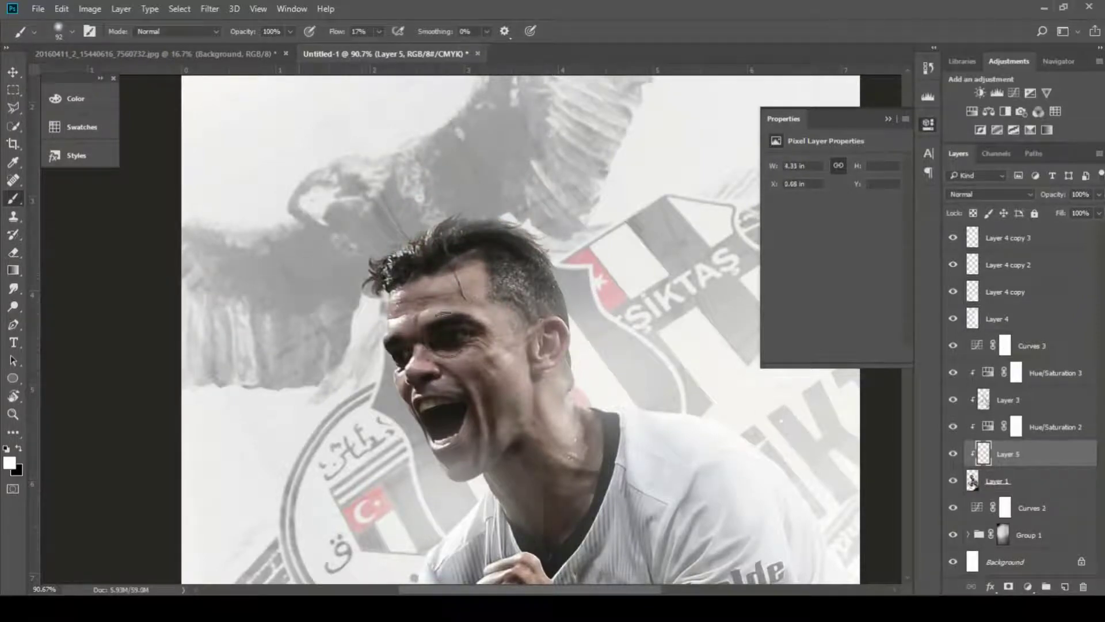
Step: Brush soft white light along the underside of the raised forearm, enlarging the brush from 92 to 107 px
left_click_drag(422, 468, 360, 266)
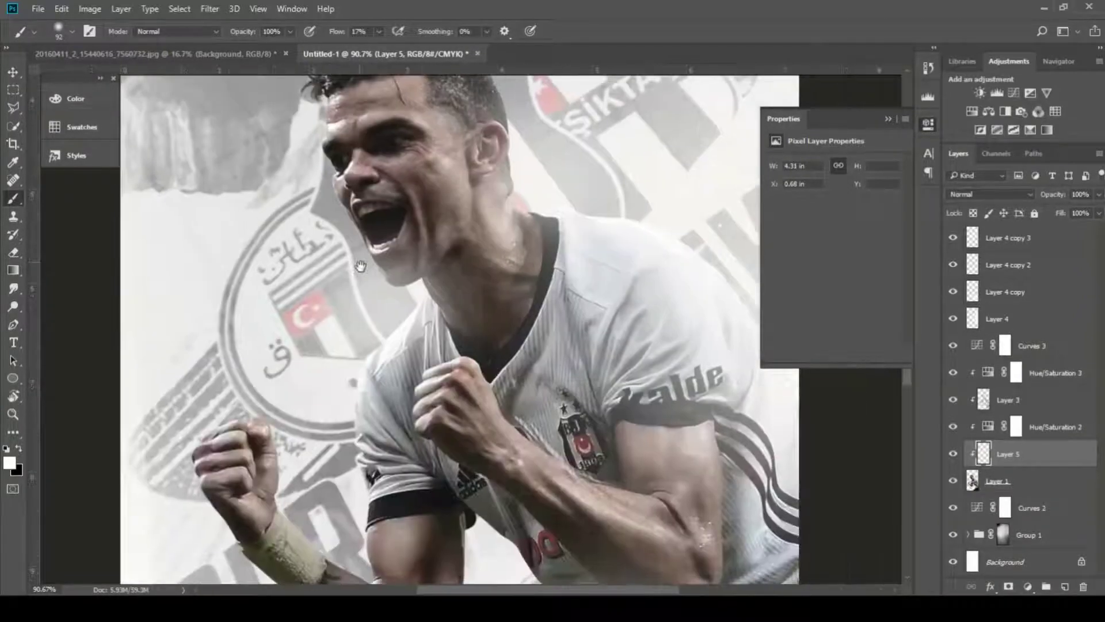
scroll(339, 516, "down", 5)
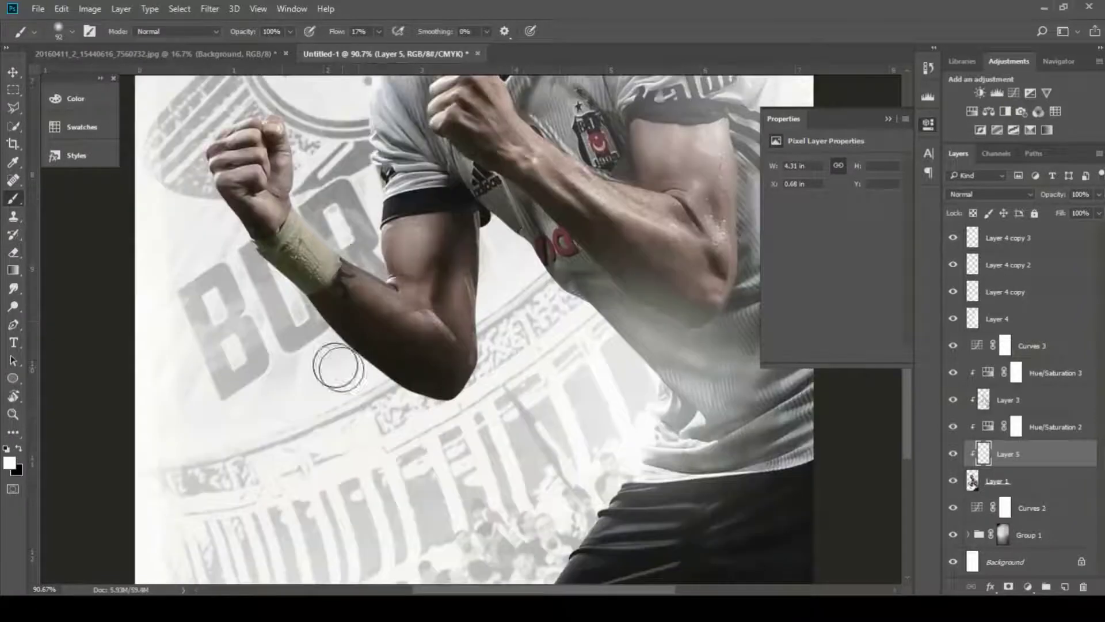
left_click_drag(348, 379, 407, 410)
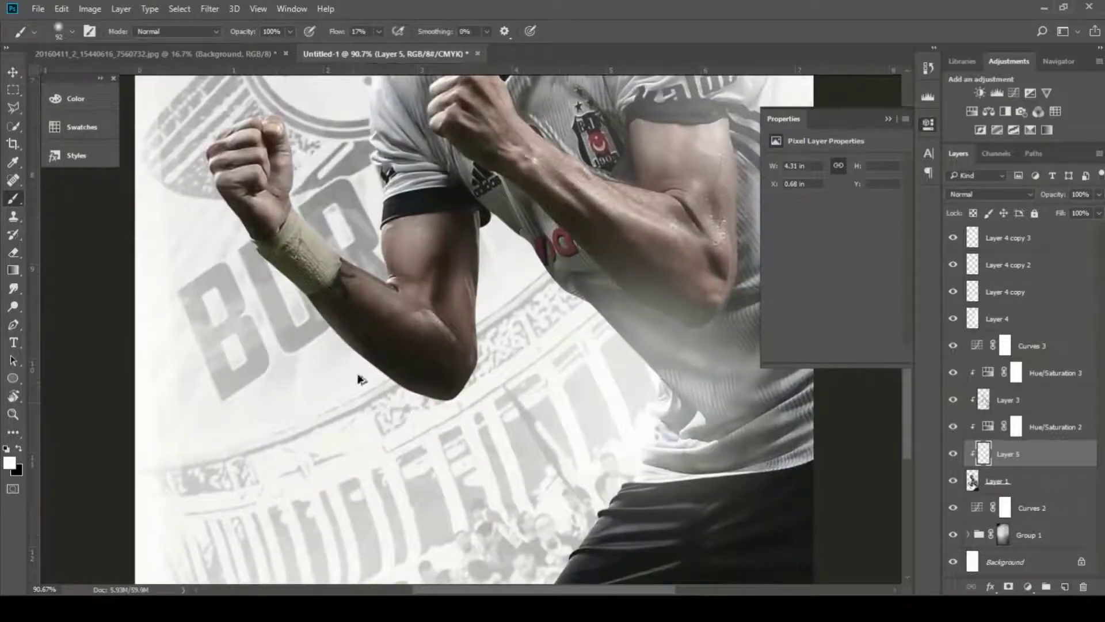
left_click_drag(355, 373, 361, 375, "alt")
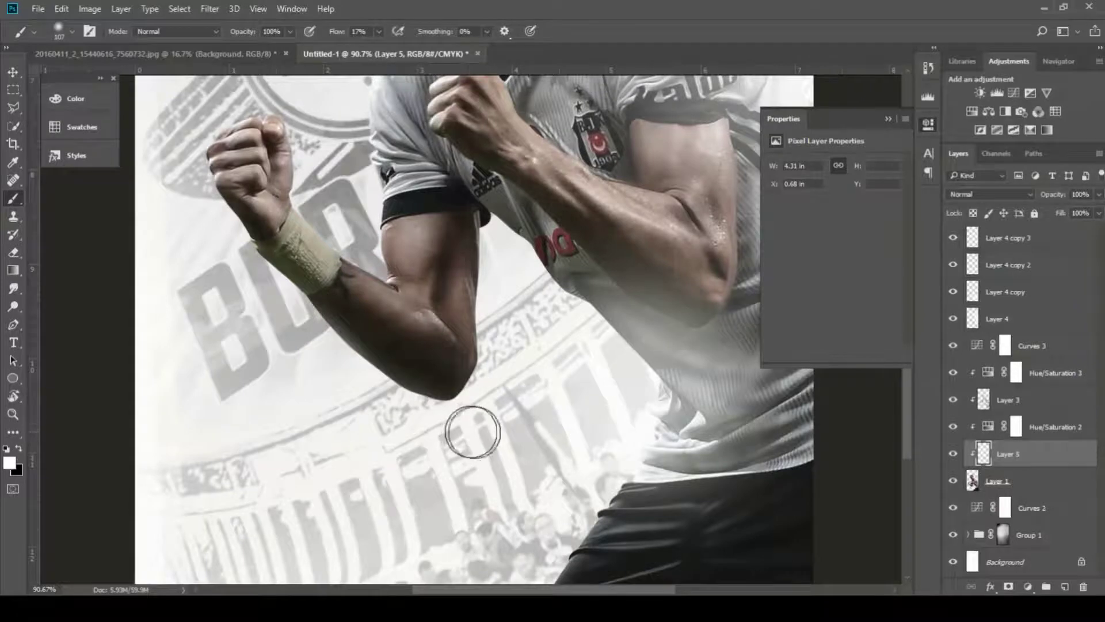
Step: Add a layer mask to Layer 4 copy and paint black around the raised arm's elbow with a 107 px soft brush
left_click(953, 320)
left_click(953, 315)
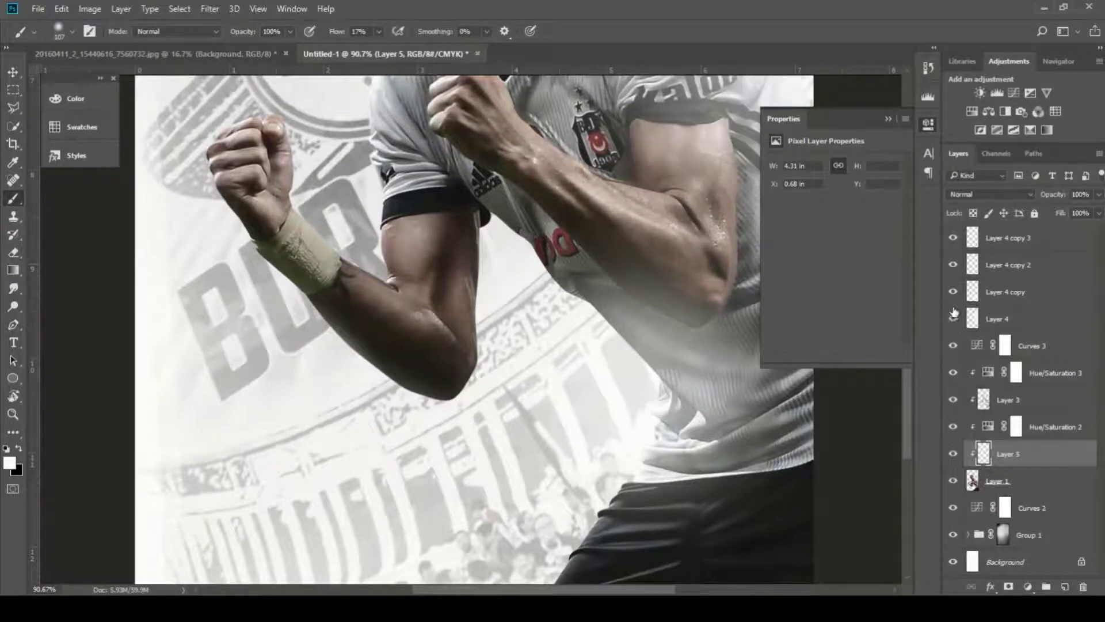
left_click(953, 295)
double_click(973, 293)
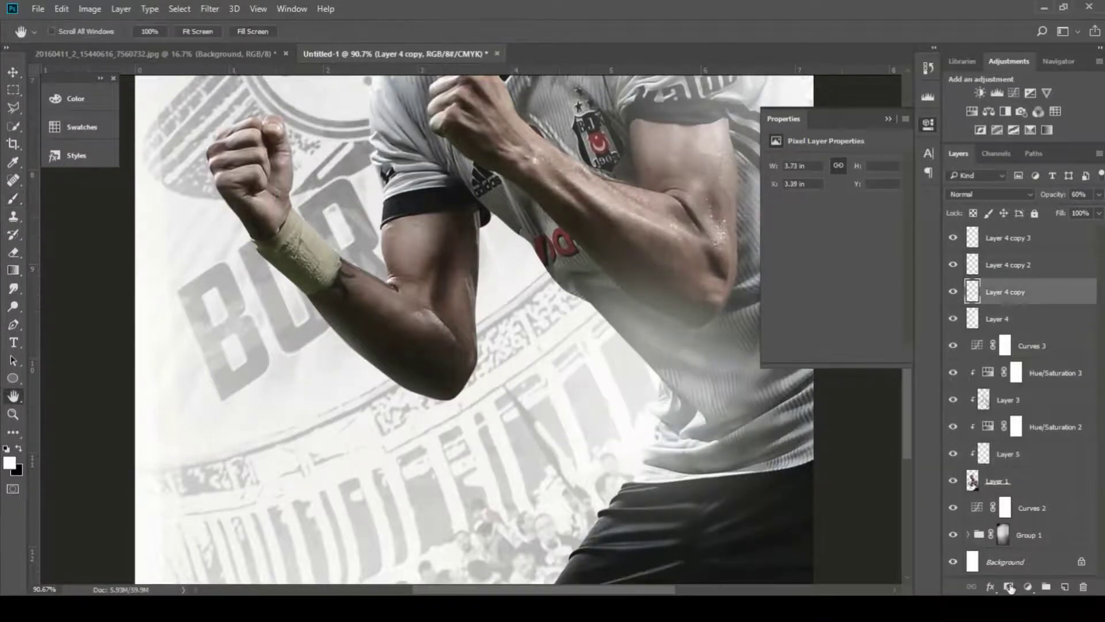
key("Escape")
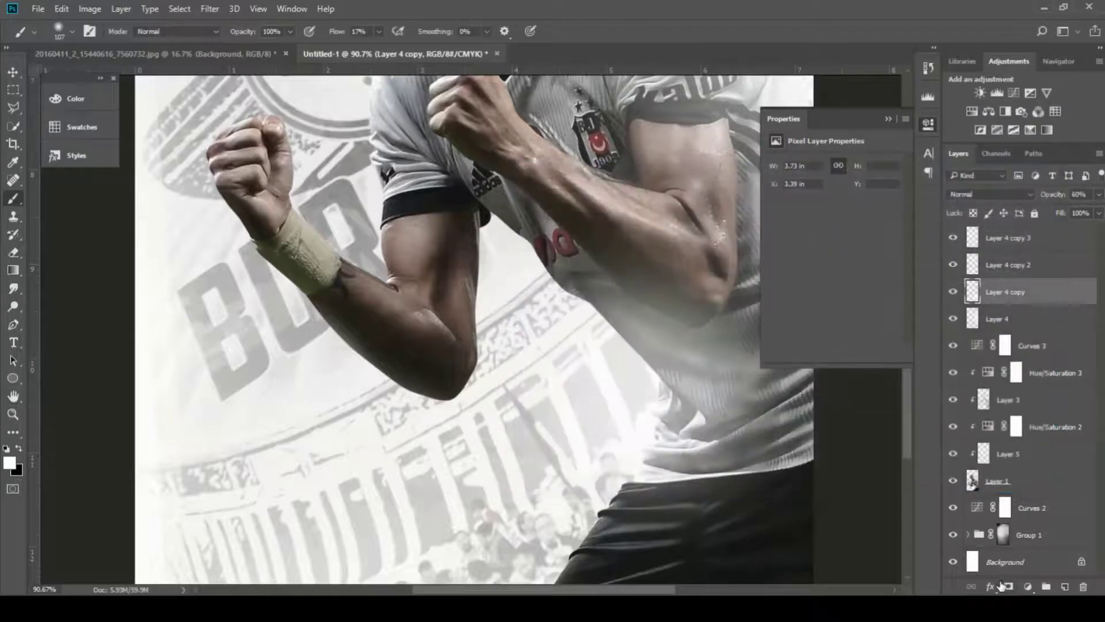
key("x")
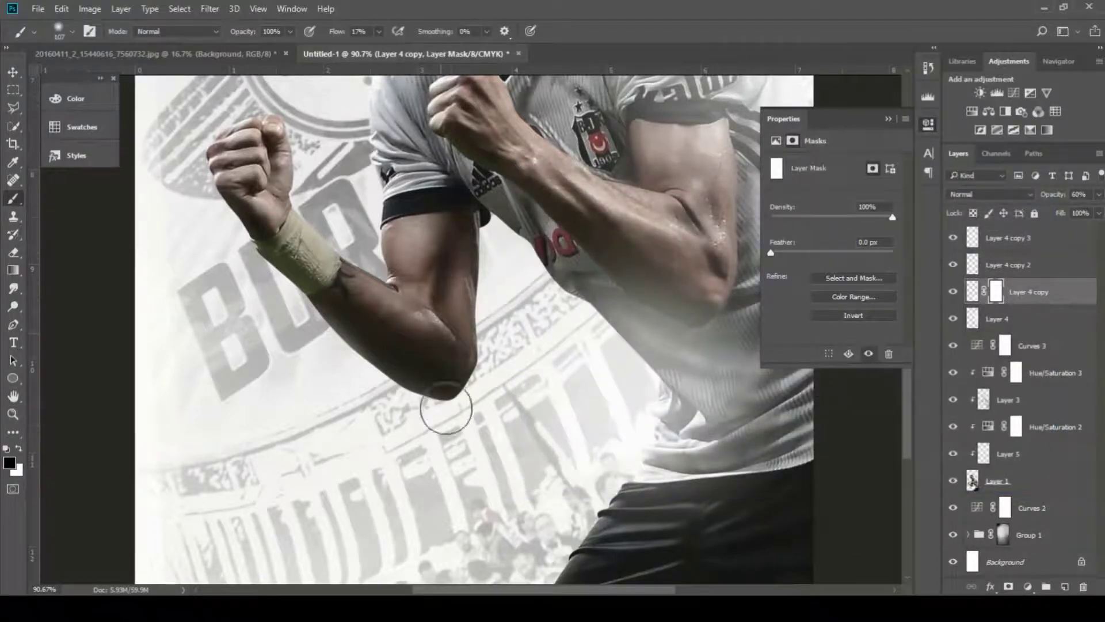
scroll(373, 399, "down", 5, "alt")
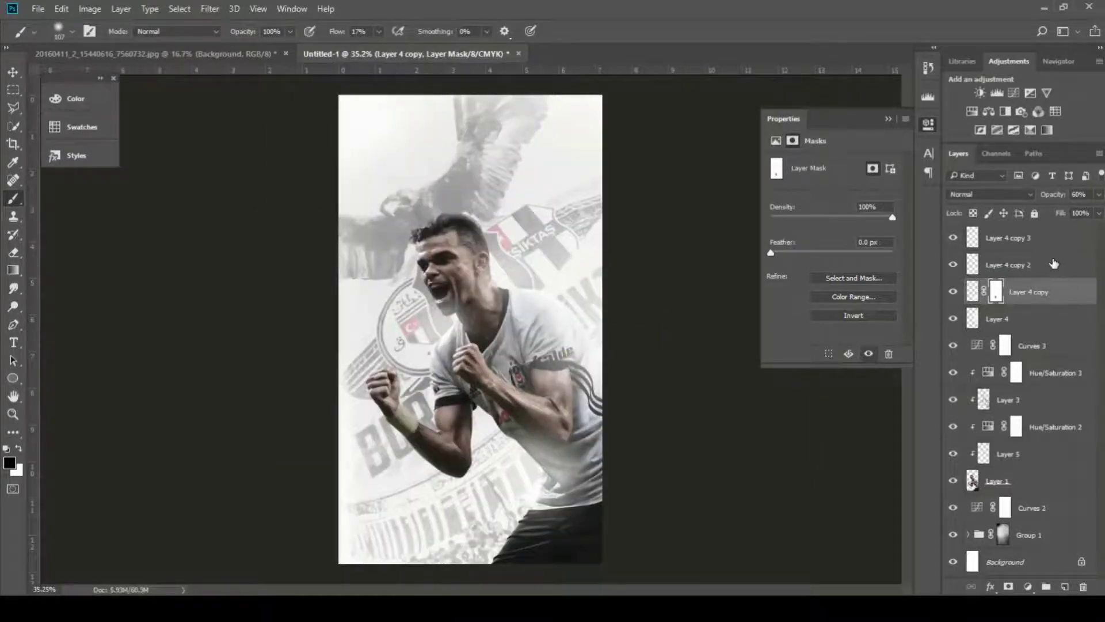
Step: Add a Curves adjustment above all layers and raise its black point to output 2
left_click(1045, 246)
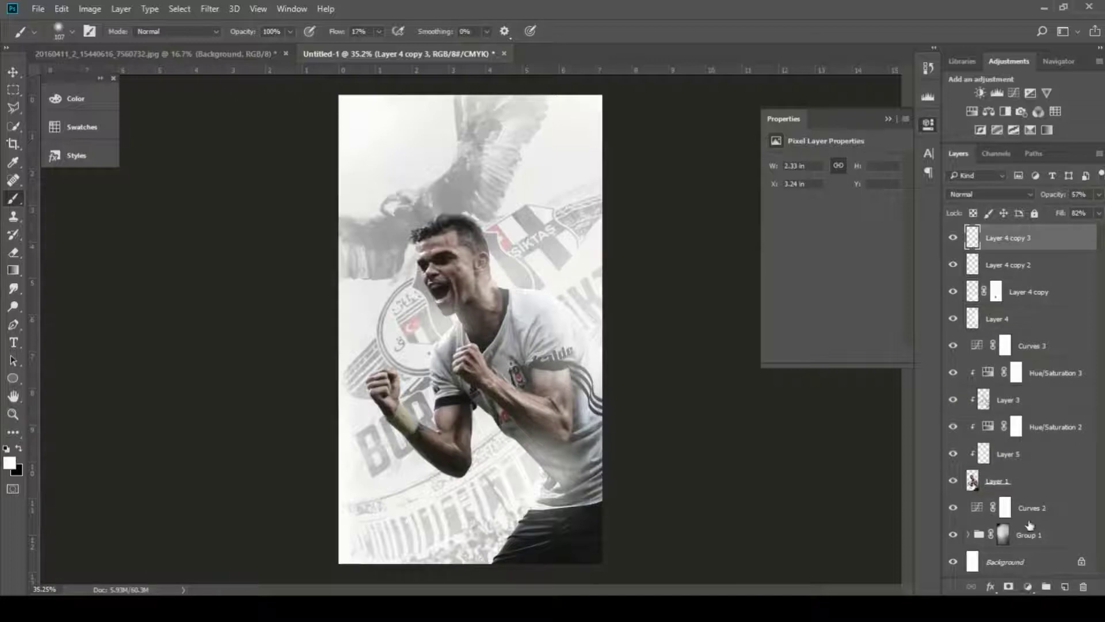
left_click(1028, 586)
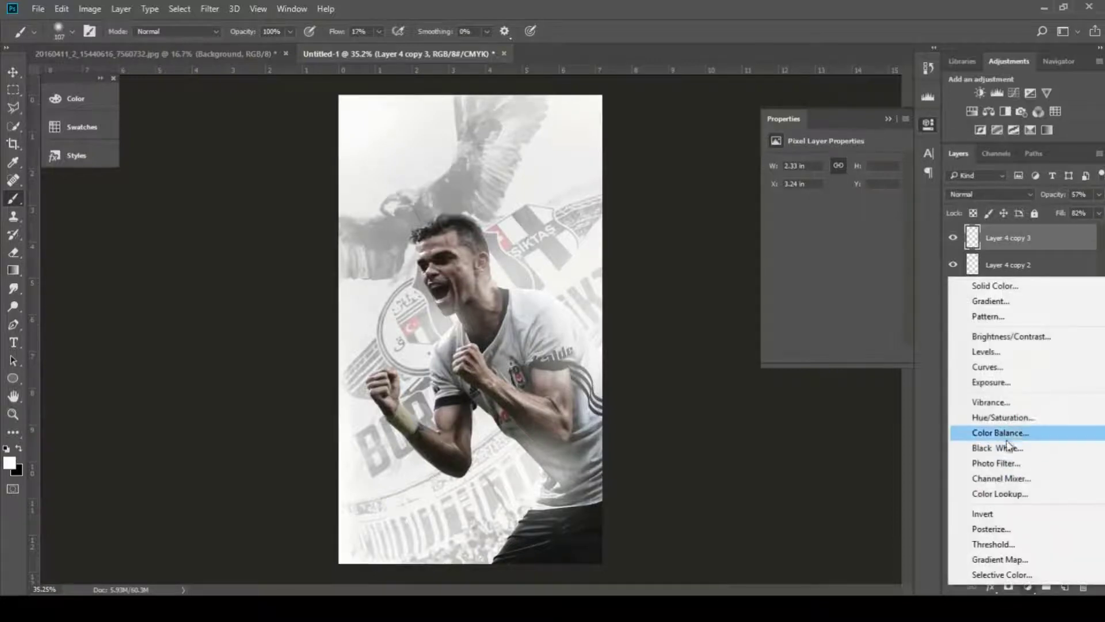
left_click(1007, 367)
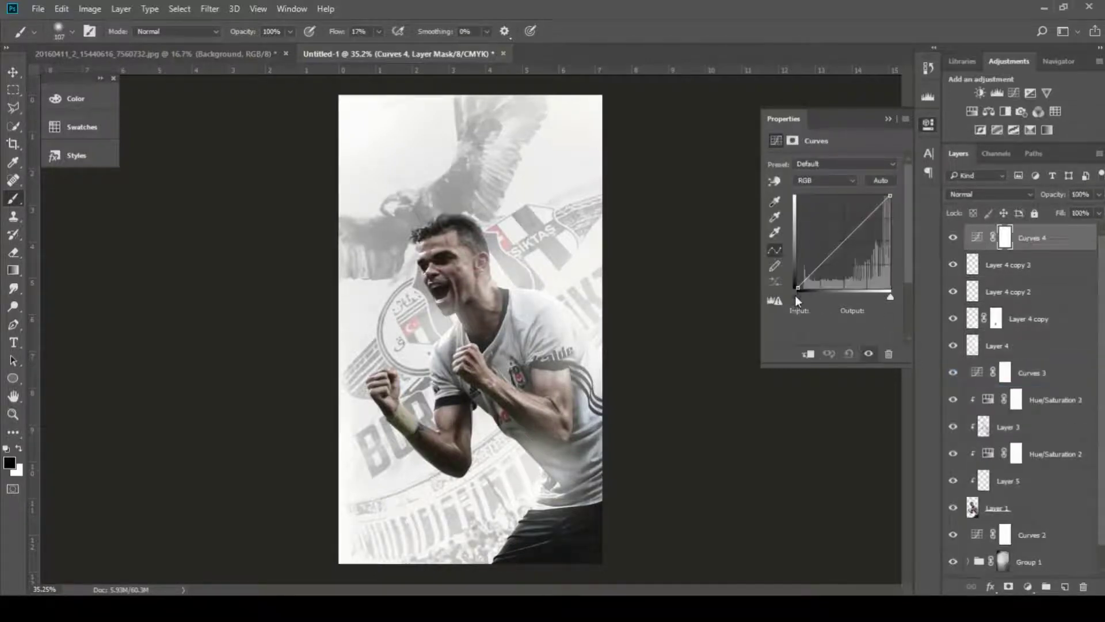
left_click_drag(798, 287, 801, 282)
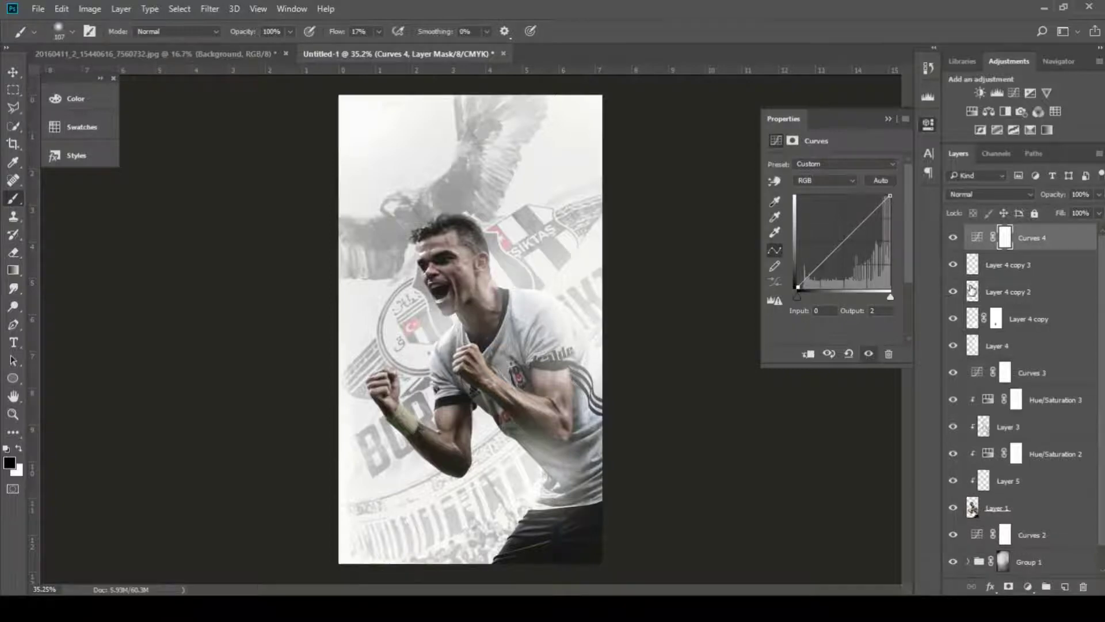
Step: Add a layer mask to Layer 4 copy 2 and paint black over the neck and collar with a 130 px soft brush
left_click(972, 289)
left_click(1010, 588)
scroll(540, 350, "up", 4)
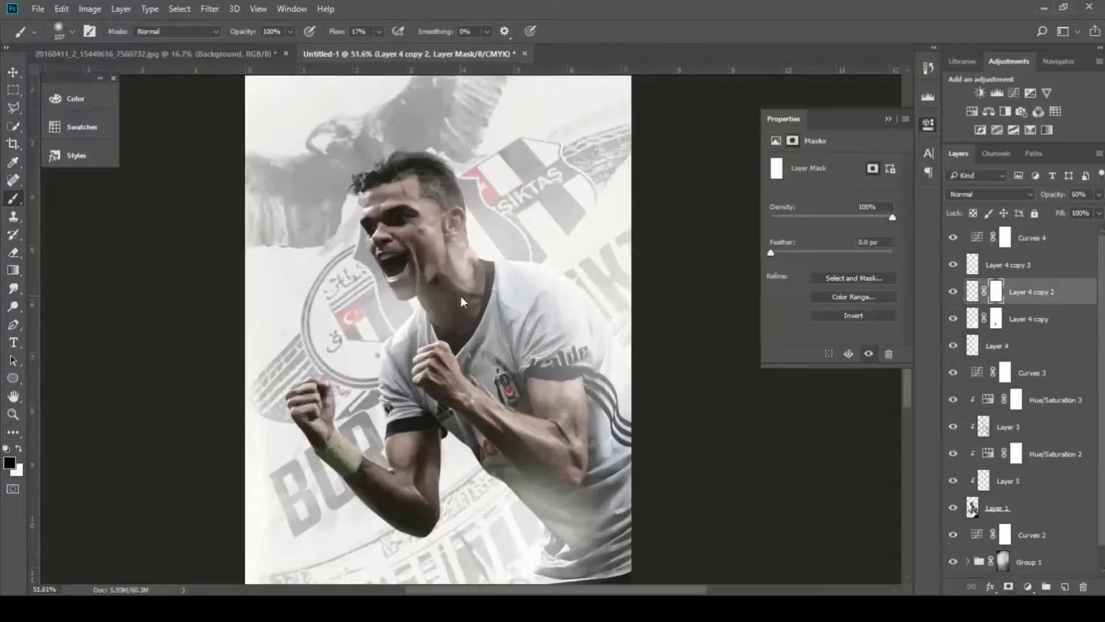
left_click_drag(460, 299, 468, 300)
mouse_move(459, 340)
left_mouse_down()
mouse_move(455, 314)
mouse_move(455, 342)
left_mouse_up()
scroll(453, 362, "up", 3)
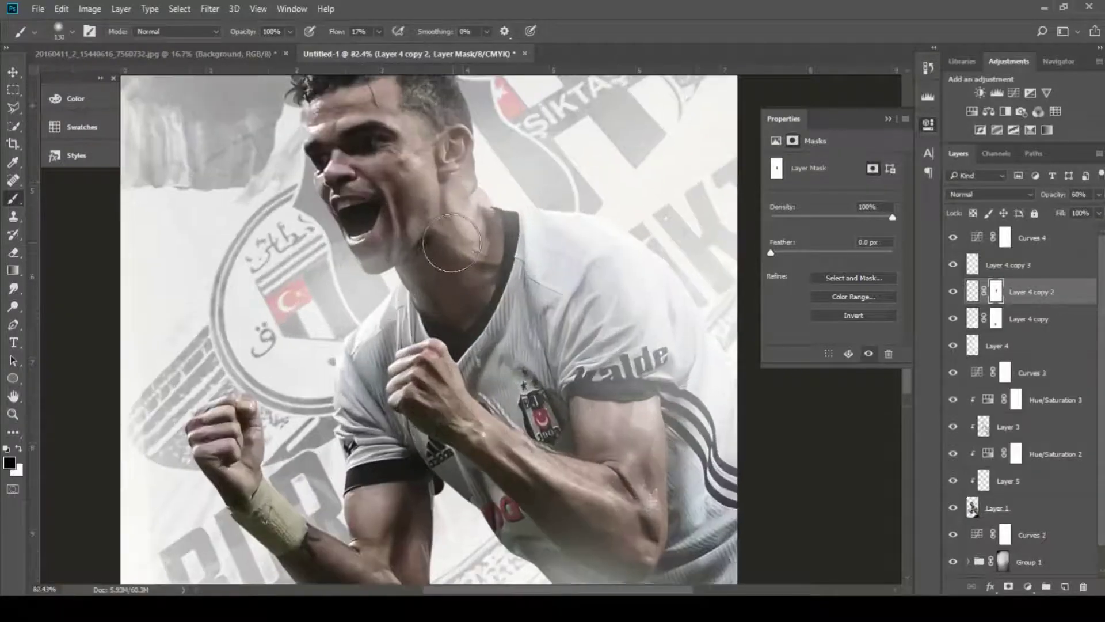
scroll(456, 275, "up", 3)
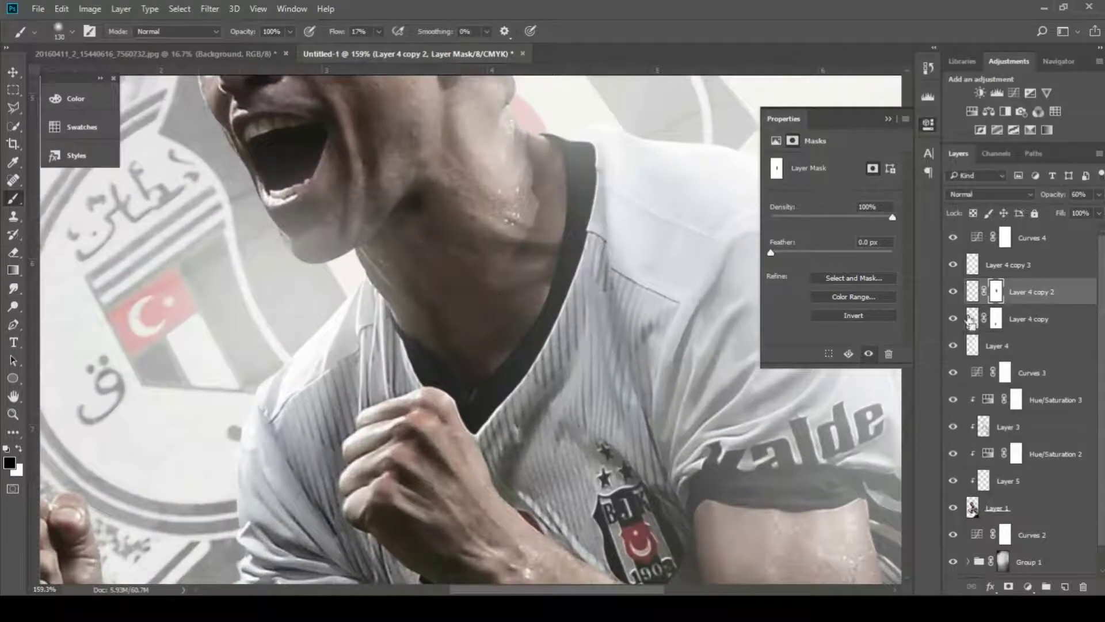
Step: Add a layer mask to Layer 4 and paint black over the player's neck with a 151 px soft brush
left_click(954, 265)
left_click(953, 265)
left_click(954, 345)
left_click(953, 345)
left_click(952, 345)
left_click(997, 347)
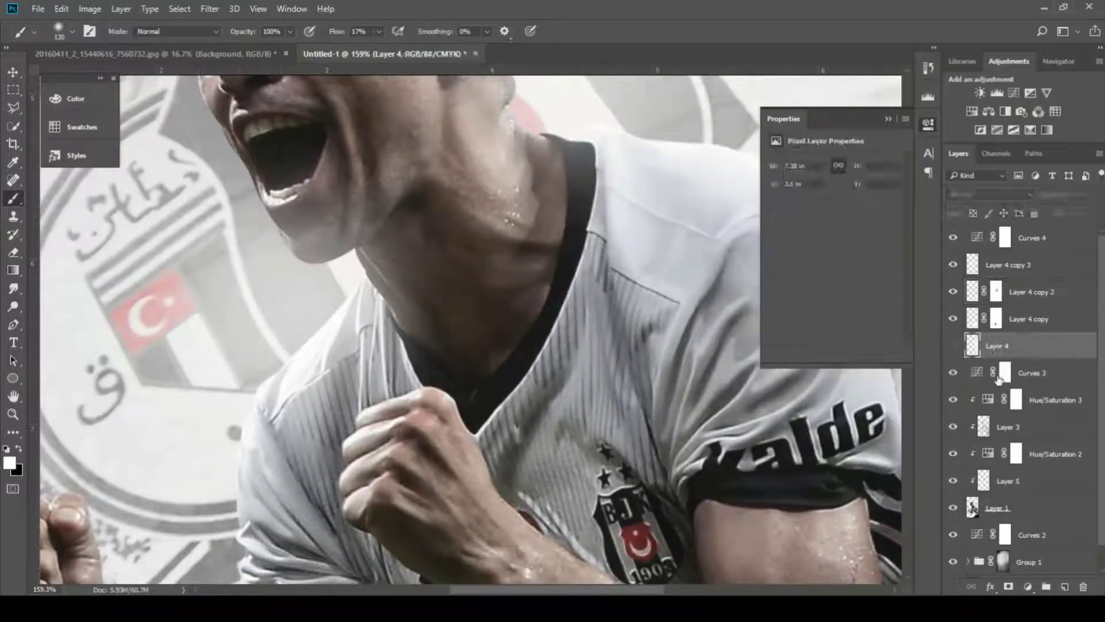
left_click(1009, 590)
key("x")
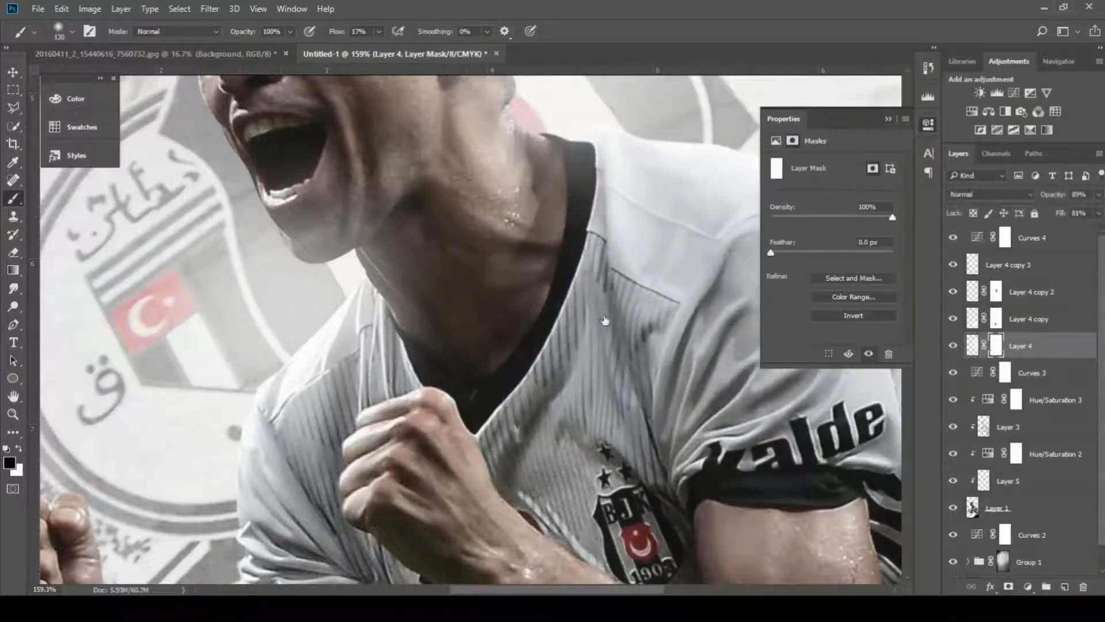
left_click_drag(425, 197, 443, 209)
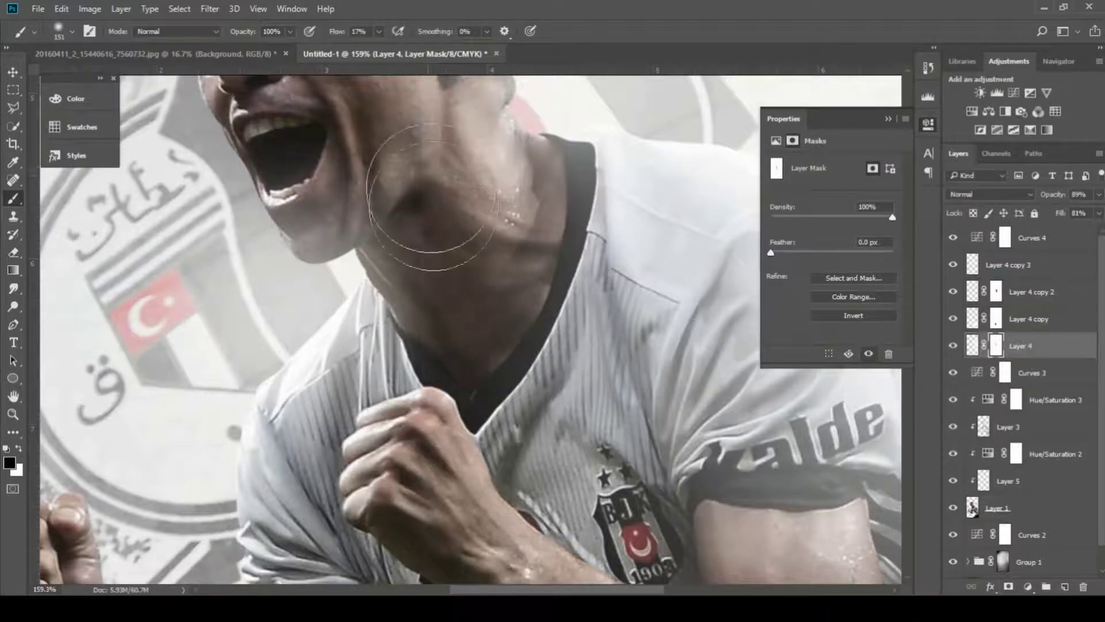
Step: Examine the masked glows on the player's face, arms and shirt, and across the whole poster
scroll(407, 226, "down", 2)
scroll(449, 161, "down", 1)
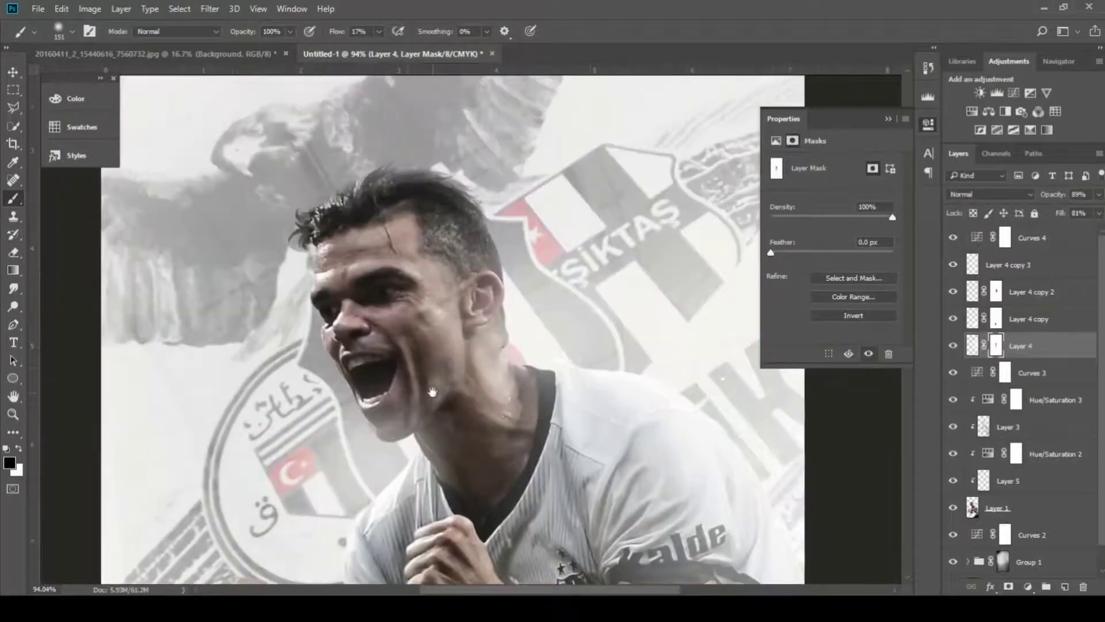
scroll(467, 138, "down", 1)
scroll(461, 231, "up", 3)
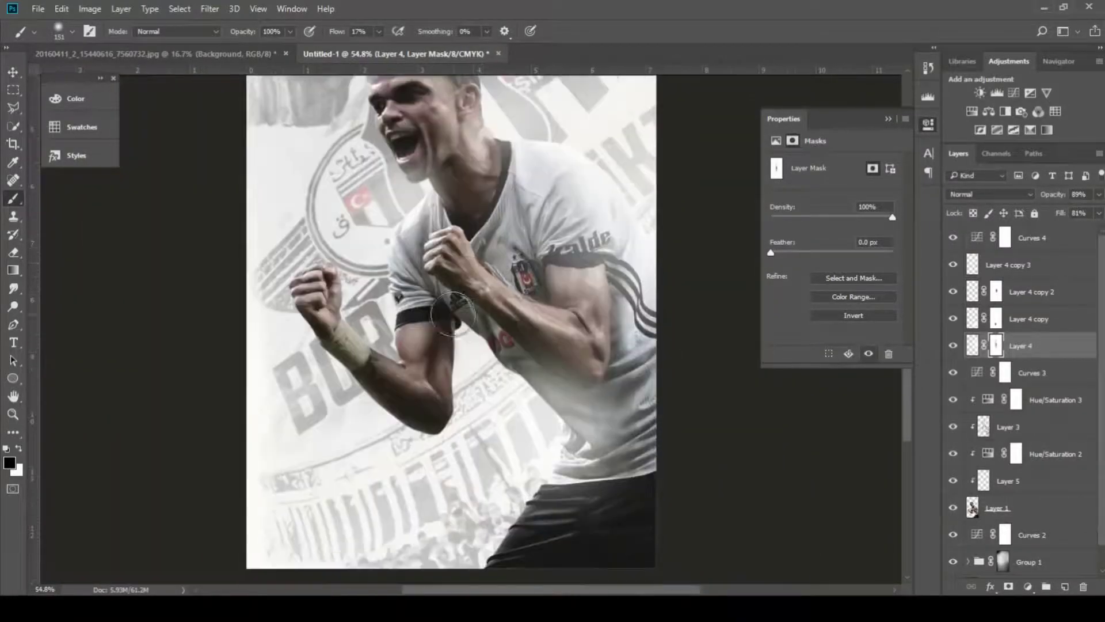
scroll(383, 346, "down", 1)
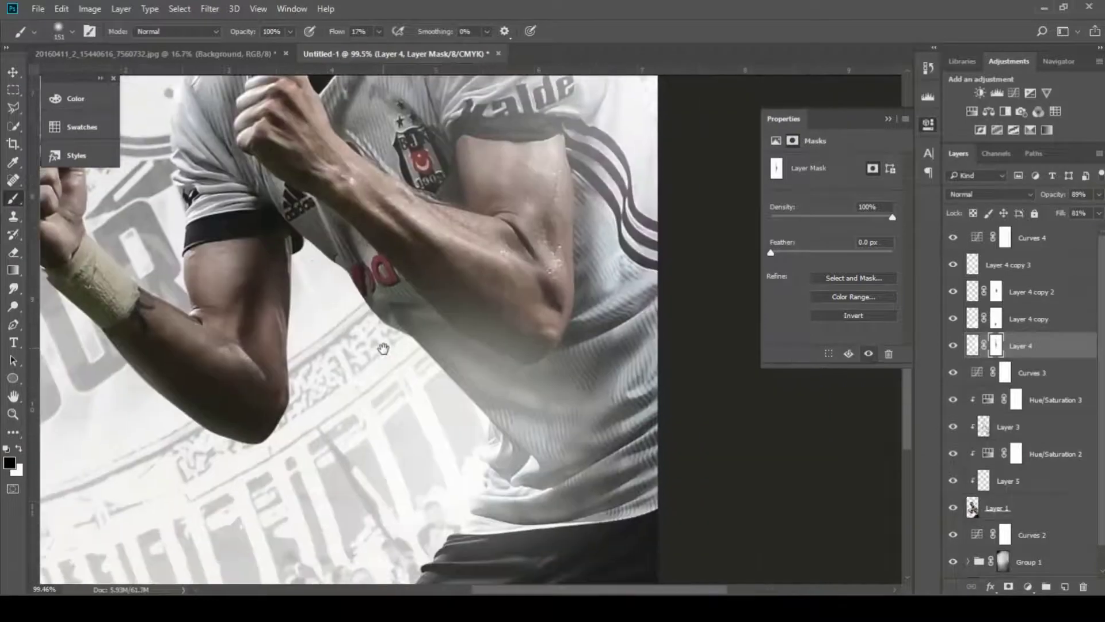
scroll(386, 354, "down", 1)
left_click_drag(410, 125, 490, 445)
scroll(485, 242, "down", 4)
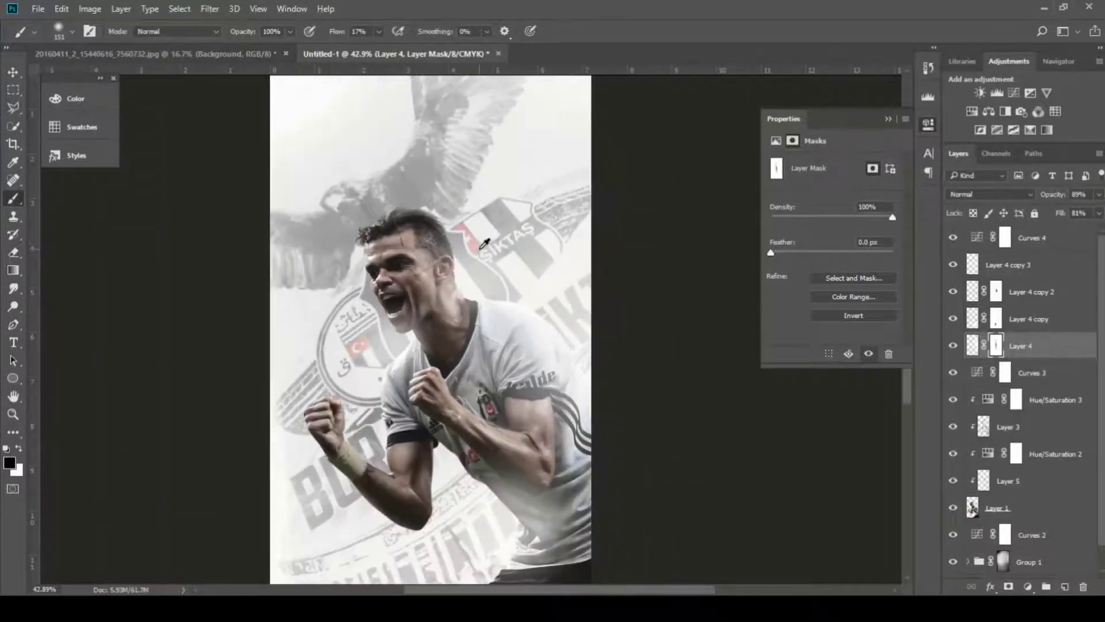
left_click(1040, 246)
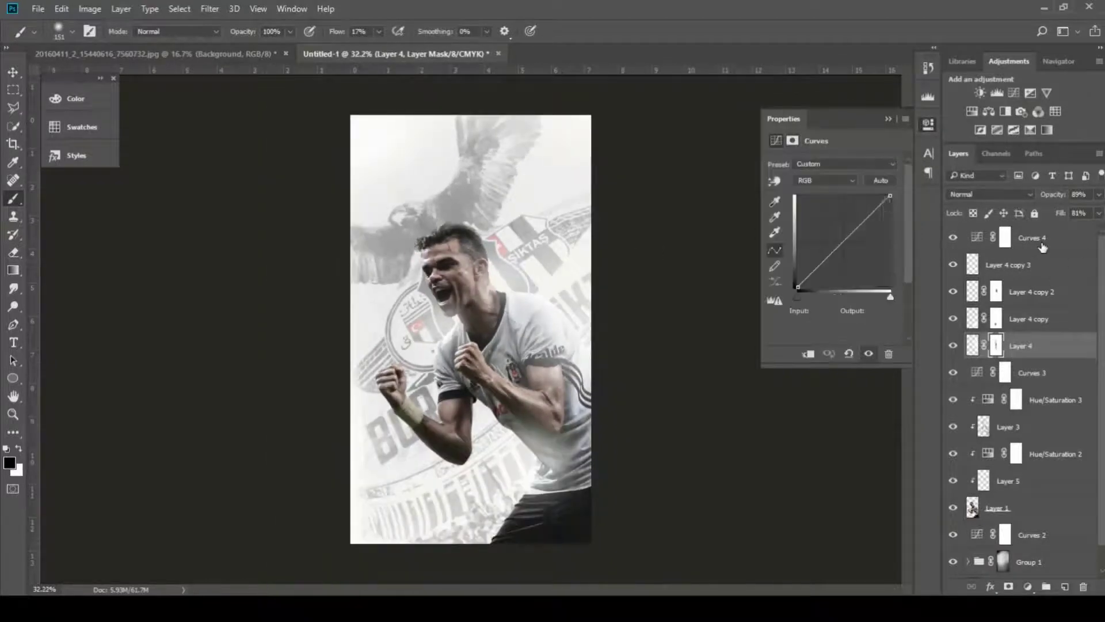
scroll(1043, 307, "down", 1)
left_click(1049, 551, "shift")
key("x")
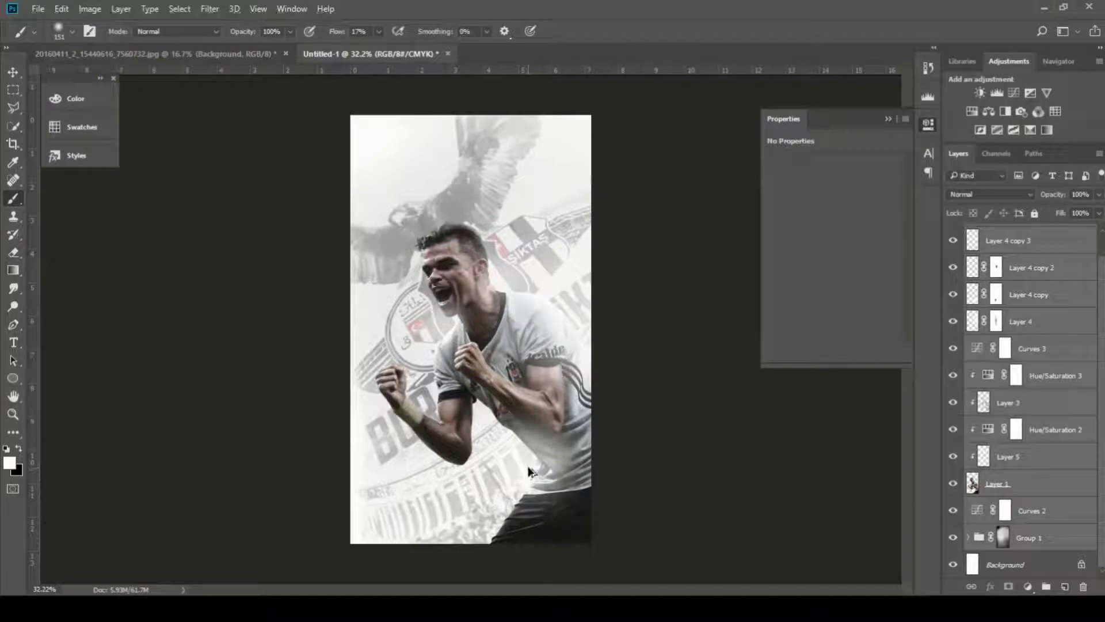
Step: Check the effect of Layer 4 copy by toggling its visibility and lower its fill to 80%
left_click(951, 297)
left_click(953, 295)
left_click(1041, 290)
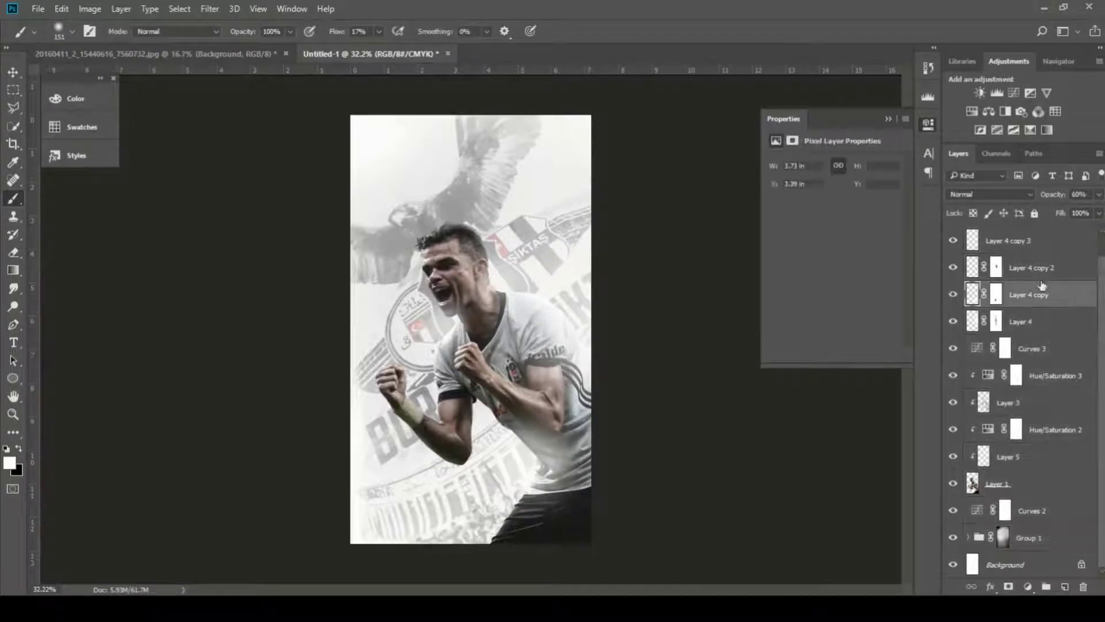
left_click_drag(1062, 214, 1049, 221)
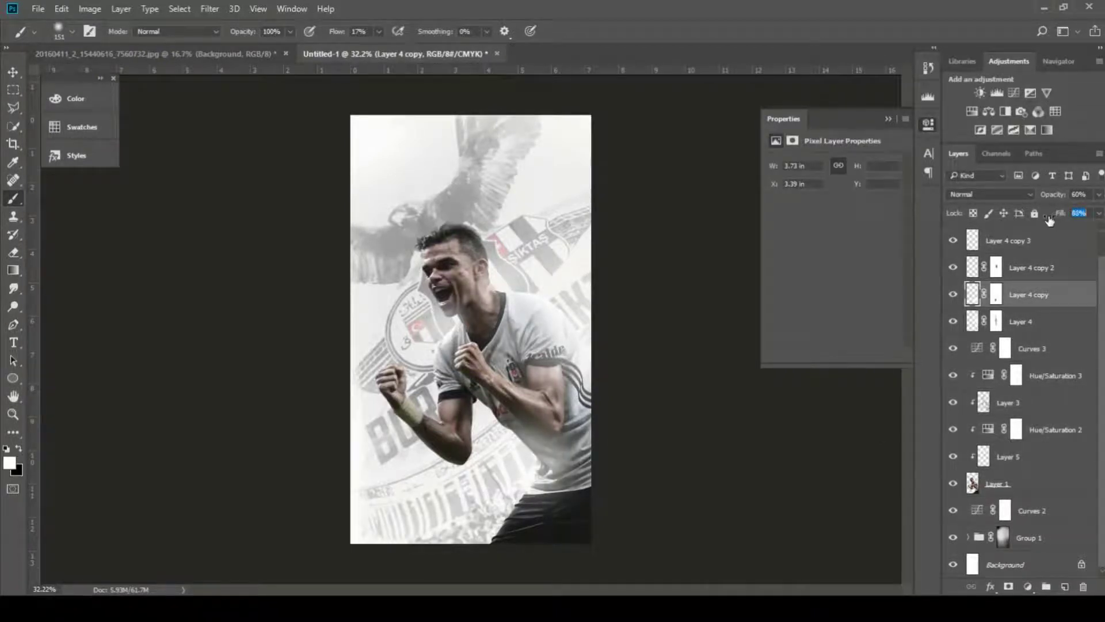
Step: Unlock the Background layer so it becomes an ordinary layer
left_click(1041, 246)
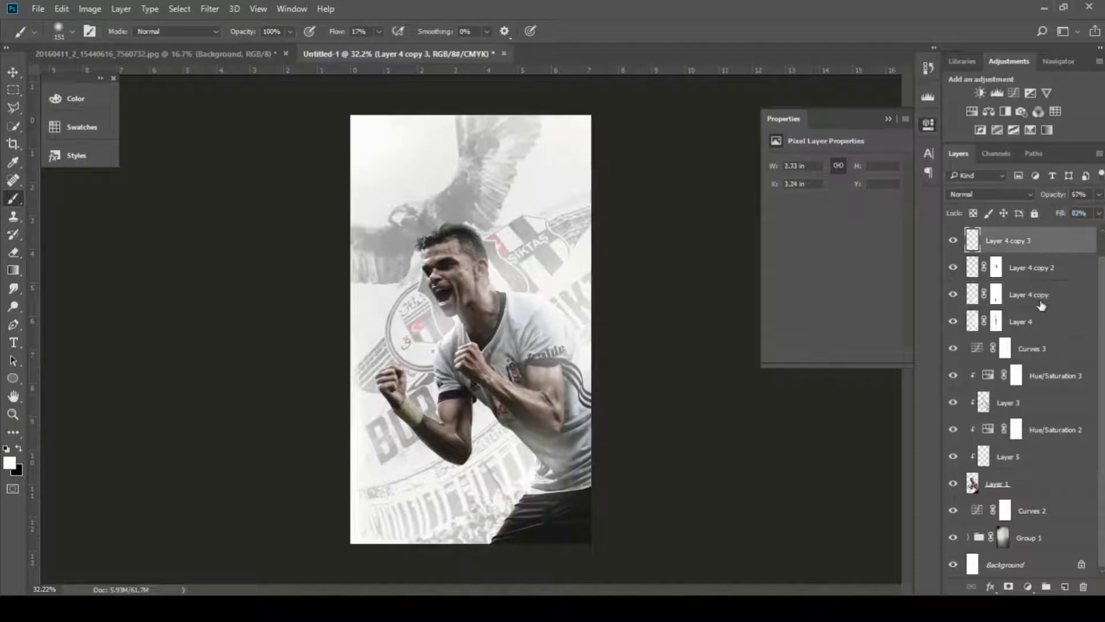
left_click(1052, 564, "shift")
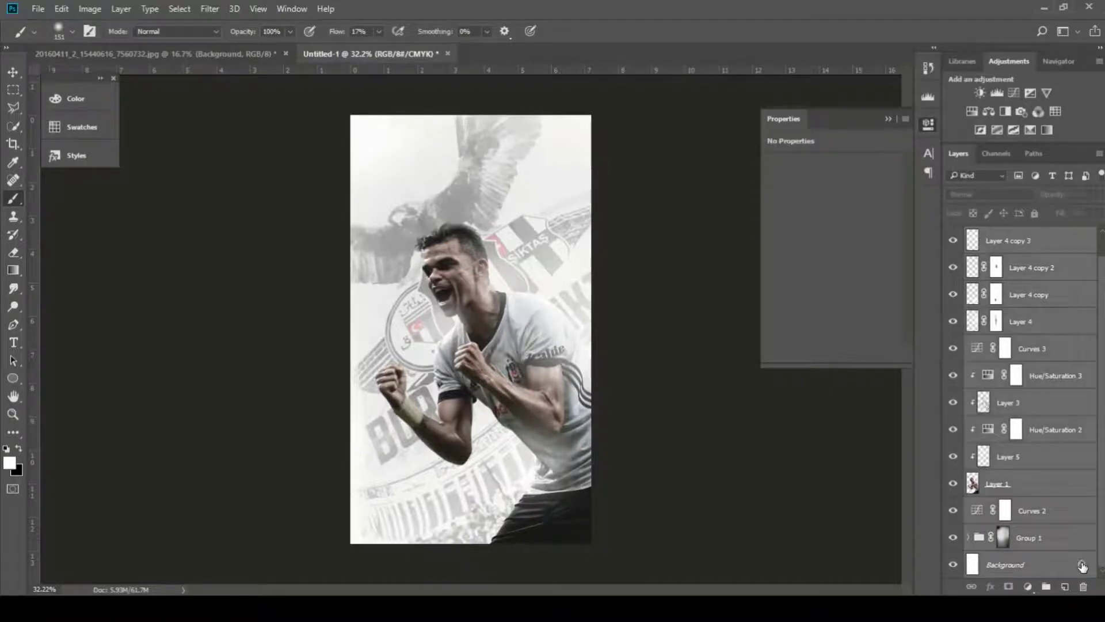
left_click(1083, 566)
Step: Group all layers from Group 1 up to Curves 4 and name the group PEPE
left_click(1083, 538)
left_click(1057, 247, "shift")
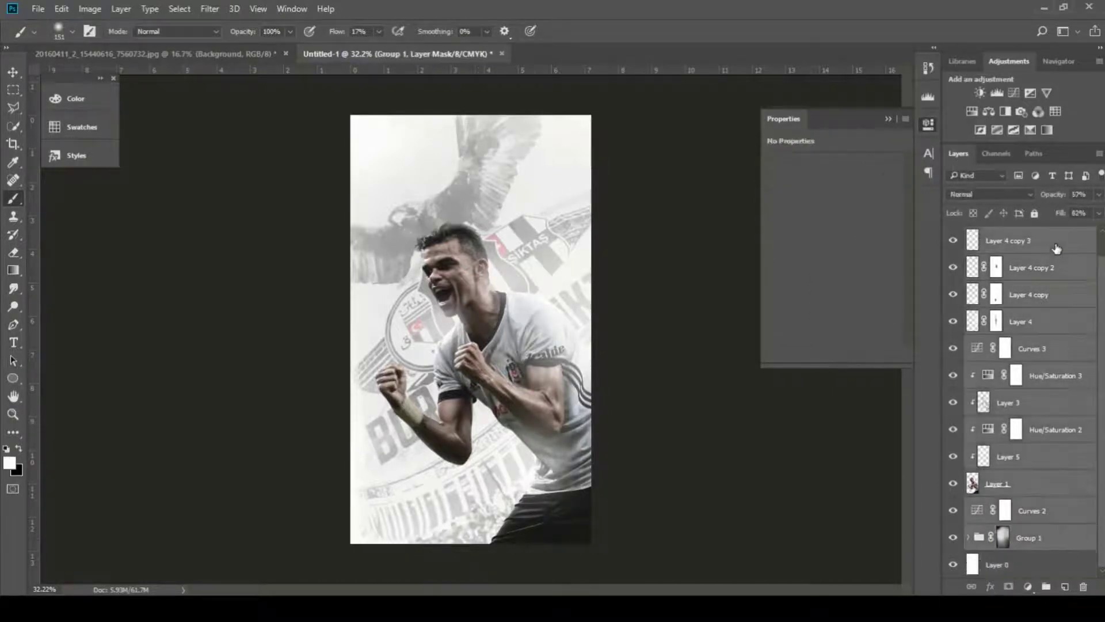
scroll(1057, 247, "up", 1)
left_click(1057, 247, "shift")
key("ctrl+g")
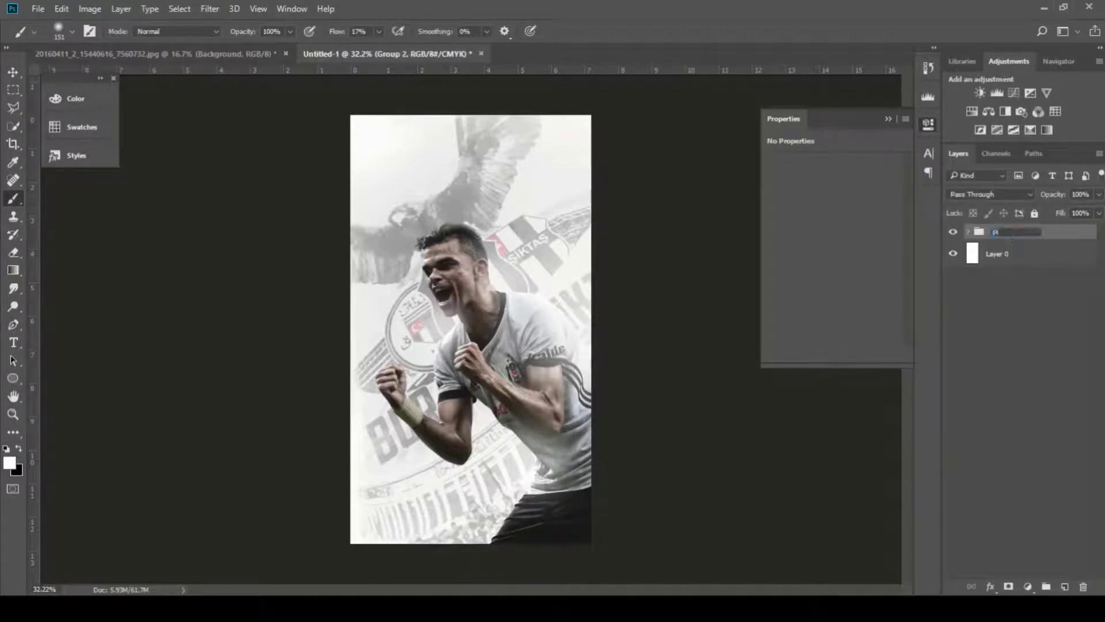
key("Return")
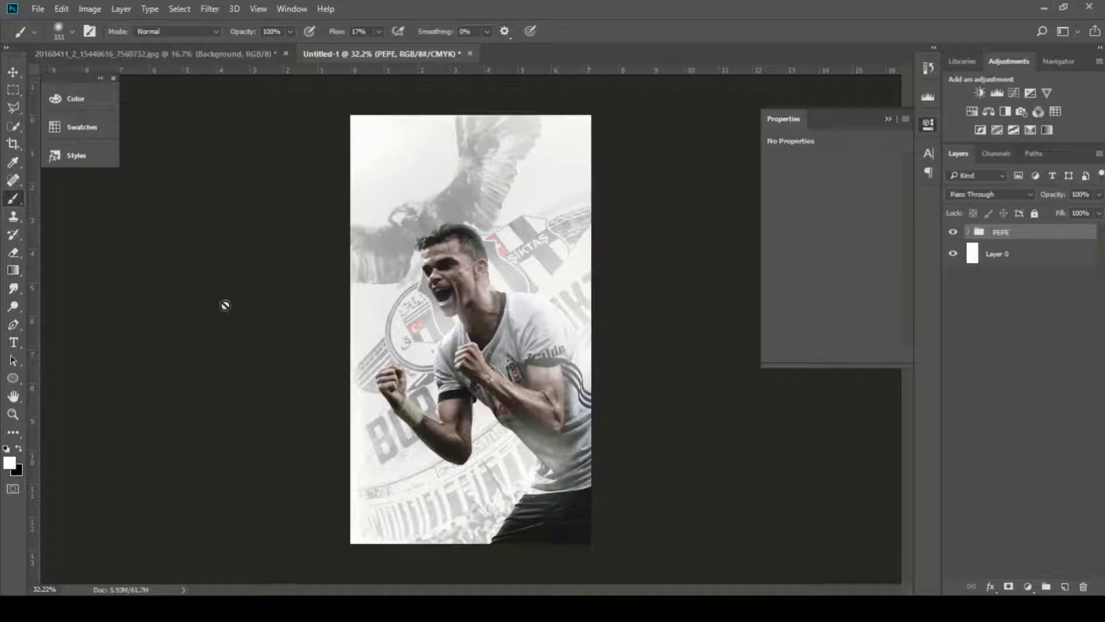
Step: Add the title PEPE in American Captain at 140.38 pt and place it above the player's head
left_click(13, 343)
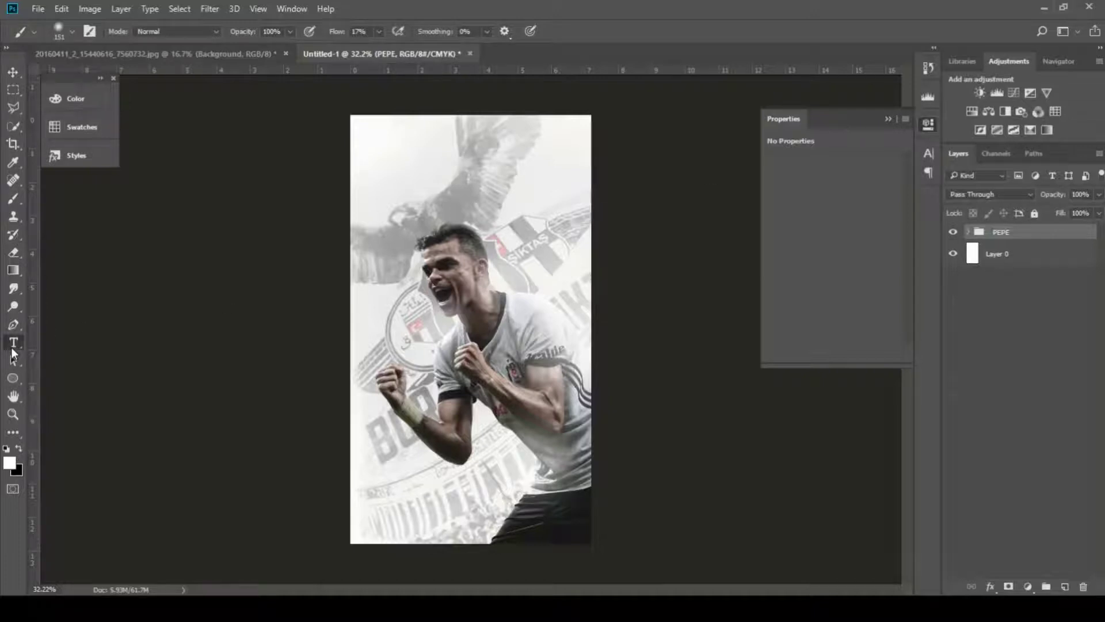
left_click(441, 176)
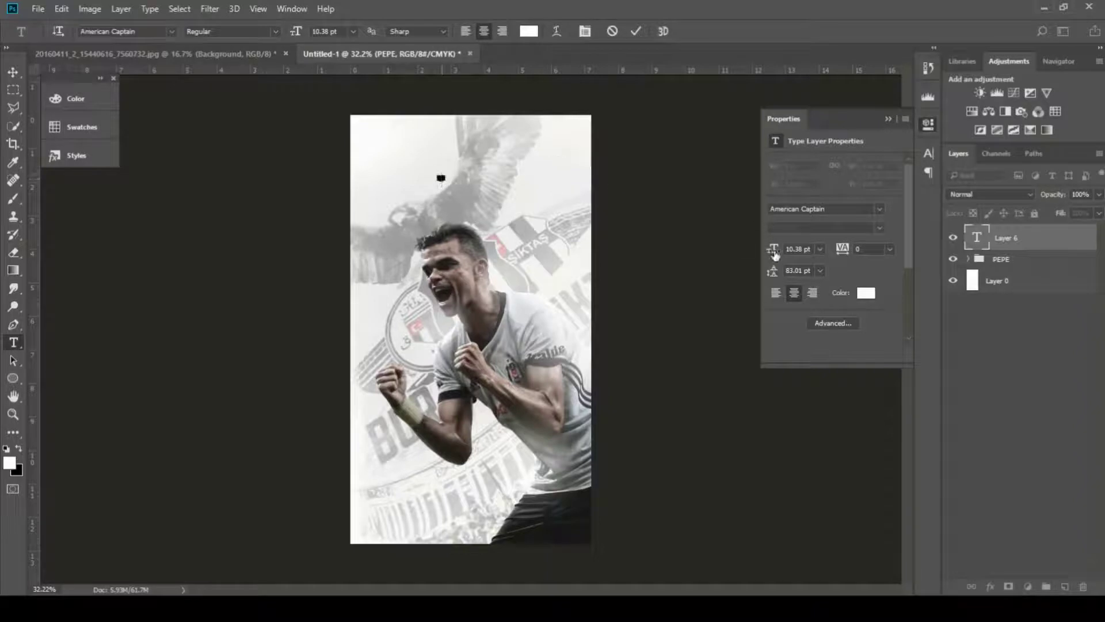
left_click_drag(775, 254, 837, 275)
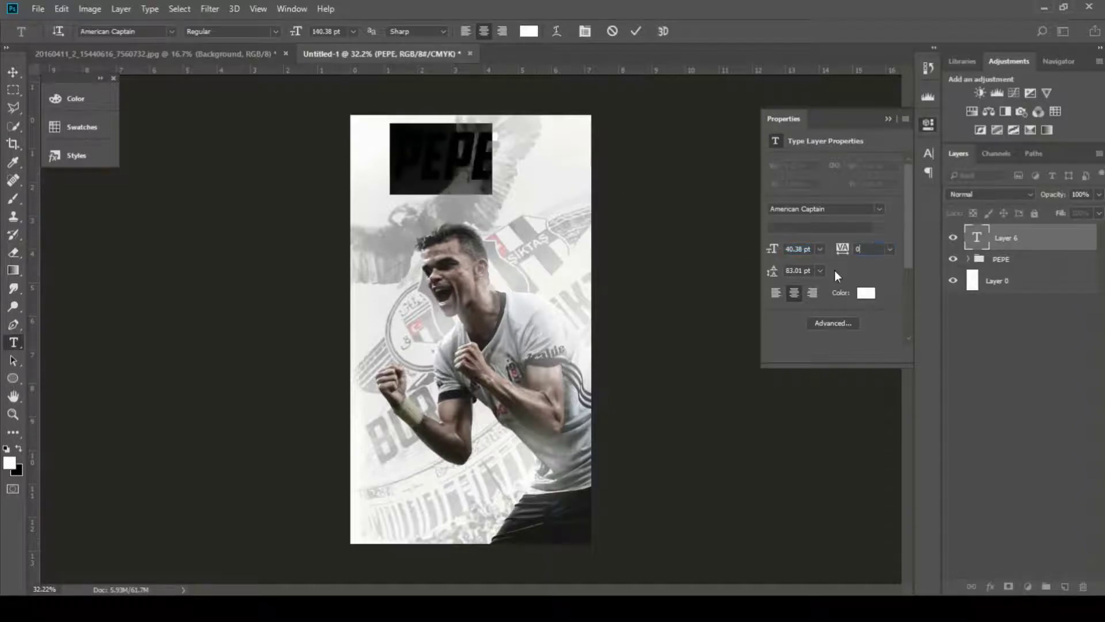
left_click(813, 325)
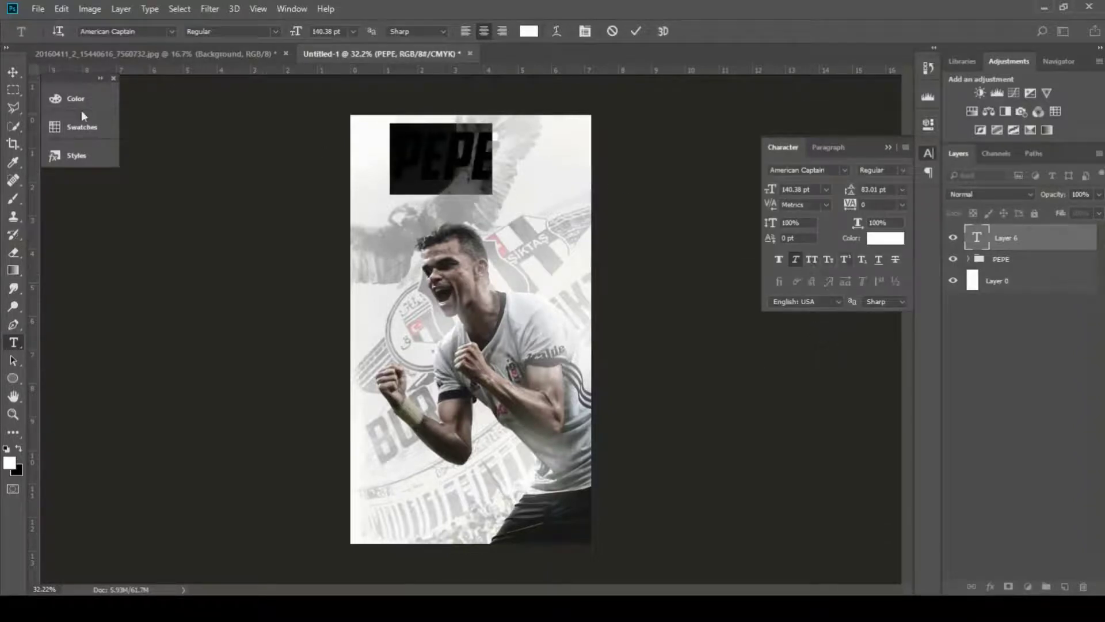
left_click(13, 72)
left_click_drag(455, 168, 489, 183)
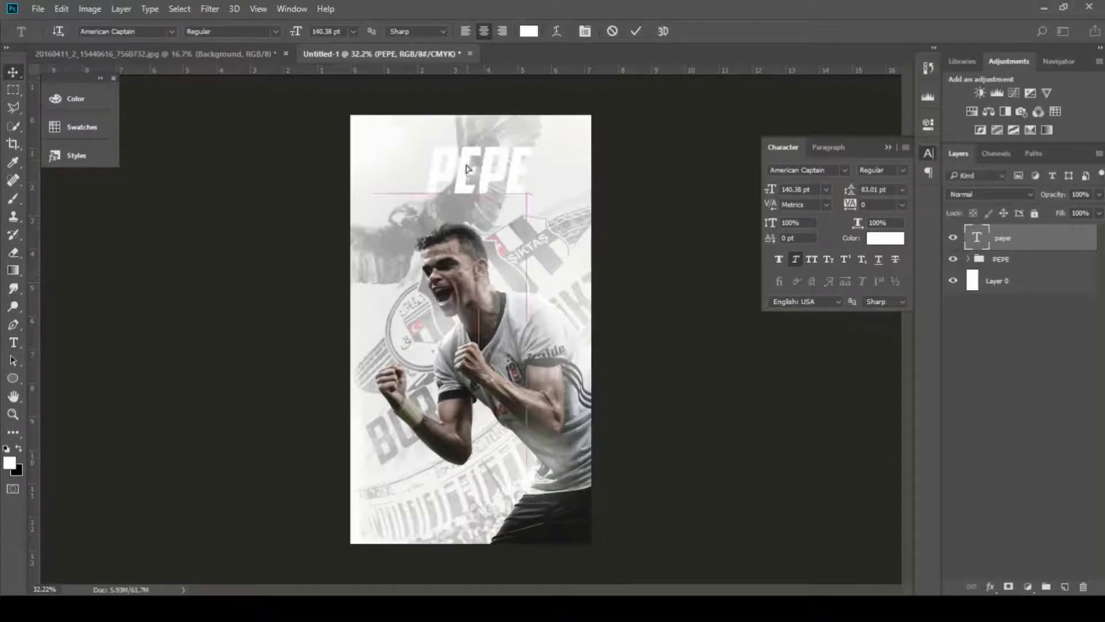
Step: Recolor the PEPE title dark grey (#434343) and shift it slightly toward the poster's right edge
left_click(883, 240)
type("434343")
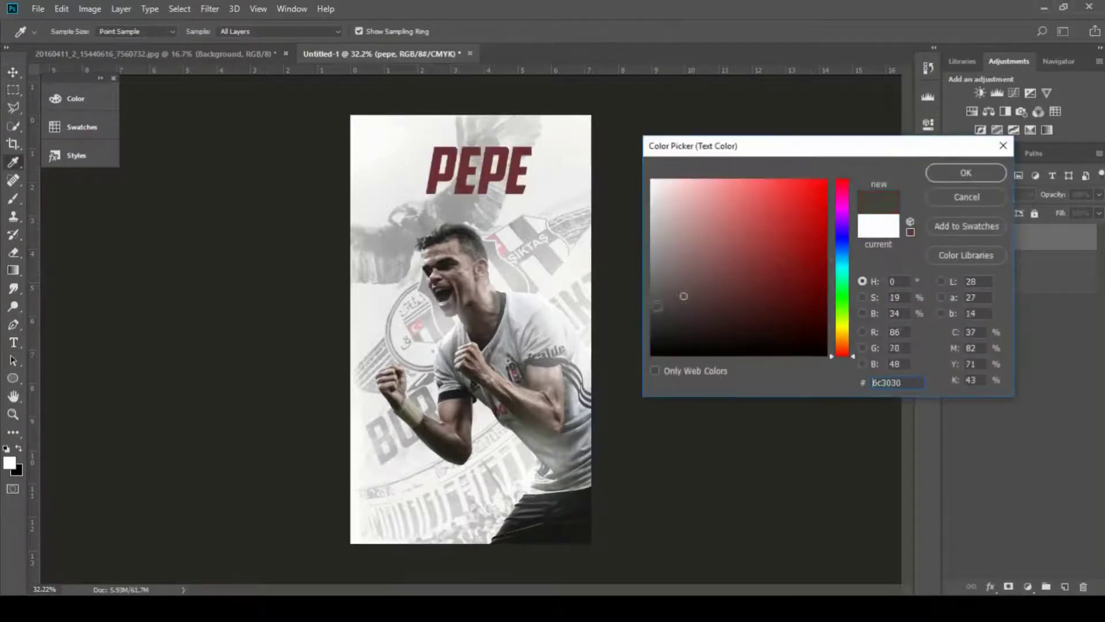
left_click(963, 173)
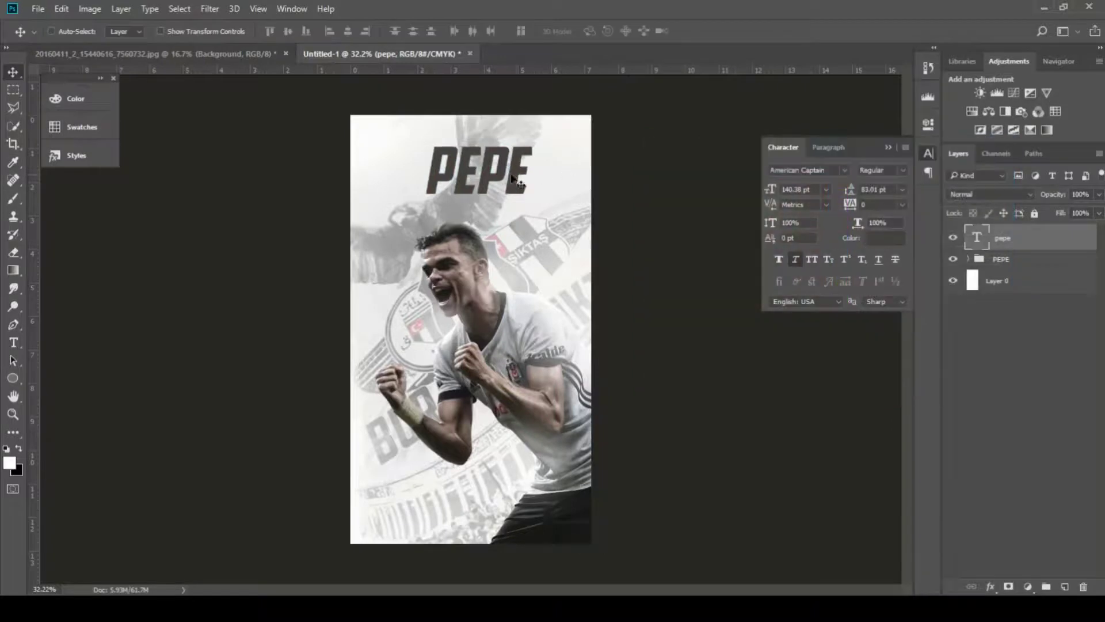
mouse_move(526, 176)
left_mouse_down()
mouse_move(477, 174)
mouse_move(550, 164)
mouse_move(544, 174)
left_mouse_up()
Step: Draw a thin rectangle shape about 458 by 14 px from the poster's left edge to the title's first letter
scroll(544, 174, "up", 3)
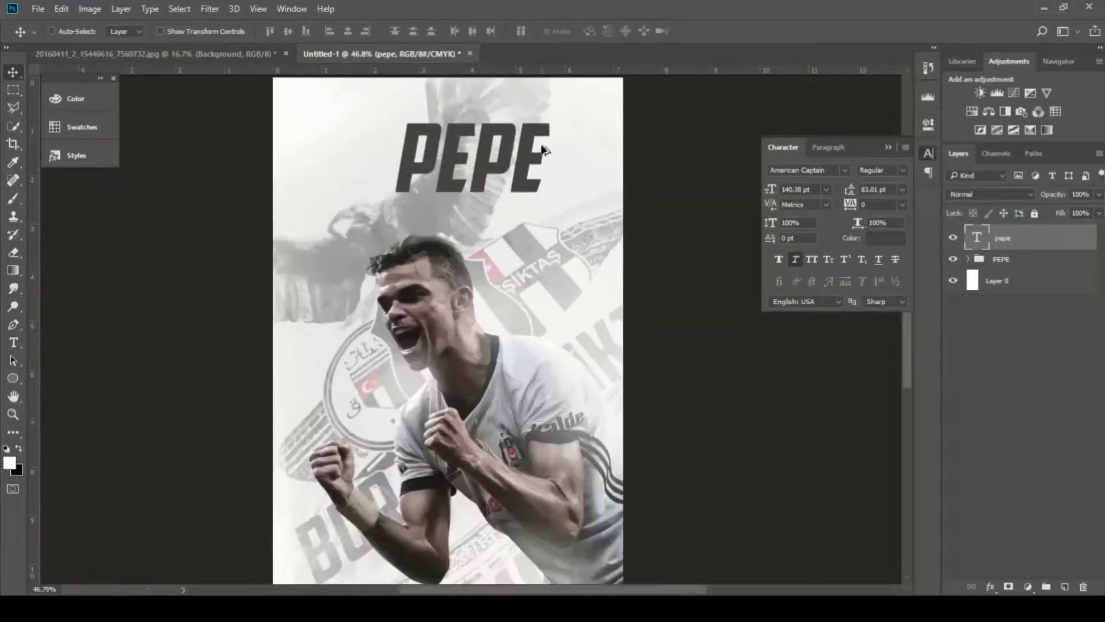
left_click(16, 380)
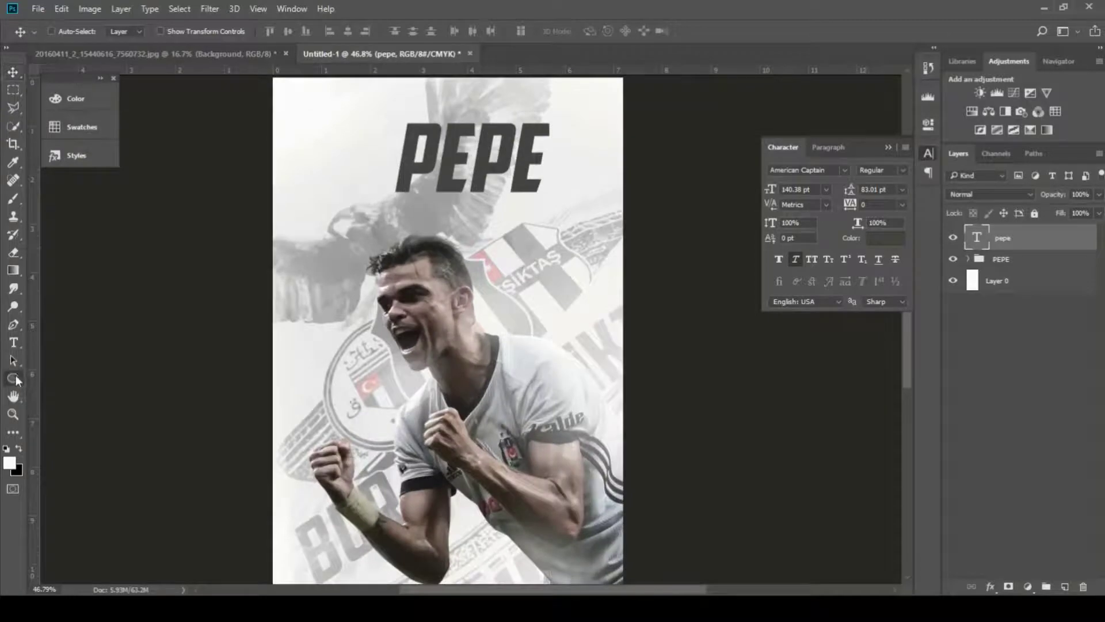
left_click(19, 382, "alt")
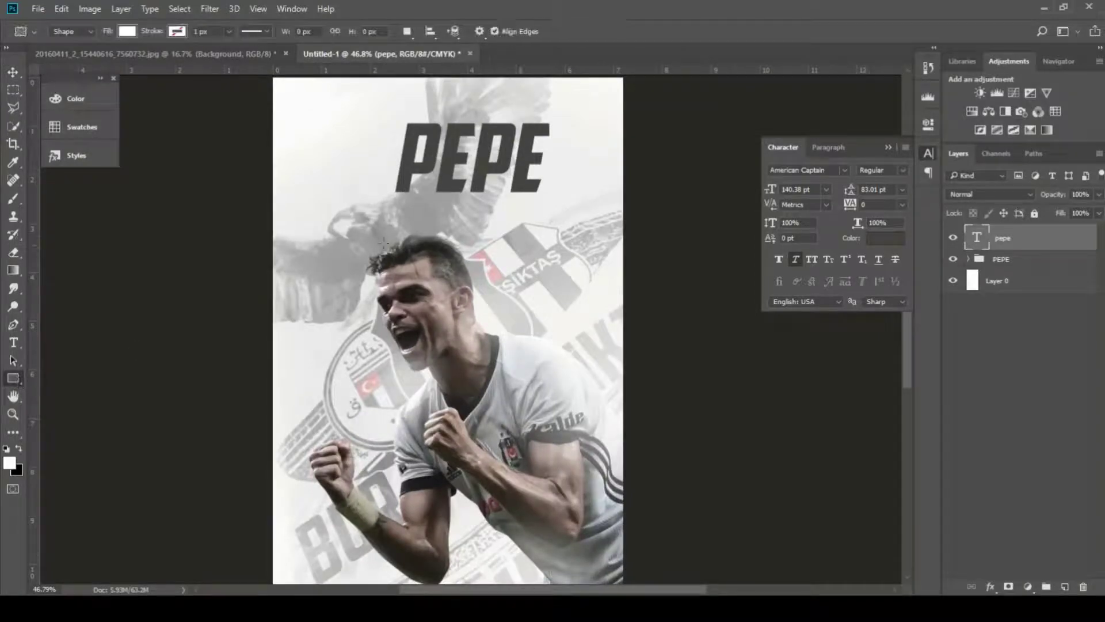
left_click_drag(262, 194, 409, 198)
scroll(308, 174, "up", 3)
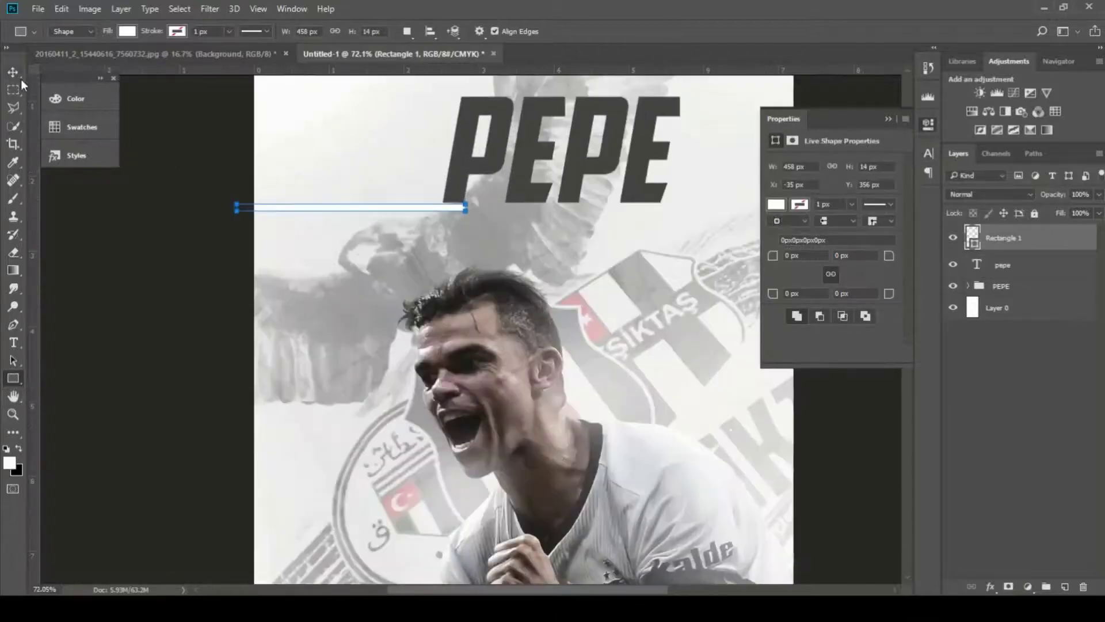
Step: Fill the thin rectangle with the dark grey sampled from the PEPE lettering
left_click(12, 72)
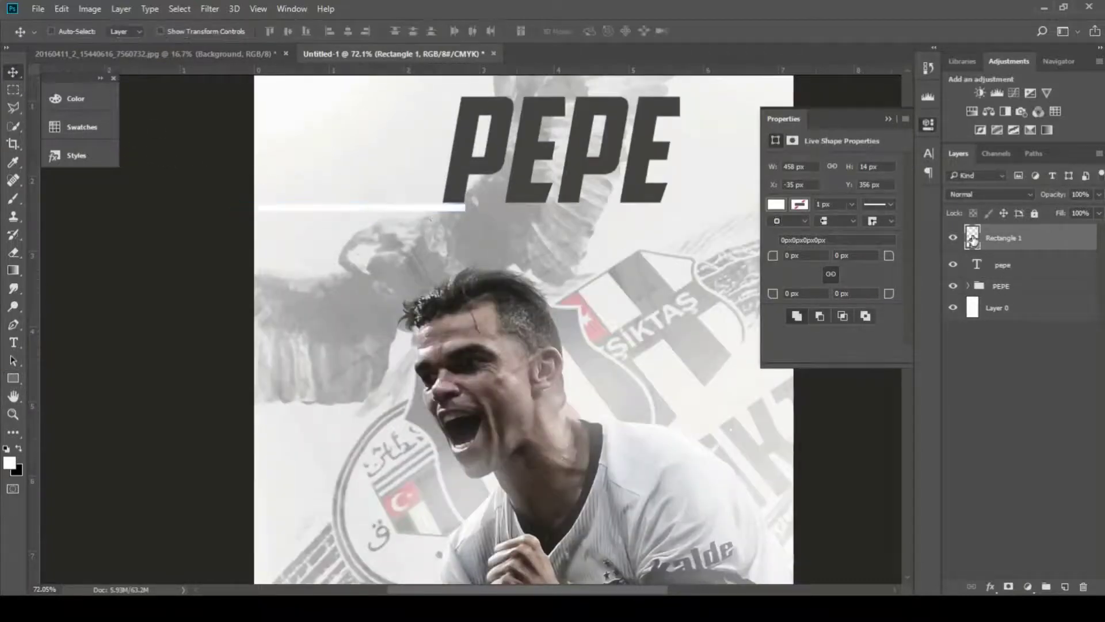
double_click(973, 236)
left_click(650, 115)
left_click(964, 173)
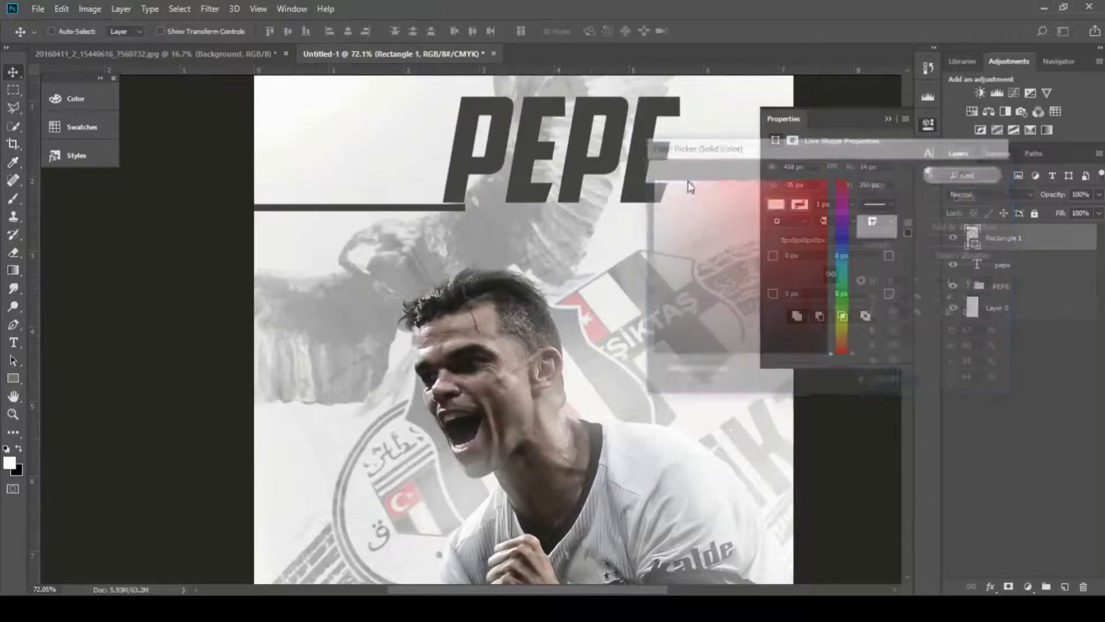
Step: Move and nudge the dark bar so it meets the foot of the title's first letter just above the baseline
left_click_drag(477, 214, 473, 203)
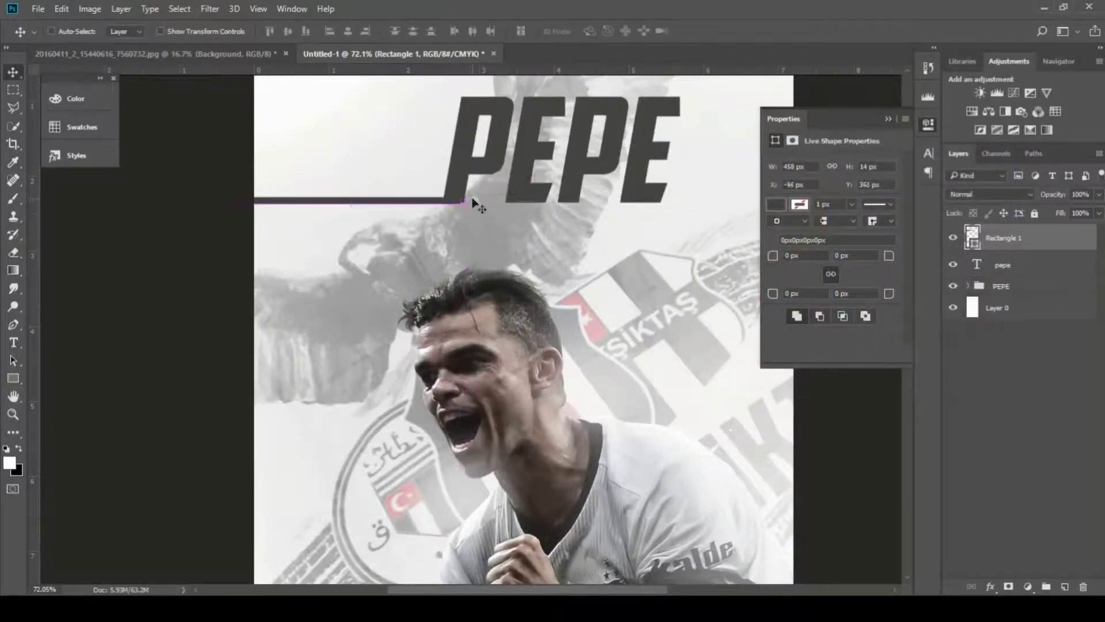
key("Up")
key("Up")
key("Up")
key("Up")
key("Up")
key("Up")
key("Up")
key("Up")
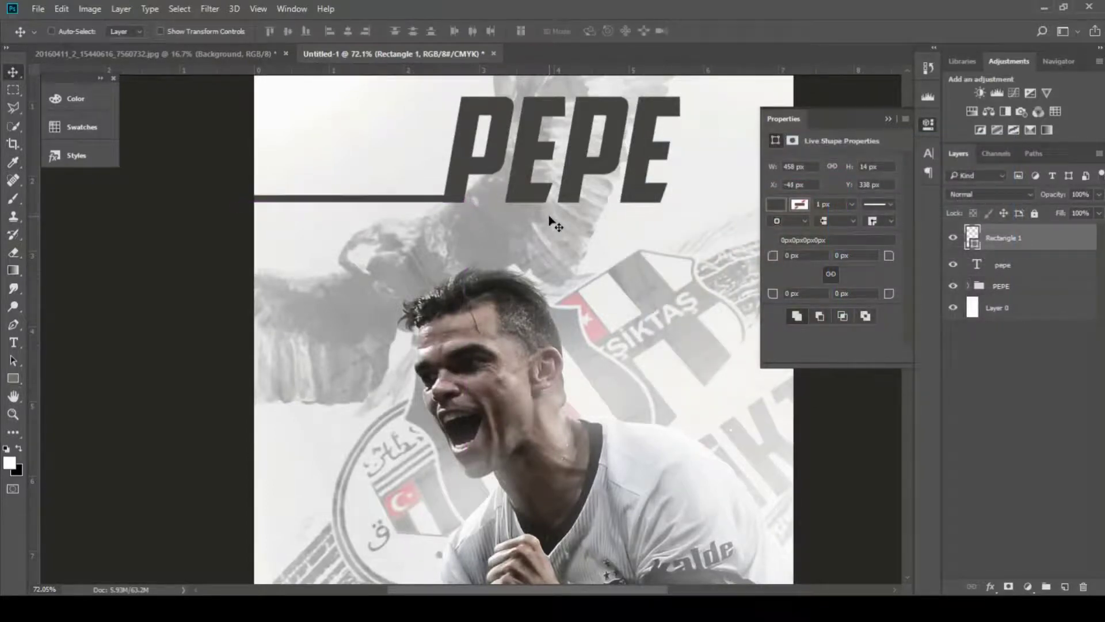
key("Down")
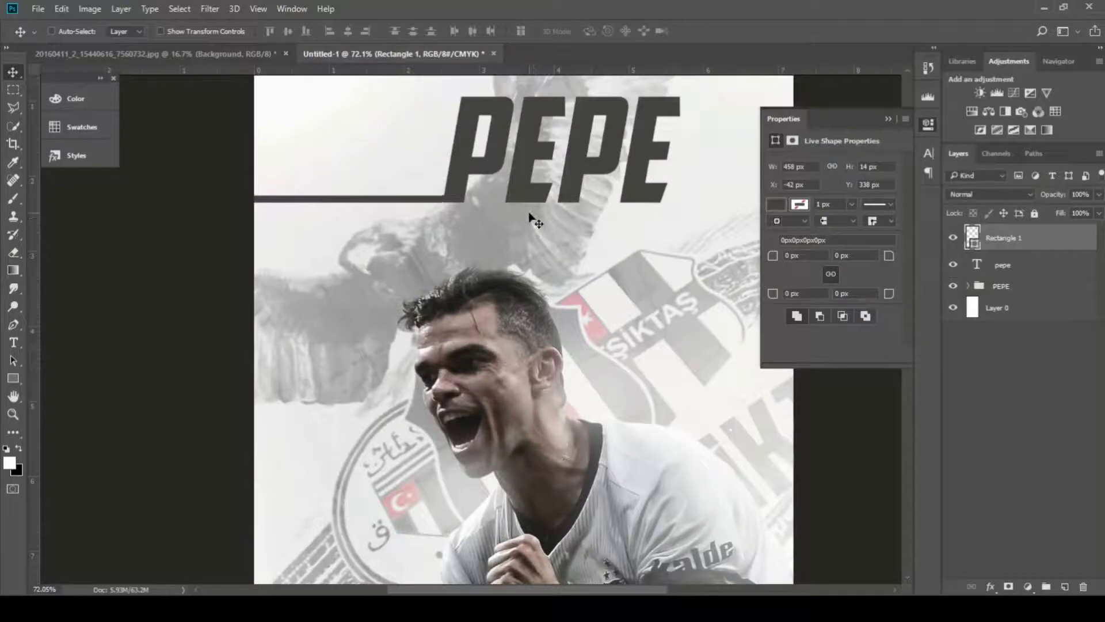
Step: Duplicate the dark bar and align the copy with the poster's left edge and the upper edge of the PEPE title
scroll(529, 226, "down", 3)
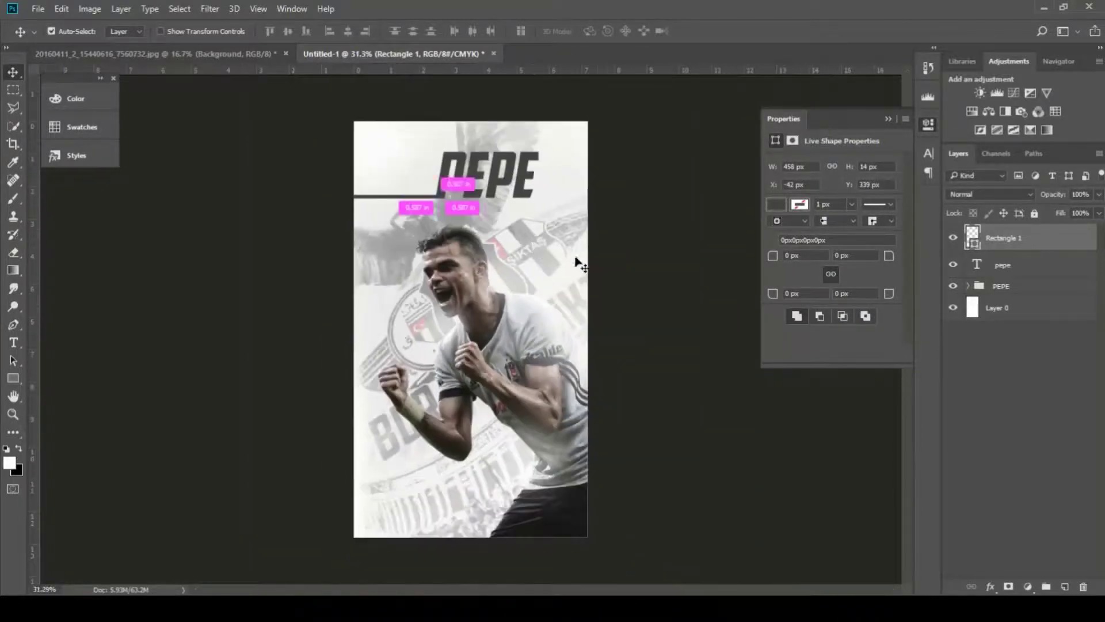
key("ctrl+j")
left_click_drag(544, 183, 618, 169)
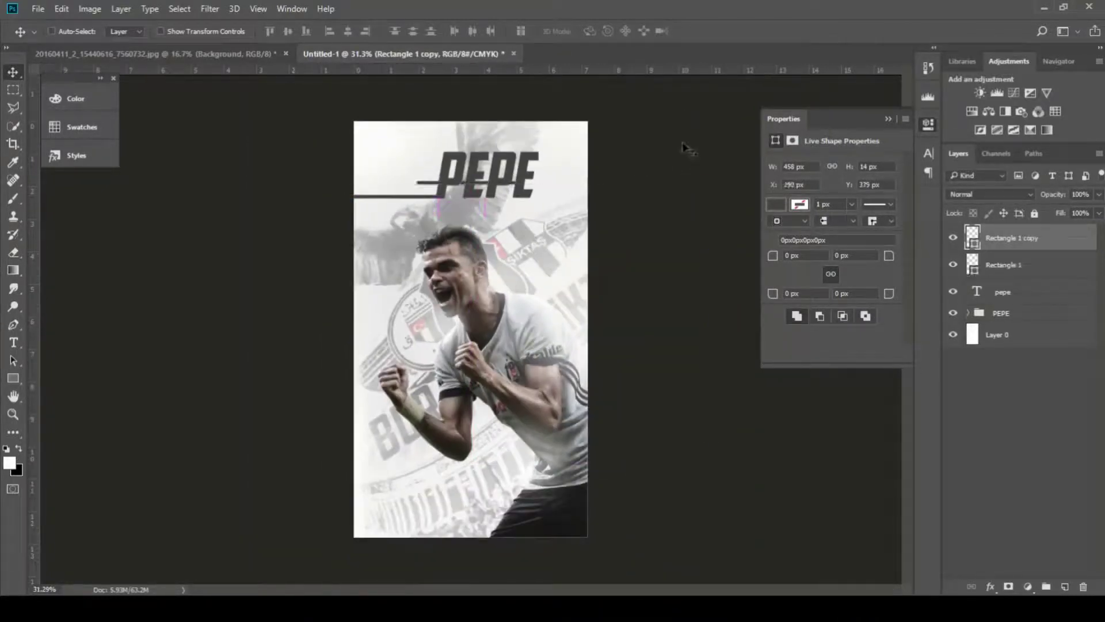
mouse_move(420, 171)
left_mouse_down()
mouse_move(407, 178)
mouse_move(413, 158)
left_mouse_up()
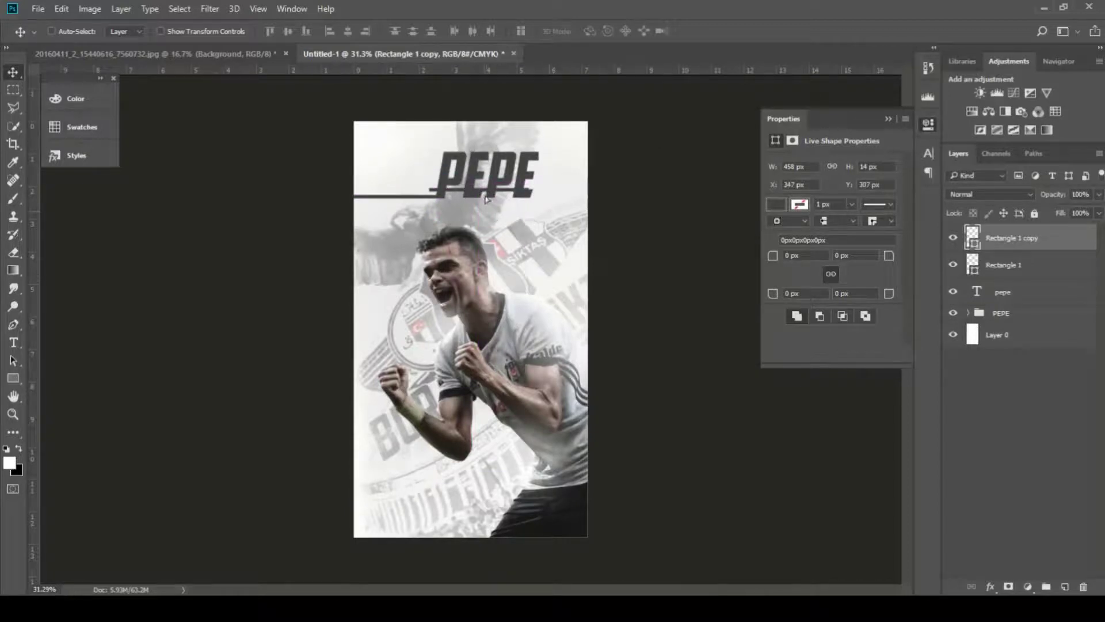
left_click_drag(485, 199, 396, 163)
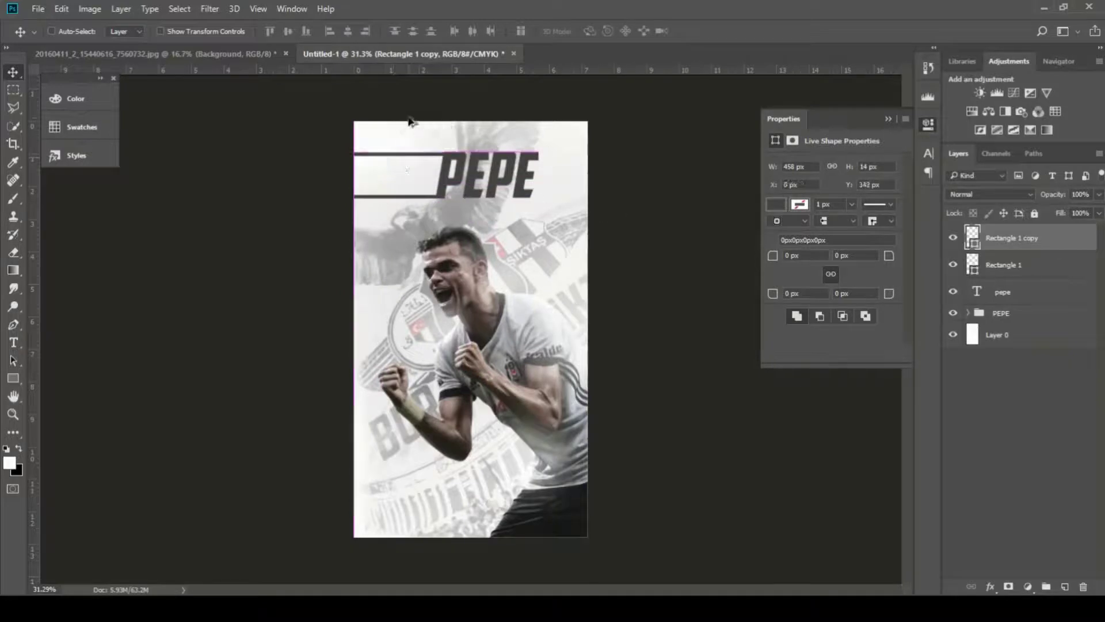
scroll(410, 121, "up", 5)
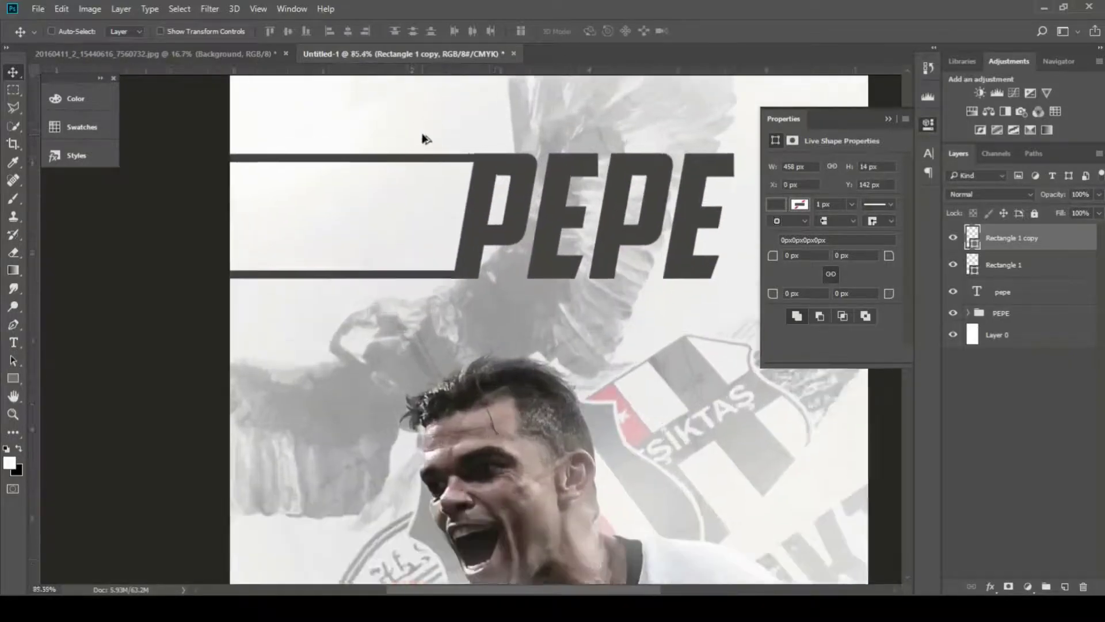
scroll(423, 138, "up", 2)
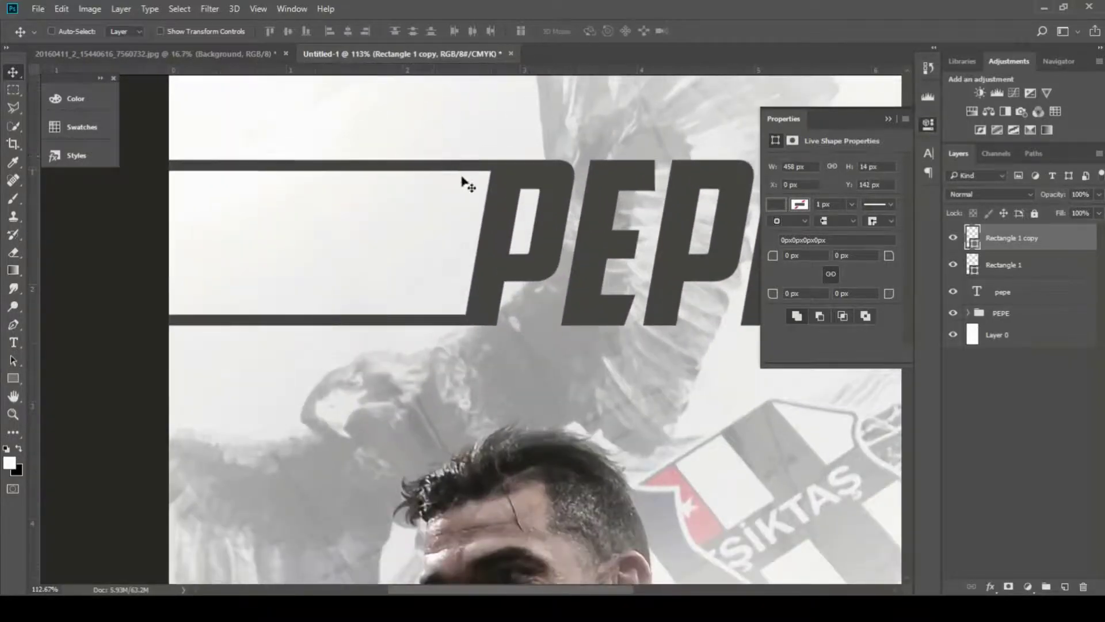
Step: Group the PEPE title together with its two bars
scroll(473, 193, "down", 5)
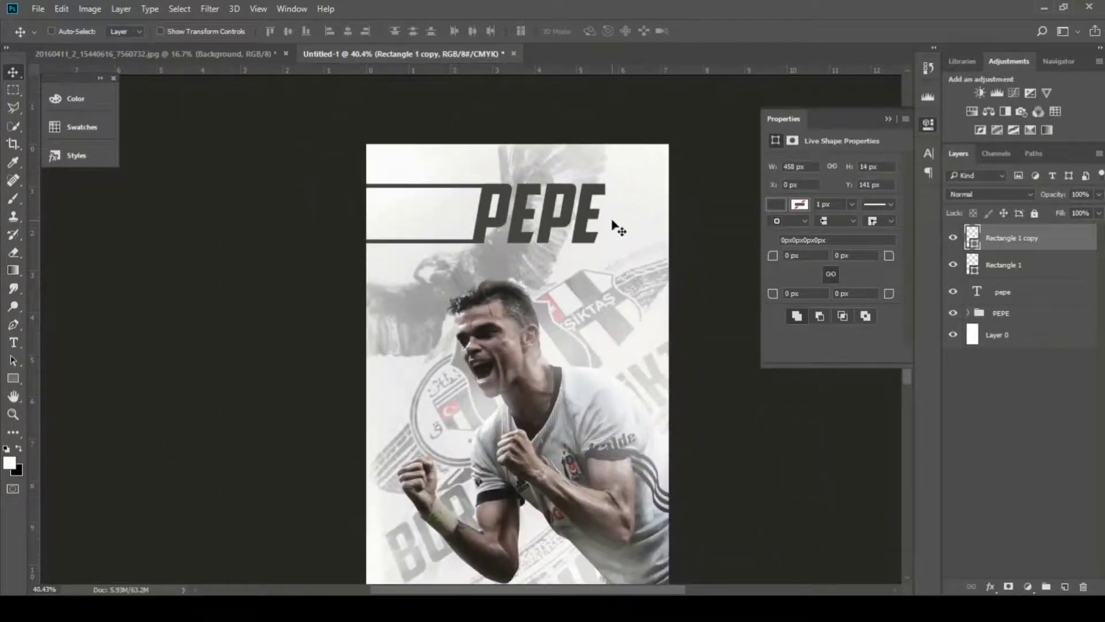
scroll(572, 233, "down", 1)
scroll(574, 232, "down", 1)
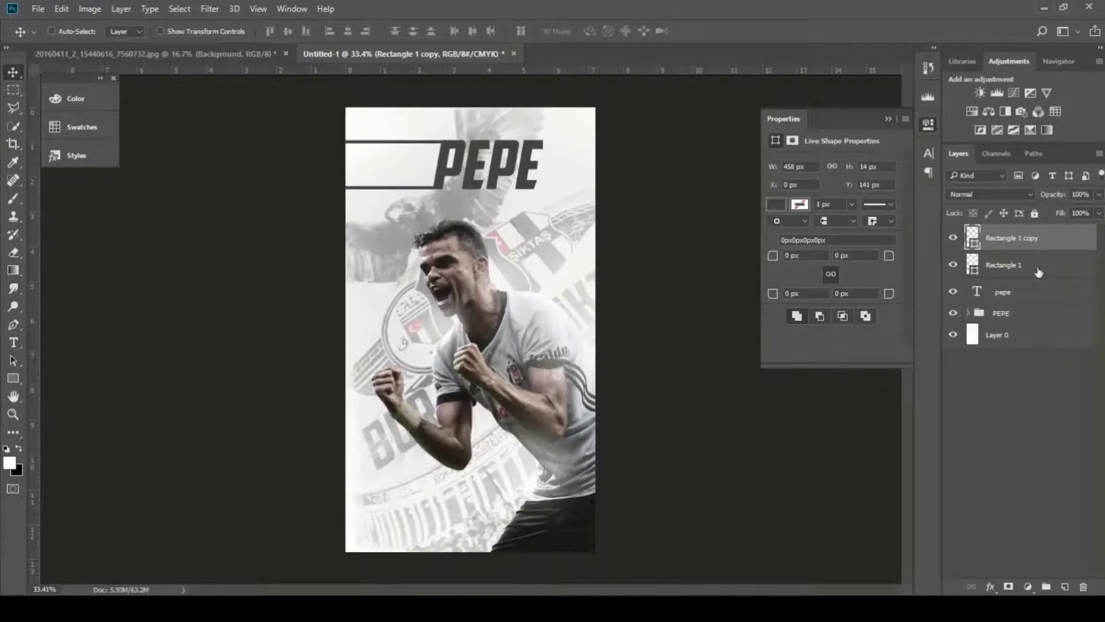
left_click(1019, 271, "shift")
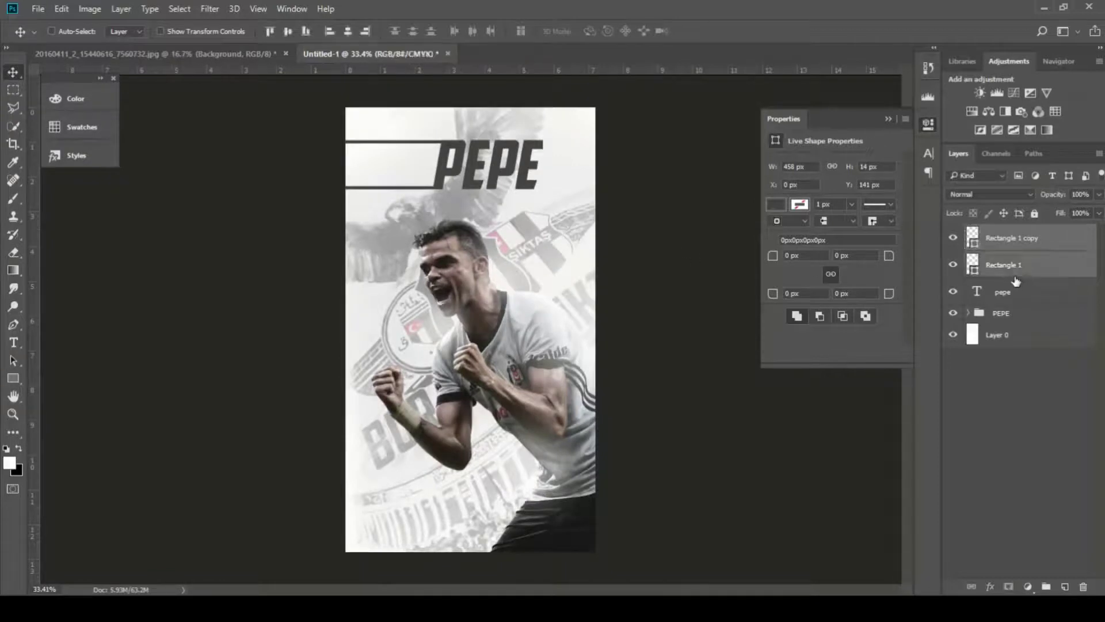
left_click(1015, 292, "shift")
key("ctrl+g")
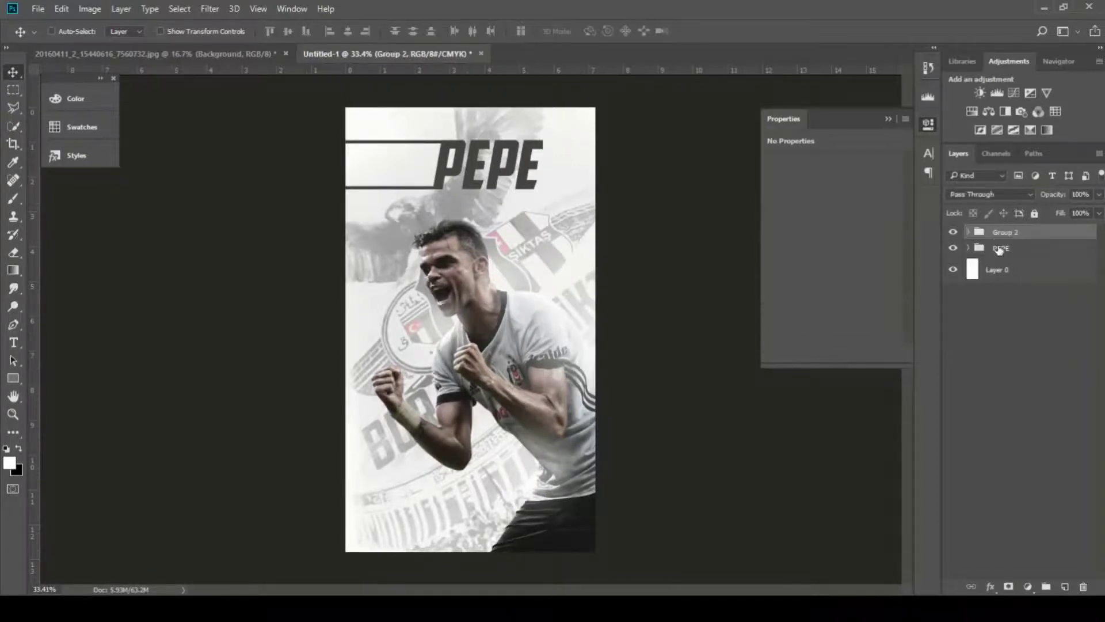
right_click(998, 233)
left_click(795, 327)
left_click(1063, 586)
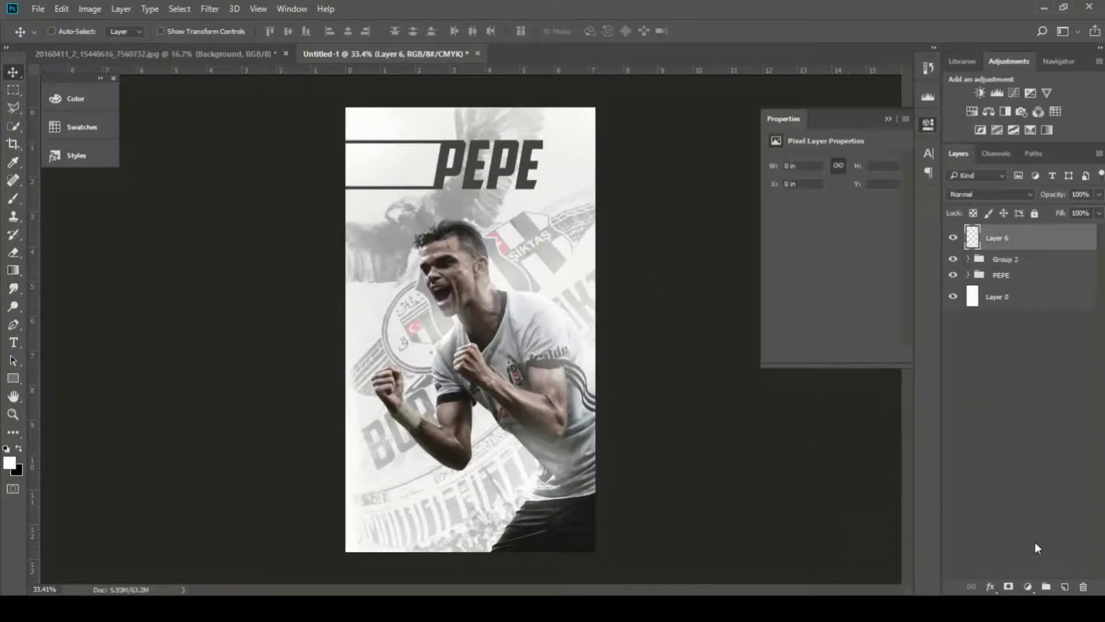
key("ctrl+z")
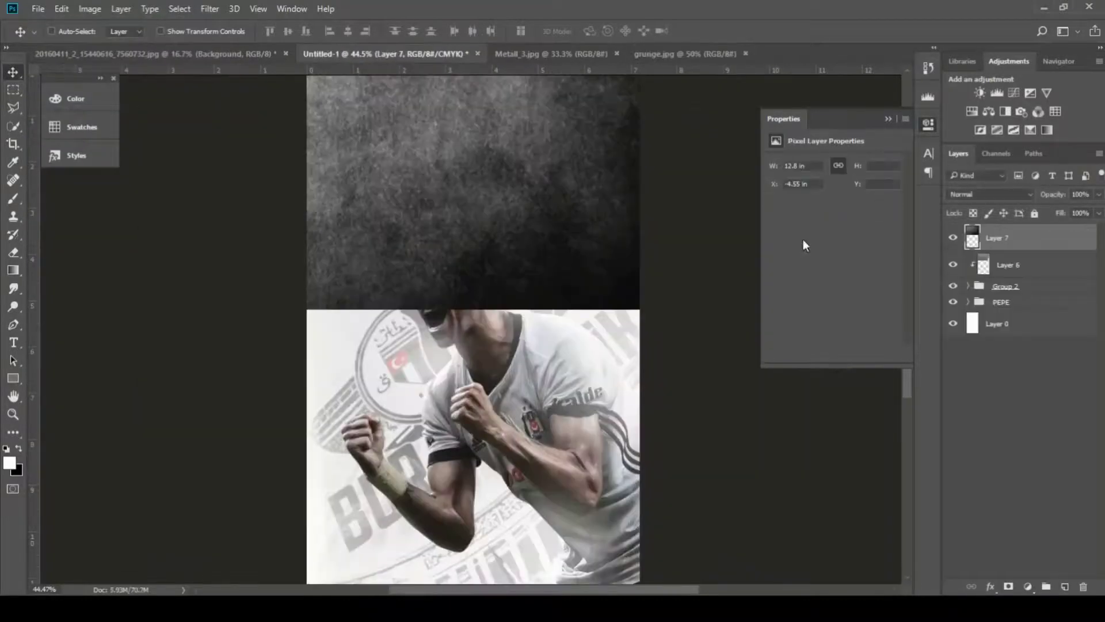
Step: Clip the dark grunge texture to the title group and blend it with Lighter Color at 60% opacity
left_click(992, 259, "alt")
left_click(980, 195)
left_click(973, 262)
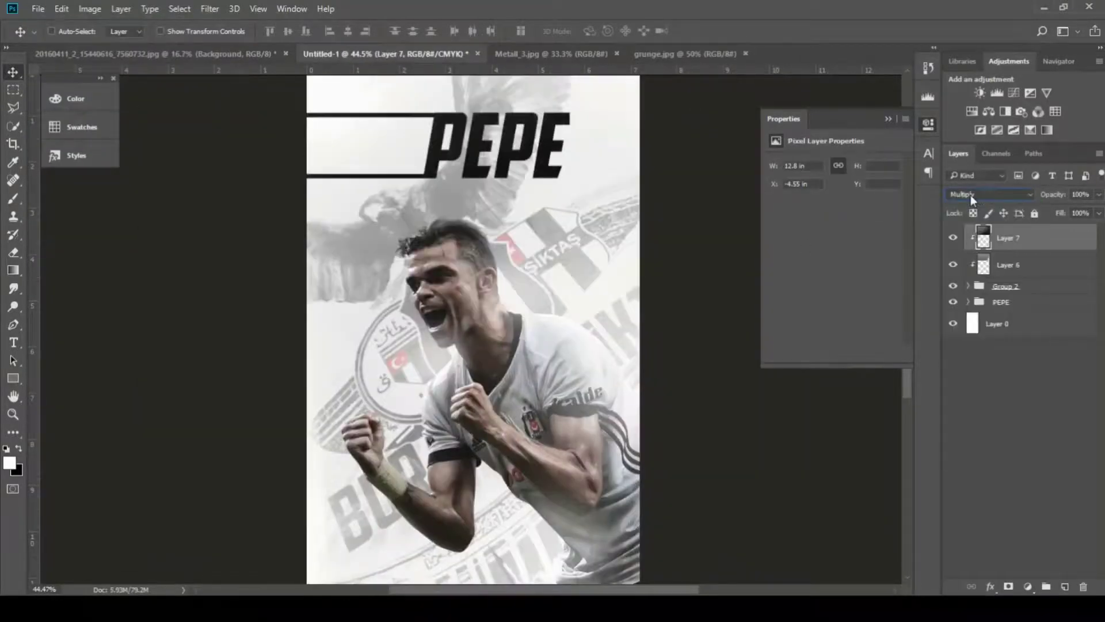
scroll(969, 194, "down", 3)
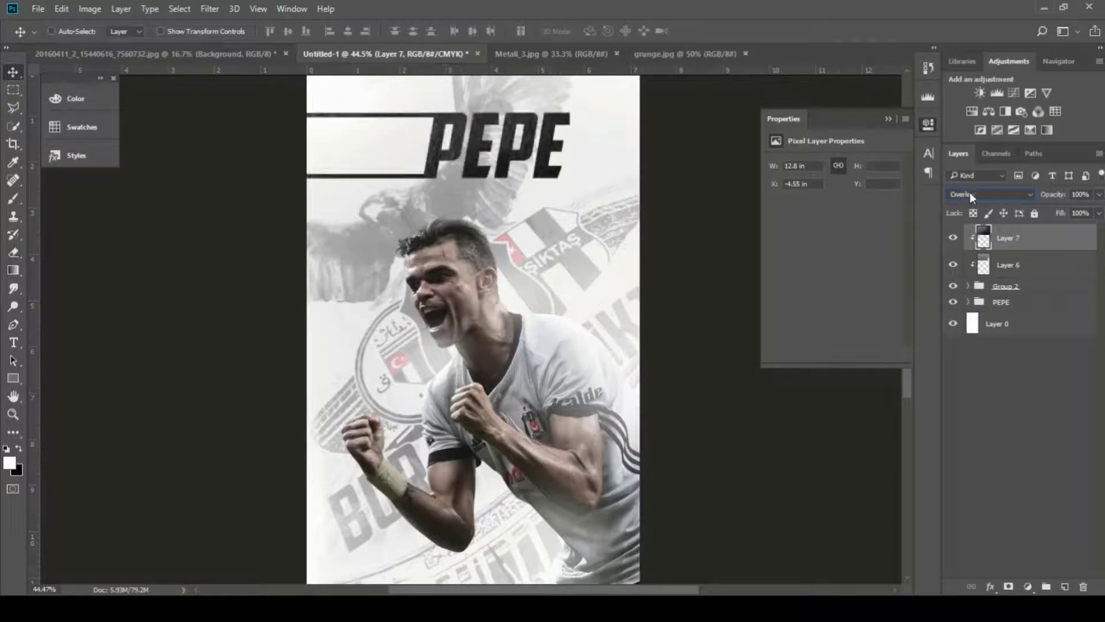
key("ctrl+minus")
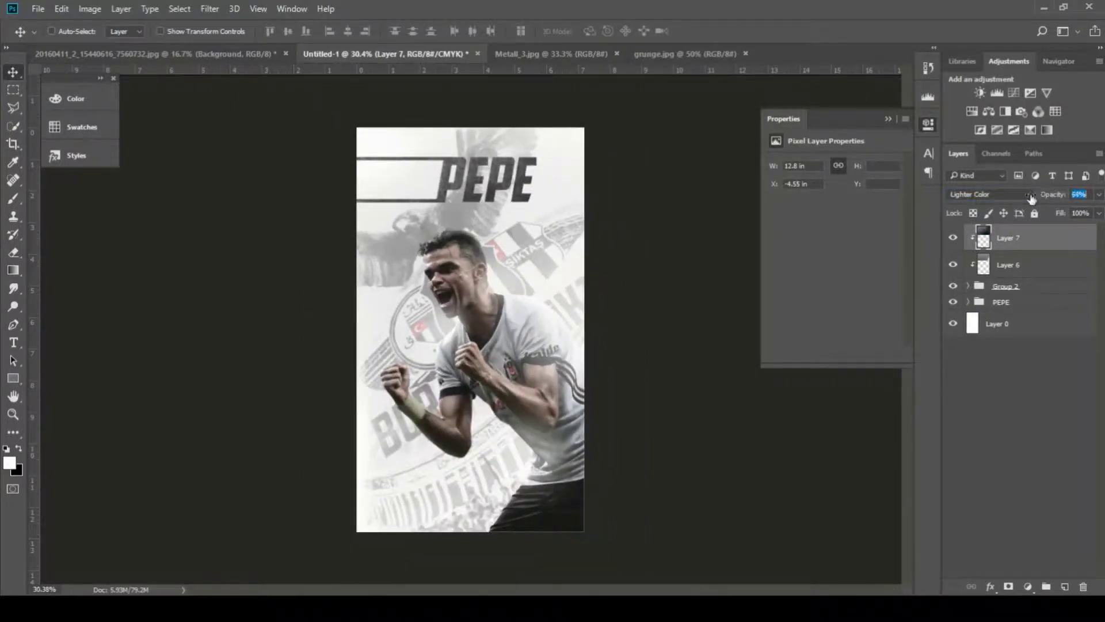
Step: Group the title with its clipped textures and scale the new group down to 74.61%
left_click(1023, 286, "shift")
key("ctrl+g")
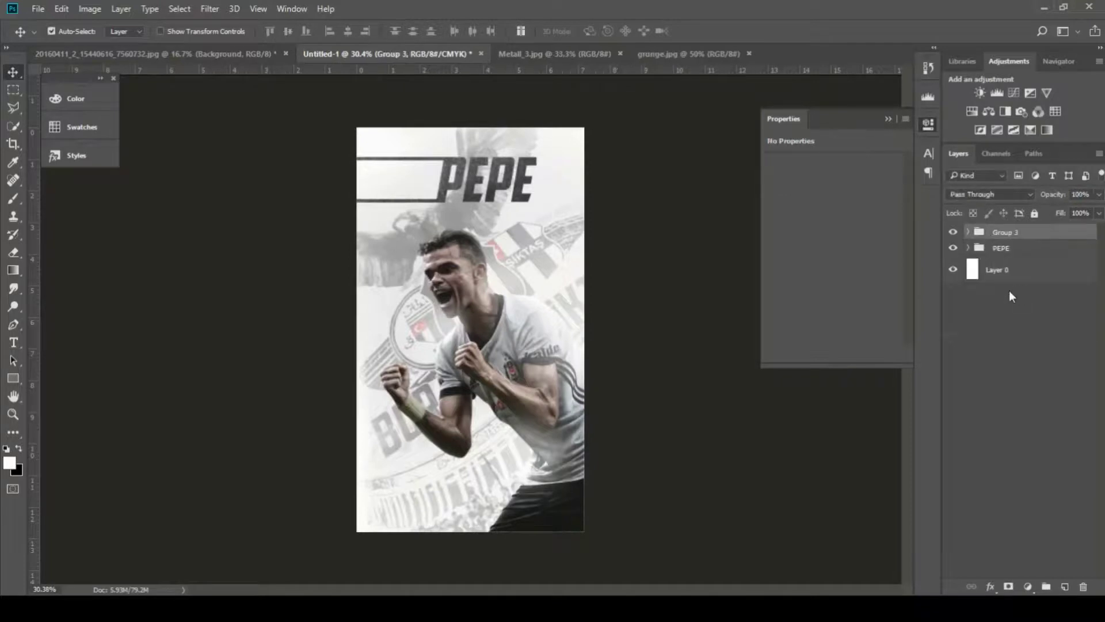
key("ctrl+t")
left_click_drag(619, 291, 518, 223)
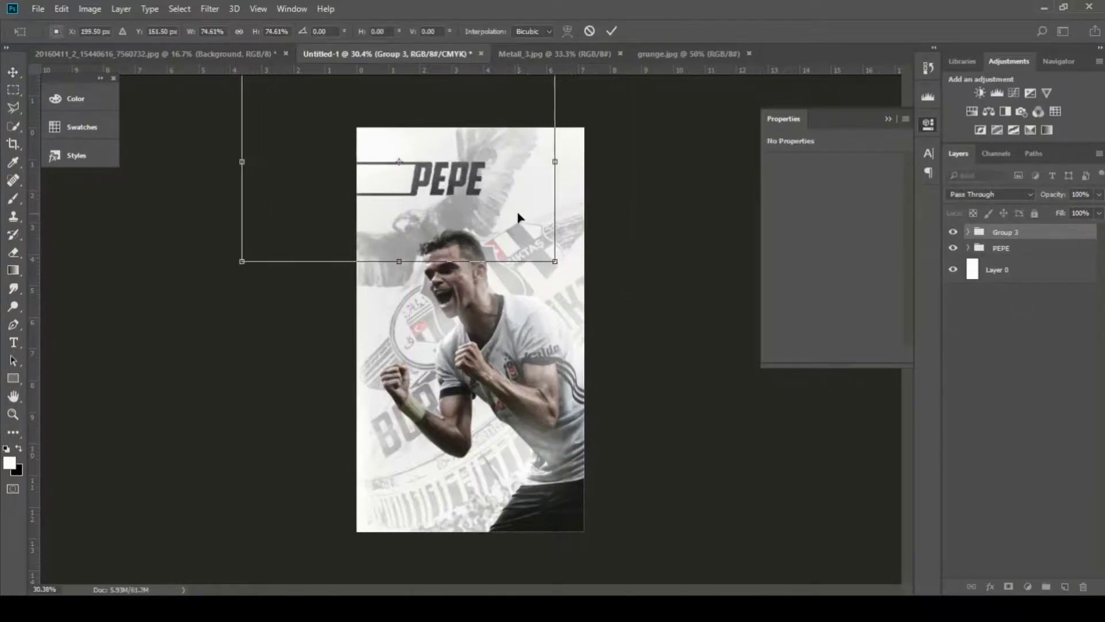
key("Return")
Step: Move the PEPE title group to the lower-left corner of the poster, with the bars starting at its left edge
left_click_drag(482, 189, 482, 508)
scroll(444, 522, "up", 3)
scroll(447, 481, "down", 2)
left_click_drag(442, 459, 576, 137)
left_click_drag(572, 125, 534, 73)
left_click_drag(500, 132, 460, 535)
scroll(455, 530, "up", 2)
left_click_drag(386, 557, 455, 396)
scroll(452, 400, "up", 4)
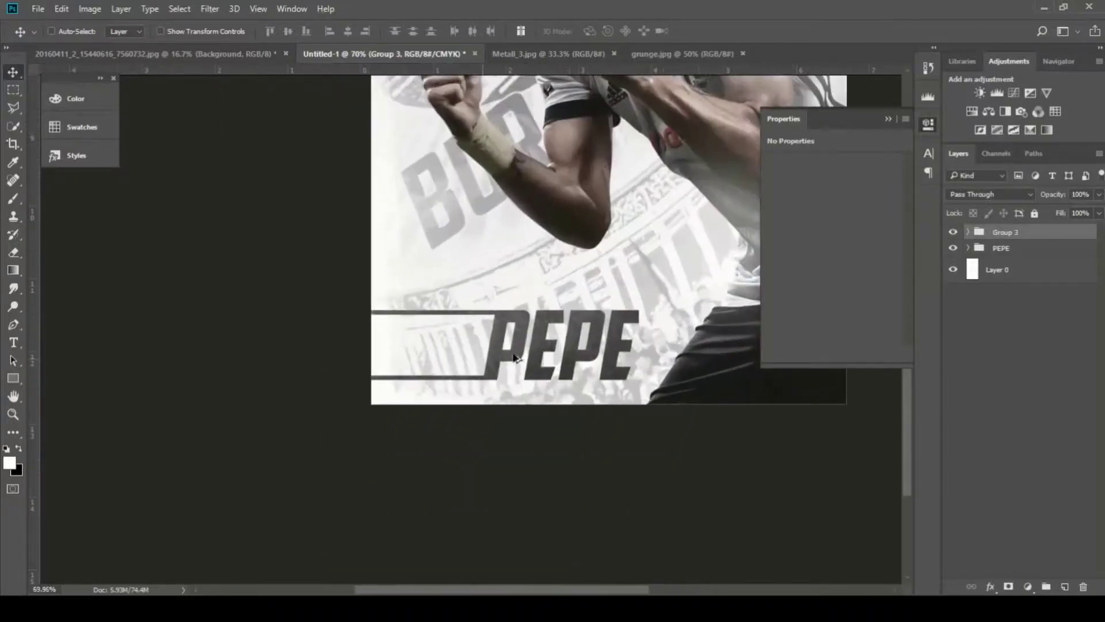
Step: Add a 5 in American Captain inside the title group and place it over the bars just before PEPE
key("t")
left_click(967, 232)
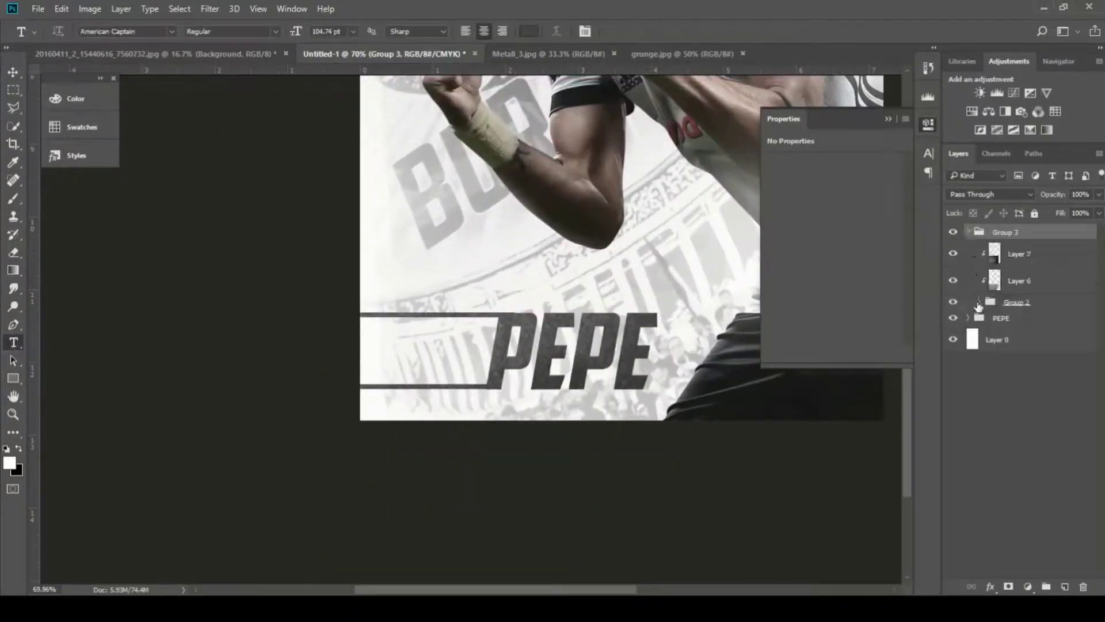
left_click(980, 302)
left_click(1030, 325)
left_click(437, 364)
type("5")
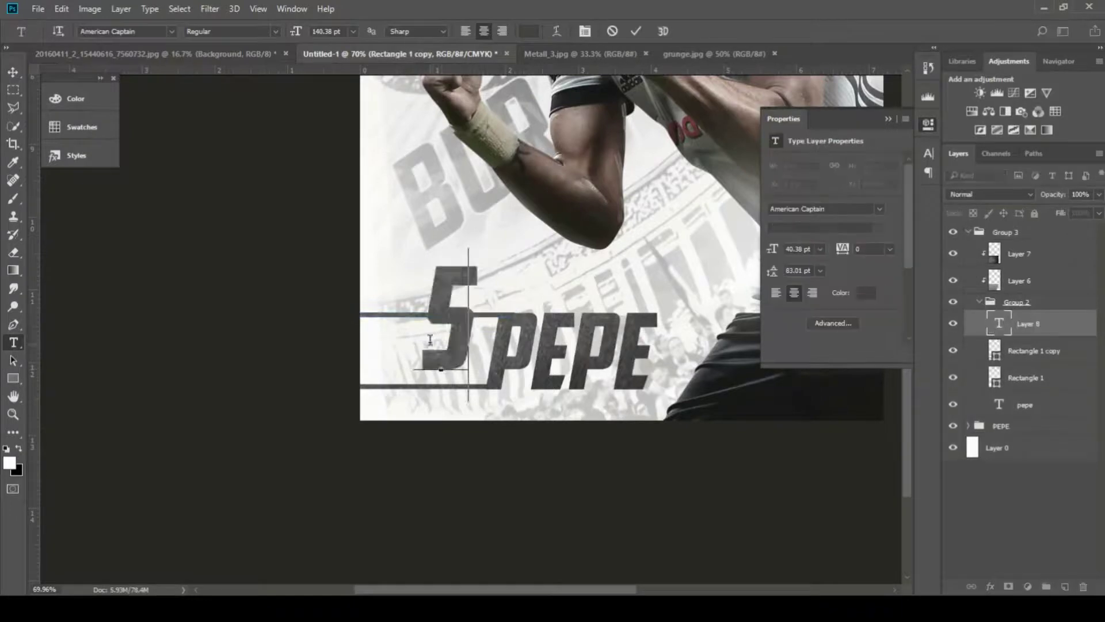
left_click(12, 72)
left_click_drag(430, 275, 467, 330)
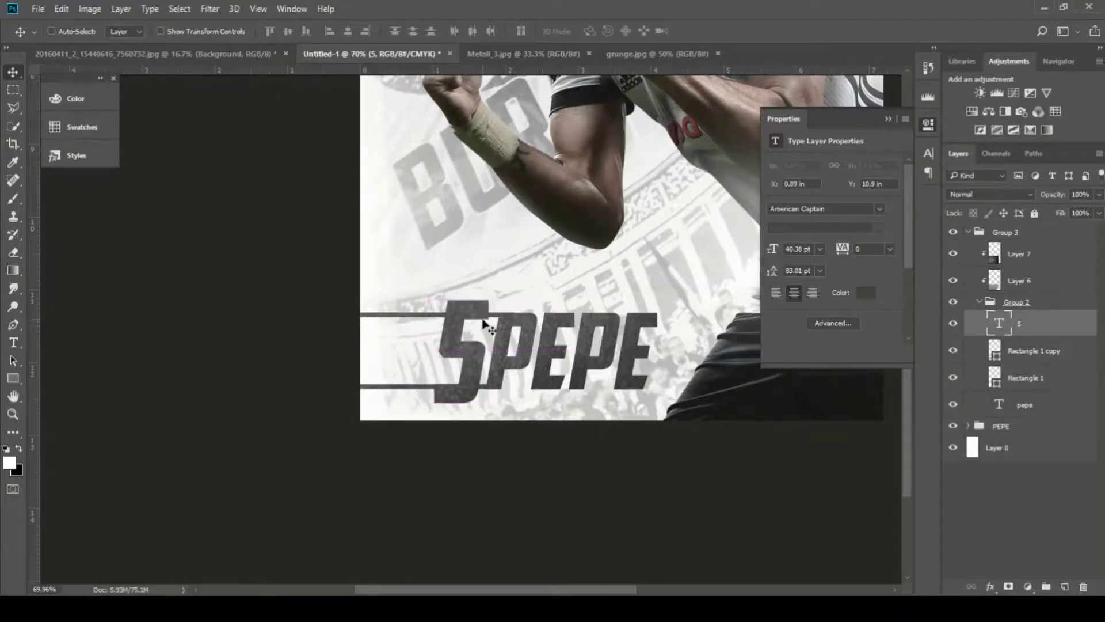
Step: Stretch the 5 vertically to 101.89% height and nudge it slightly downward over the bars
key("ctrl+t")
scroll(459, 283, "up", 5)
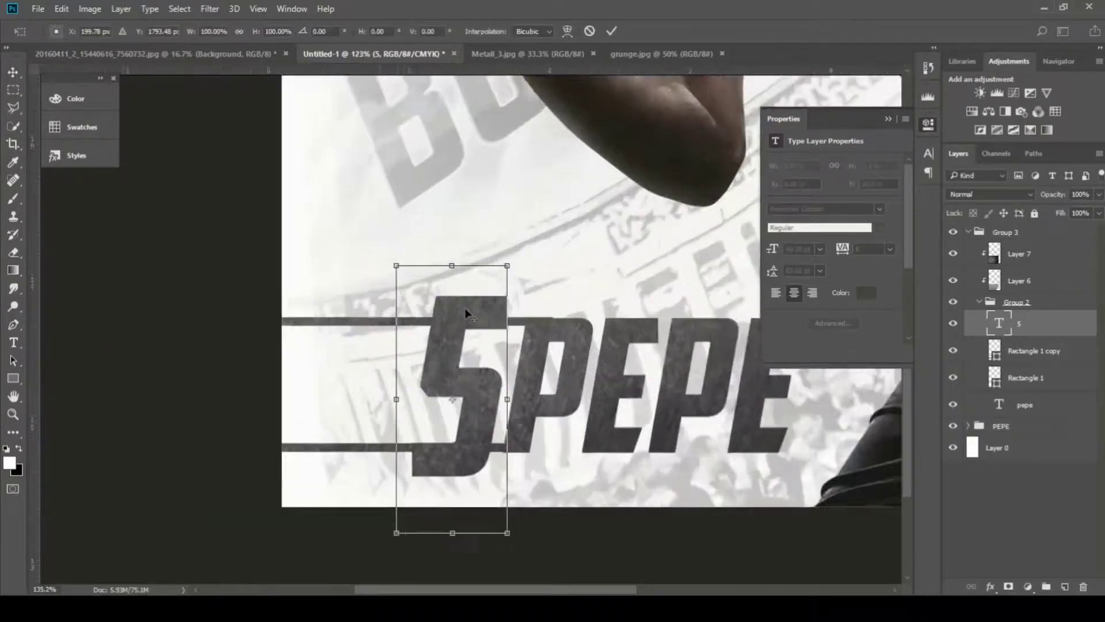
left_click_drag(437, 234, 438, 224)
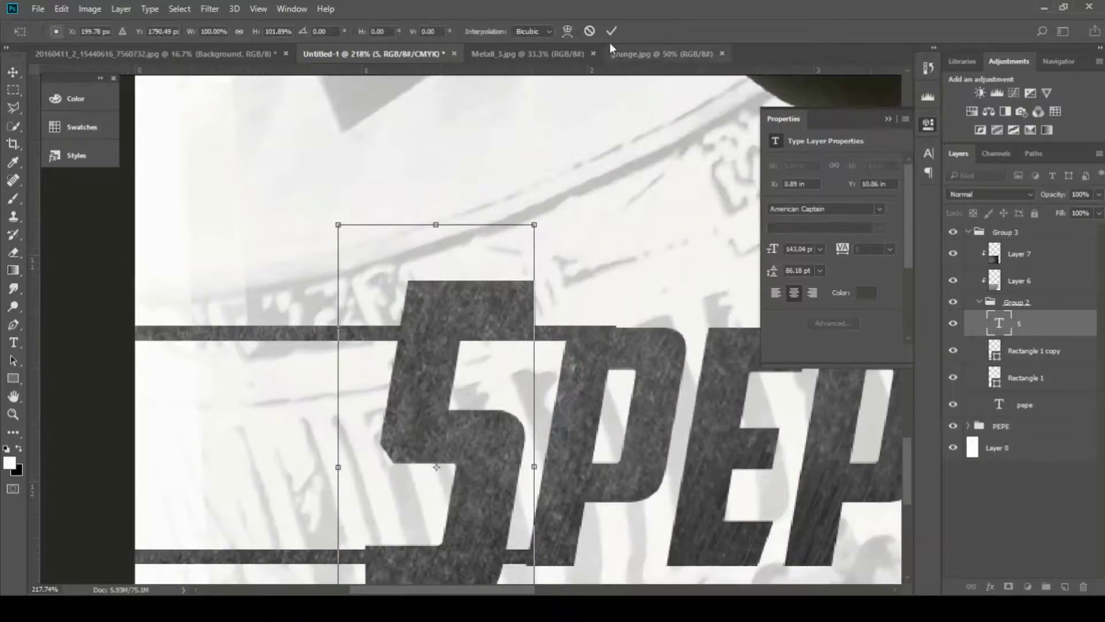
key("Return")
scroll(506, 371, "down", 1)
key("Down")
key("Down")
key("Down")
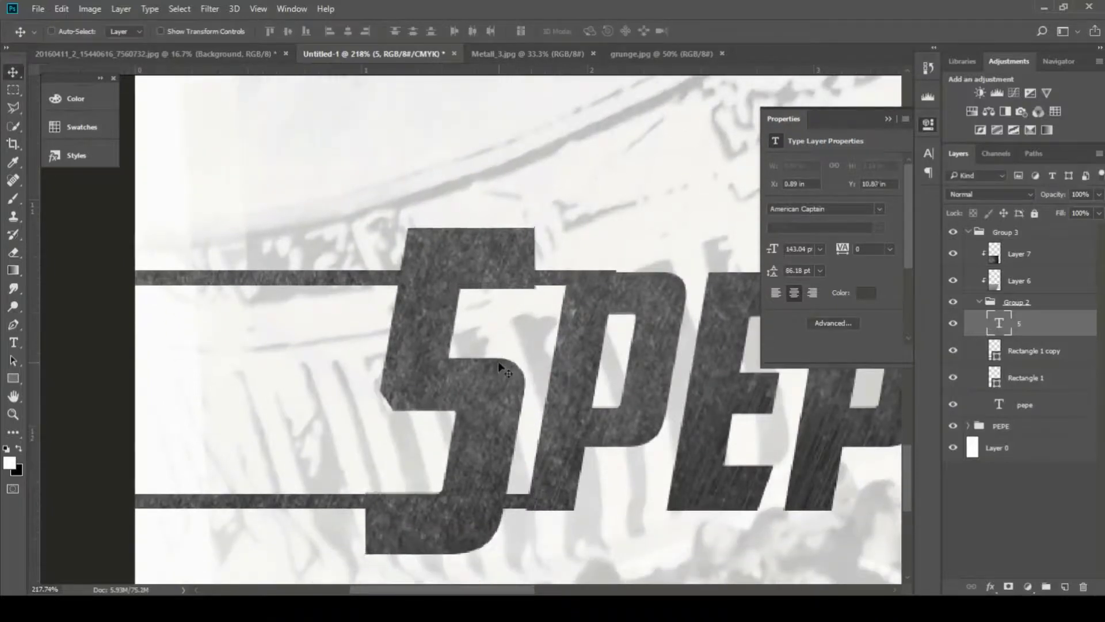
Step: Stretch the 5 a little taller again and nudge it down so it overhangs both bars evenly
key("ctrl+t")
left_click_drag(439, 169, 449, 154)
key("Return")
key("Down")
key("Down")
key("Down")
key("Down")
key("Down")
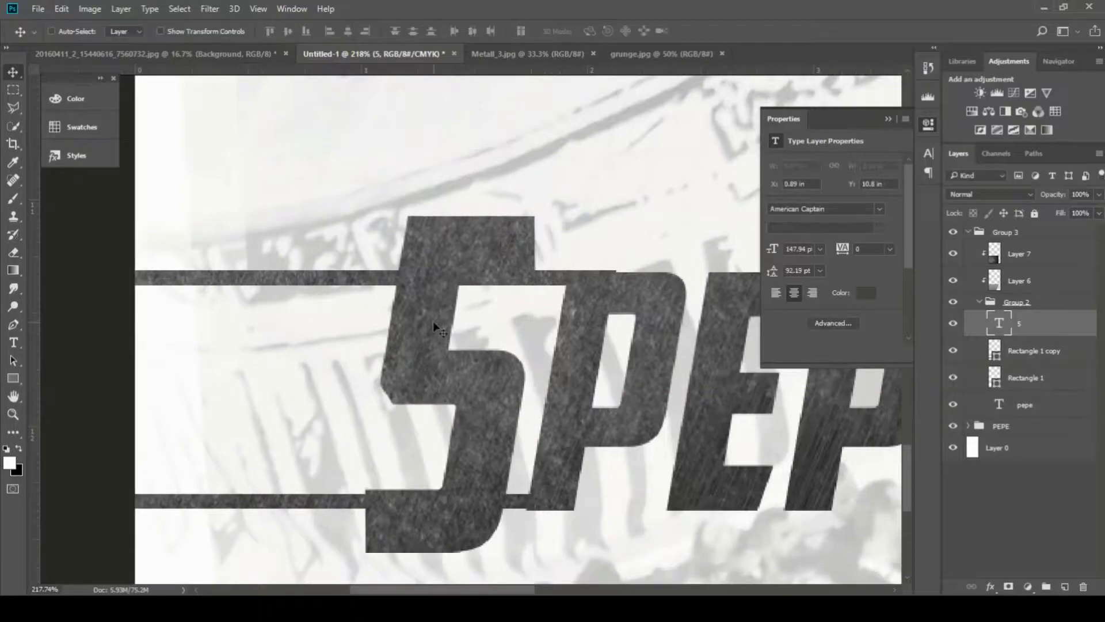
Step: Nudge both bars slightly downward to line up with the upper and lower edges of the PEPE letters
left_click(1013, 351)
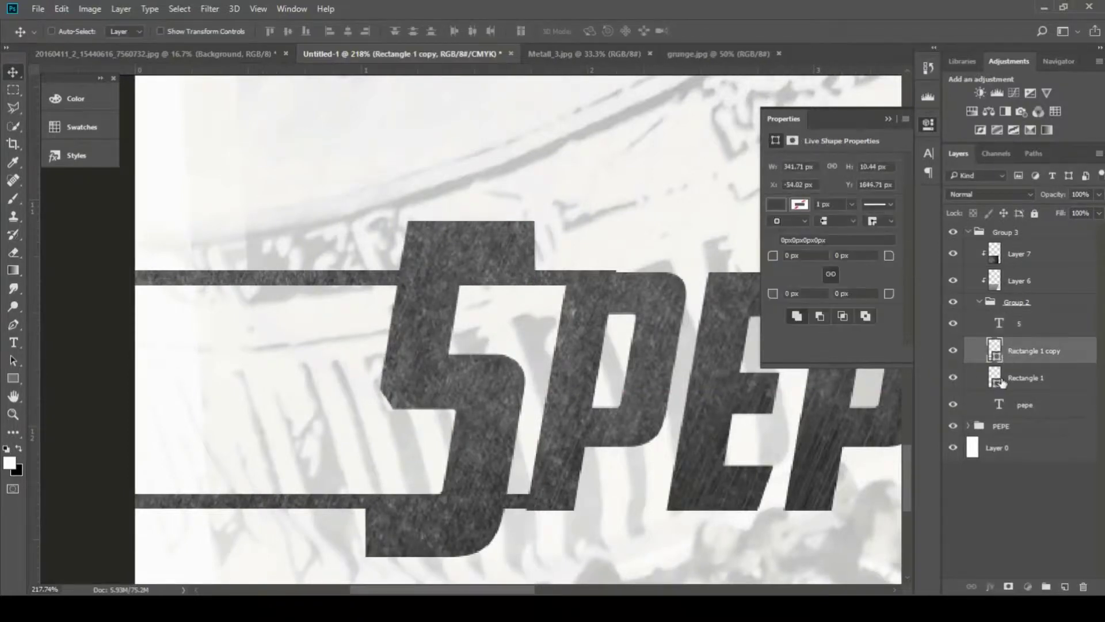
left_click(1009, 378)
left_click(1003, 353)
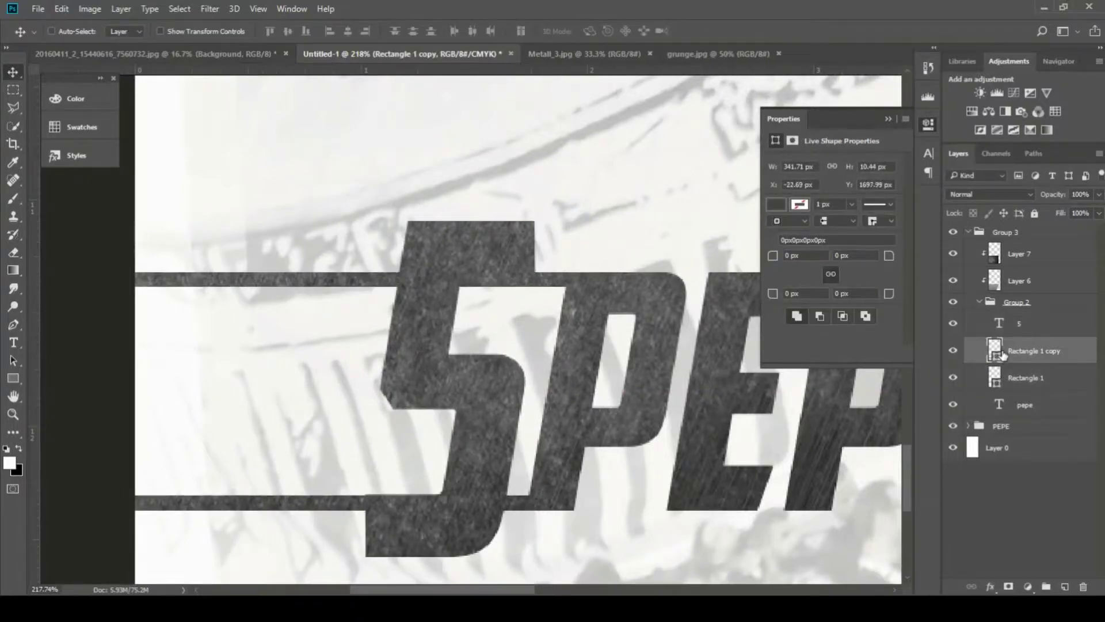
Step: Shift the 5 slightly away from PEPE toward the poster's left edge, to X 0.81 in
scroll(520, 359, "down", 15)
left_click(1011, 329)
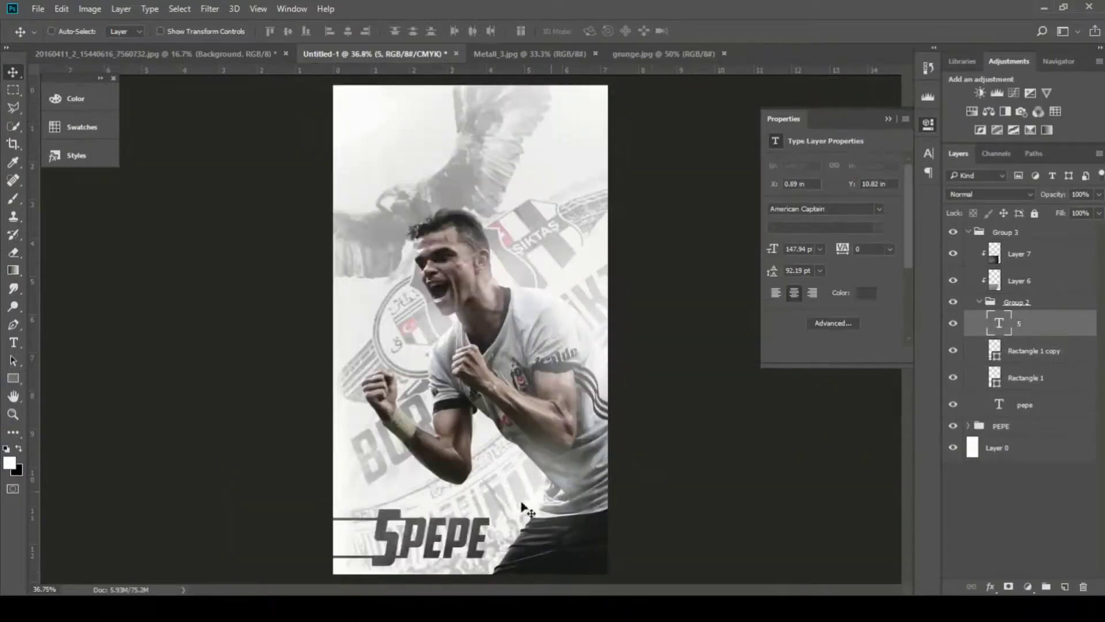
left_click_drag(461, 520, 463, 520)
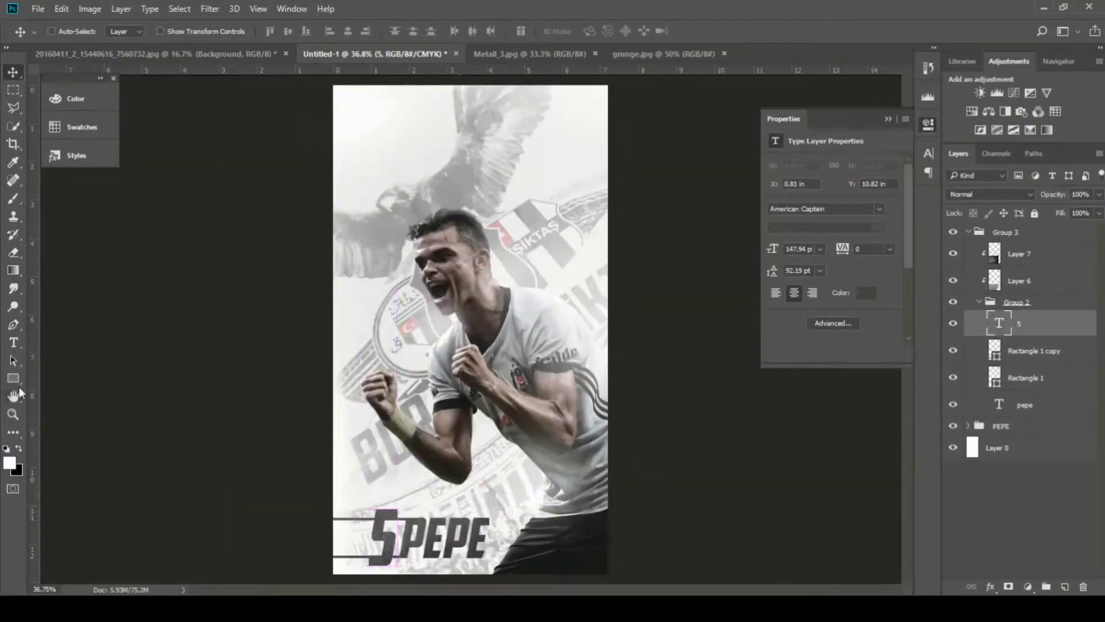
Step: Add a # as separate text and place it directly before the 5 at the poster's left edge
key("t")
left_click(358, 540)
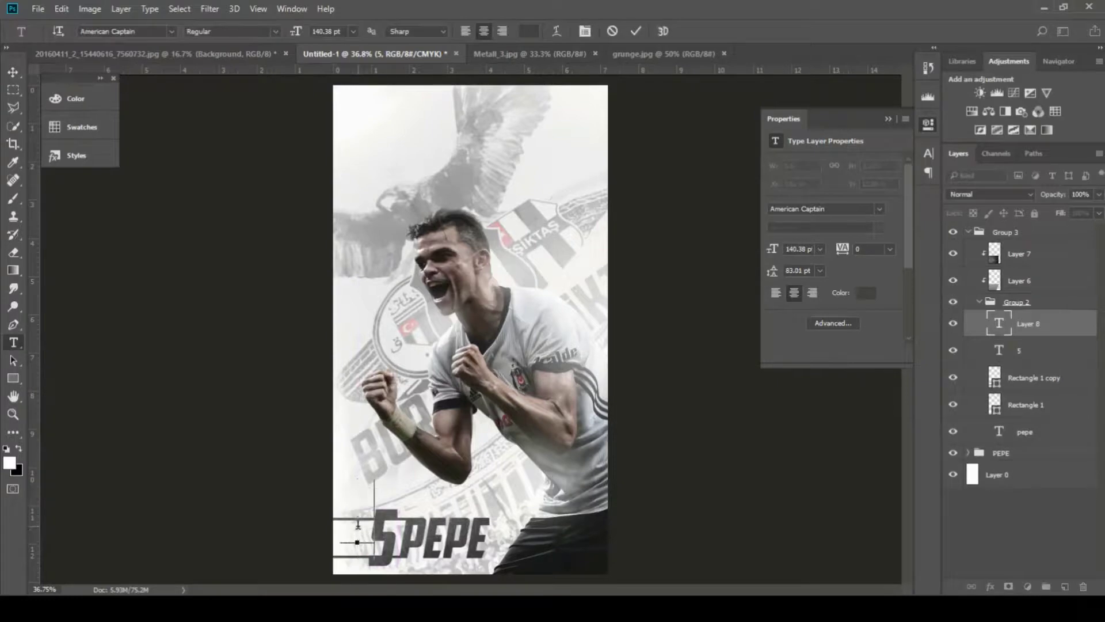
type("#")
left_click(13, 71)
left_click_drag(347, 376, 345, 397)
scroll(511, 425, "down", 2)
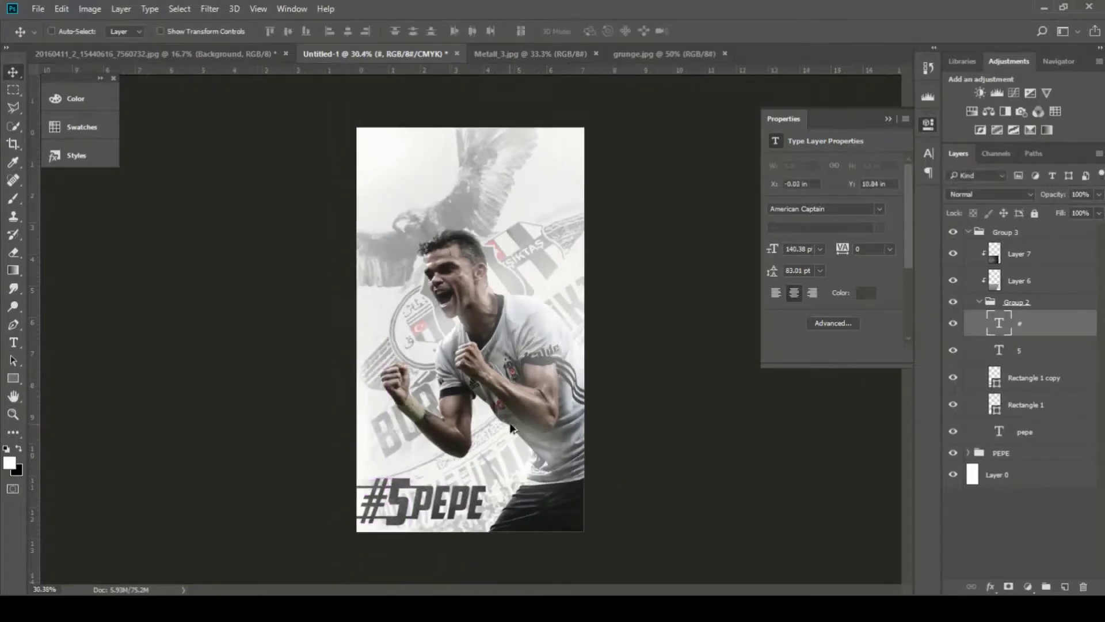
Step: Change the font of the # to Danger Flight Condensed Italic
scroll(440, 241, "up", 4)
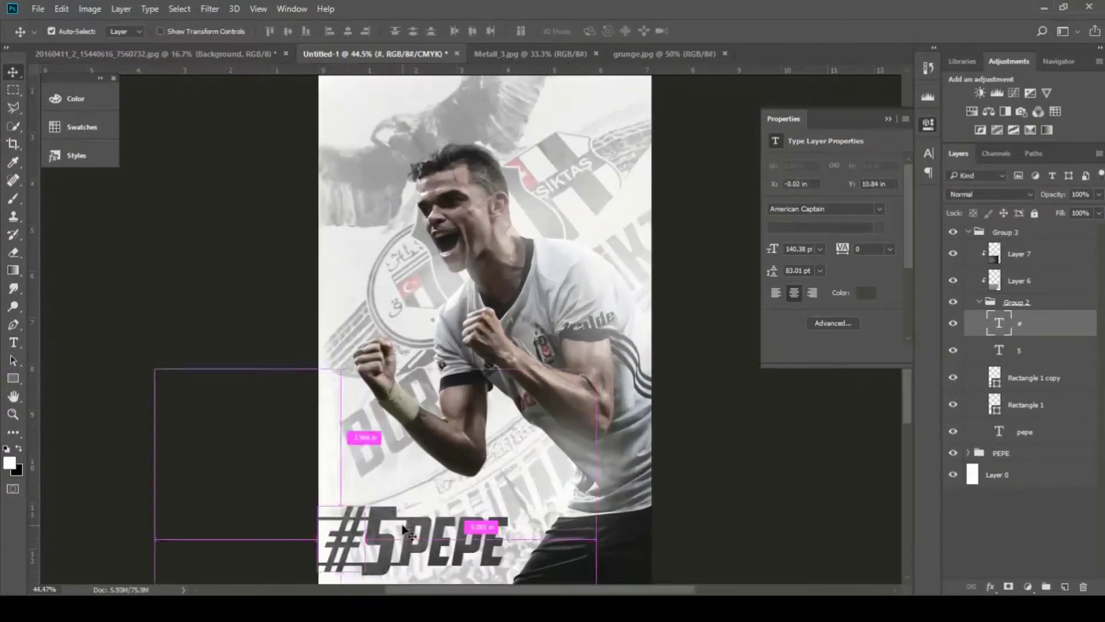
left_click(880, 210)
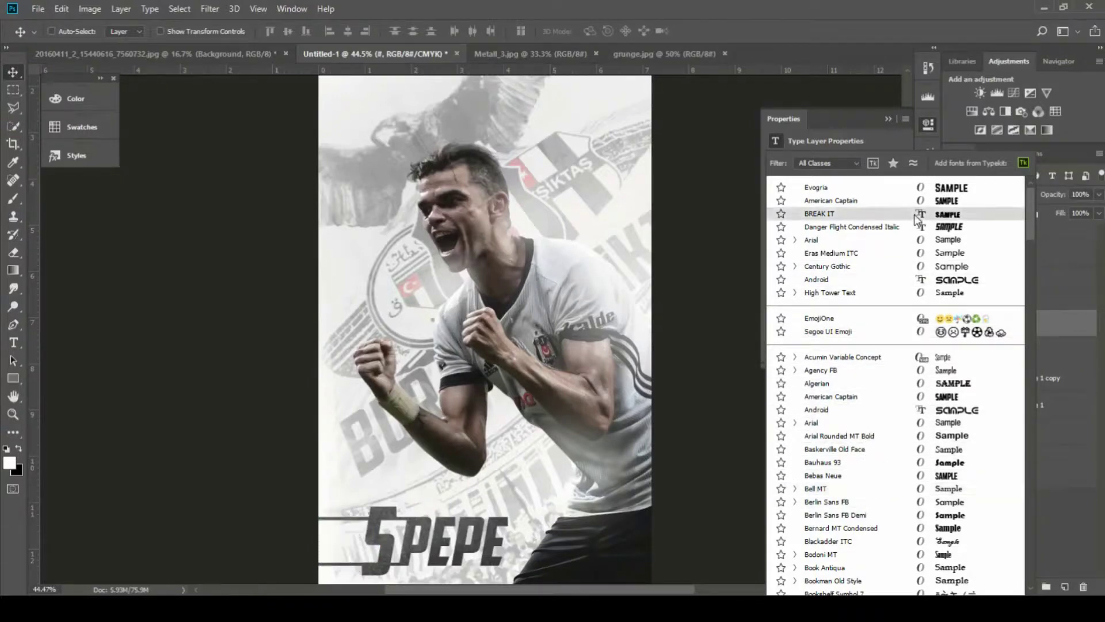
left_click(852, 227)
Step: Scale the # down to 32.16 pt and place it in the notch beside the foot of the 5
key("ctrl+t")
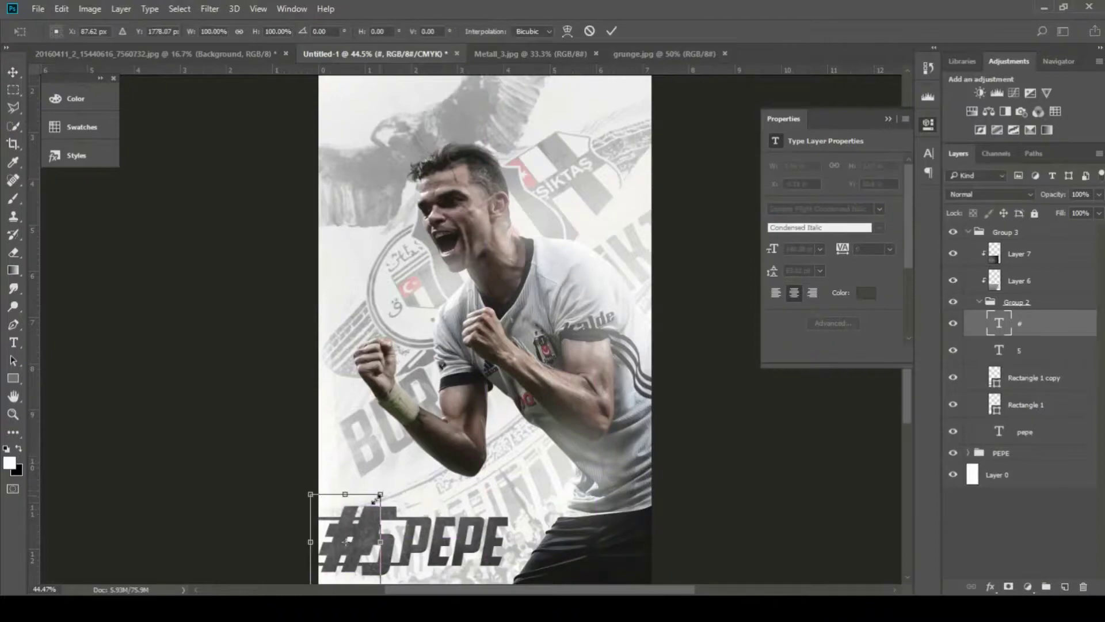
mouse_move(376, 499)
left_mouse_down()
mouse_move(355, 527)
mouse_move(392, 466)
mouse_move(383, 525)
mouse_move(395, 436)
mouse_move(381, 461)
mouse_move(426, 381)
mouse_move(379, 479)
mouse_move(389, 494)
left_mouse_up()
scroll(358, 545, "up", 7)
key("Return")
key("ctrl+t")
key("Return")
left_click_drag(413, 409, 446, 423)
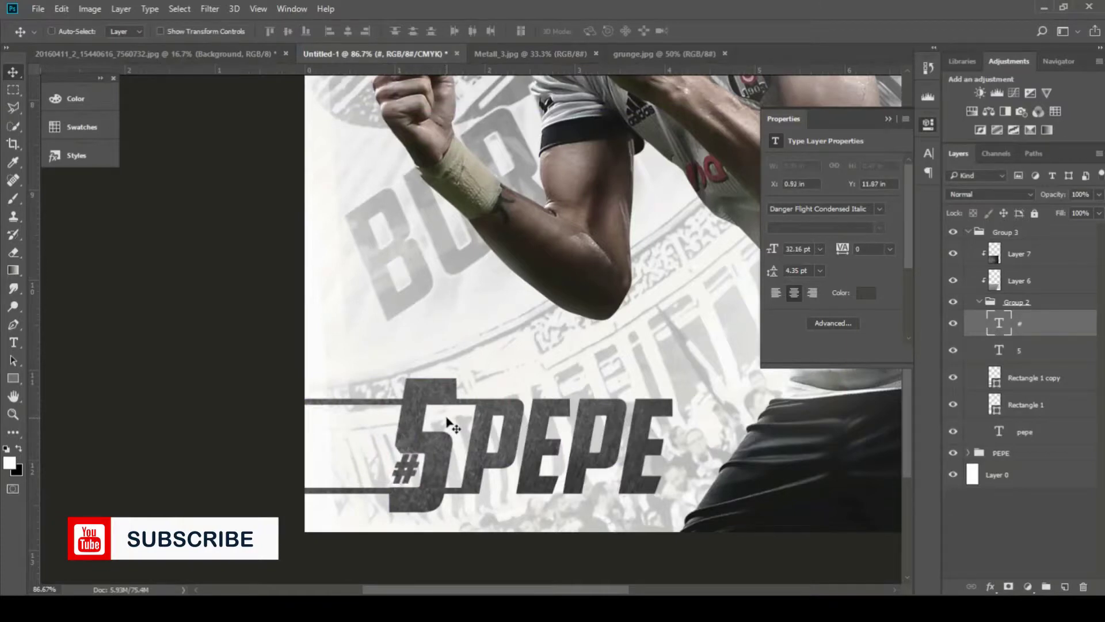
Step: Add the text Beşiktaş as a separate layer above the player, set in American Captain at 58.38 pt
scroll(442, 383, "down", 3)
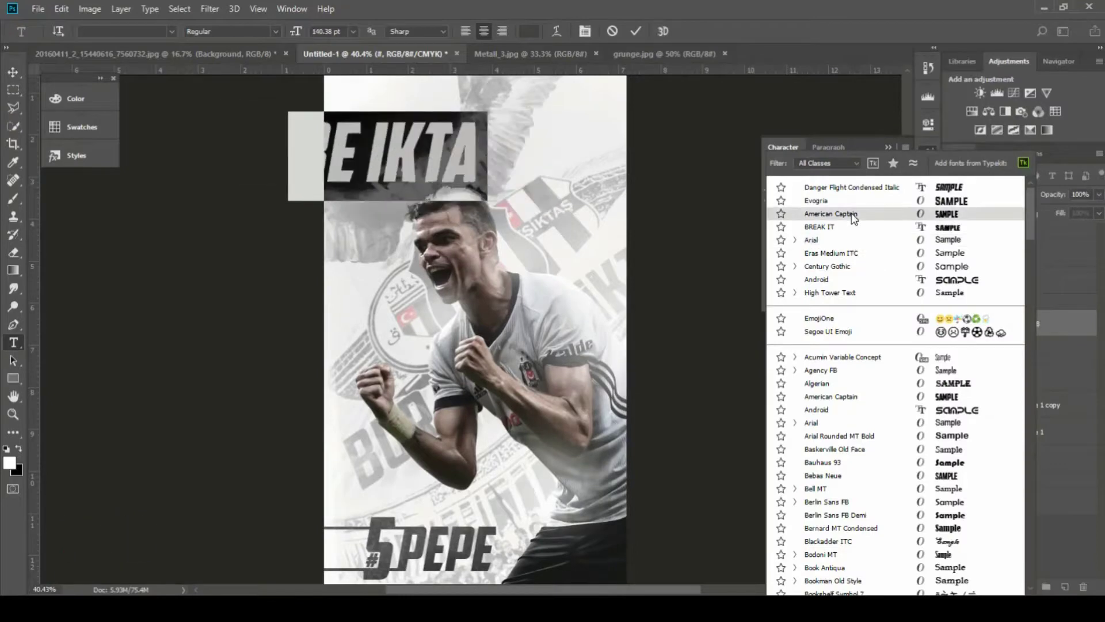
left_click(831, 213)
left_click_drag(770, 190, 734, 197)
double_click(737, 196)
left_click(14, 72)
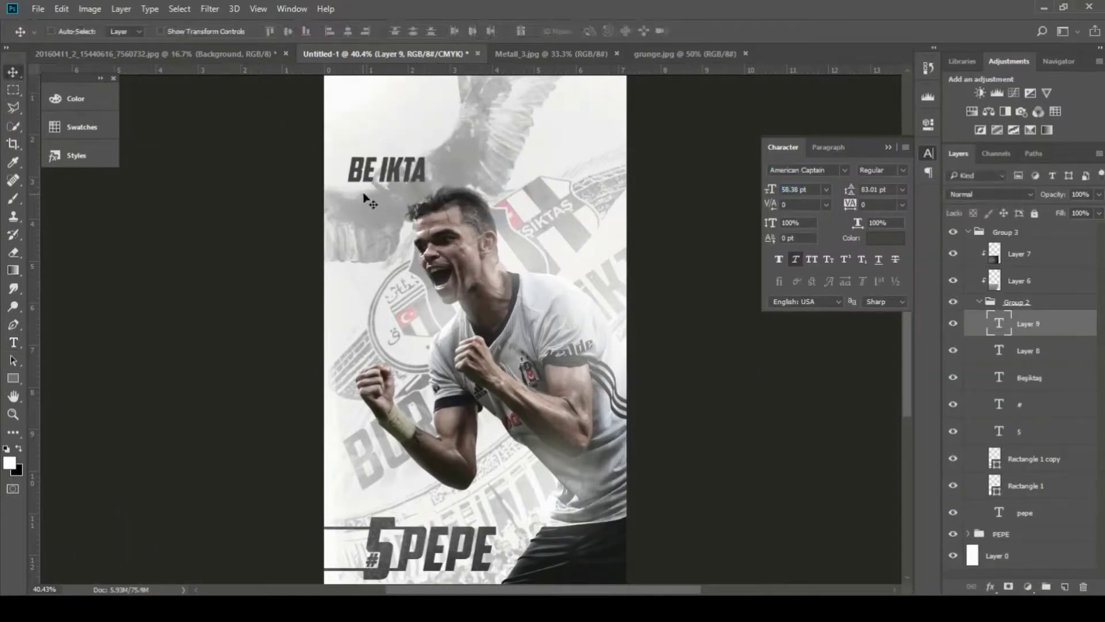
Step: Correct the team name with its missing letters filled in so it reads BESIKTAS
left_click(13, 343)
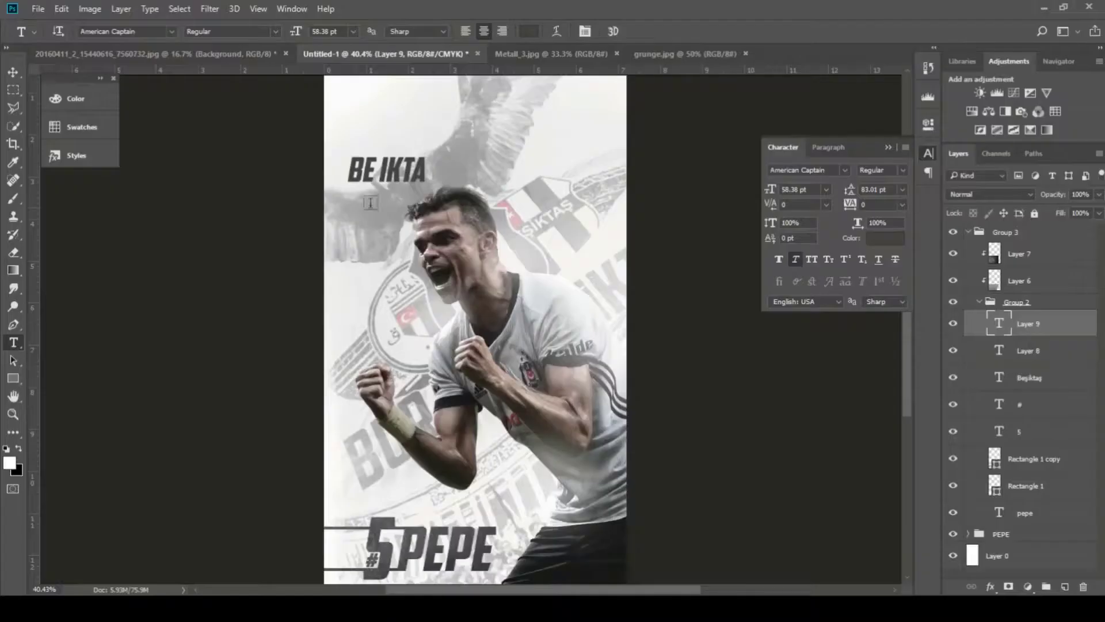
left_click(378, 176)
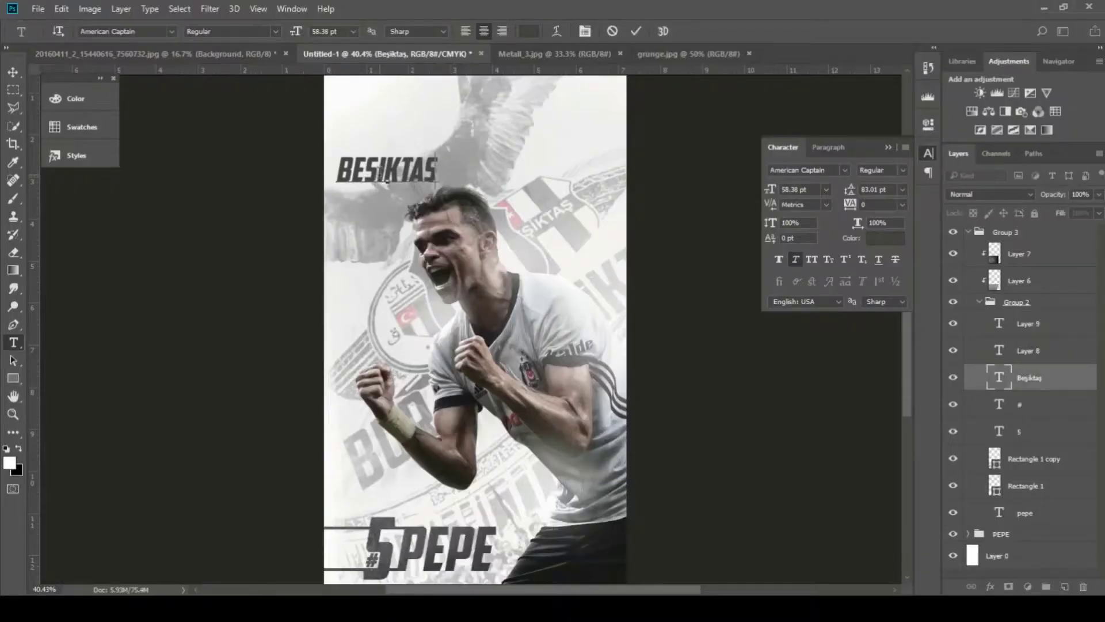
left_click(15, 73)
Step: Scale the BESIKTAS text down to 21 pt and place it between the two bars, directly before the #
key("ctrl+t")
left_click_drag(440, 189, 438, 403)
left_click(611, 33)
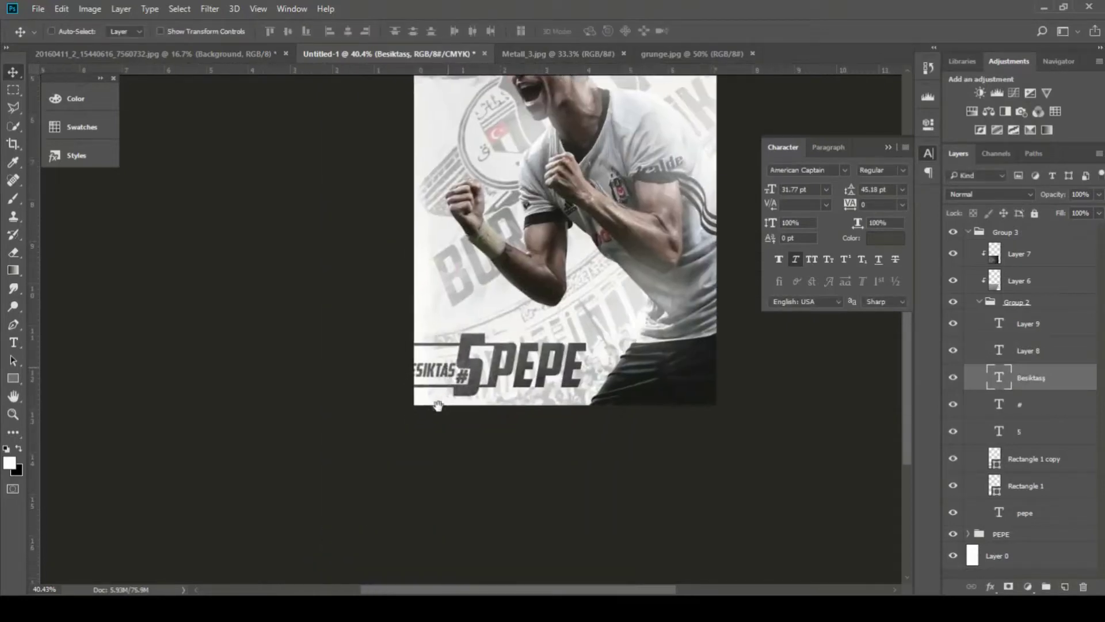
scroll(439, 392, "up", 5)
mouse_move(468, 344)
left_mouse_down()
mouse_move(458, 294)
mouse_move(452, 360)
left_mouse_up()
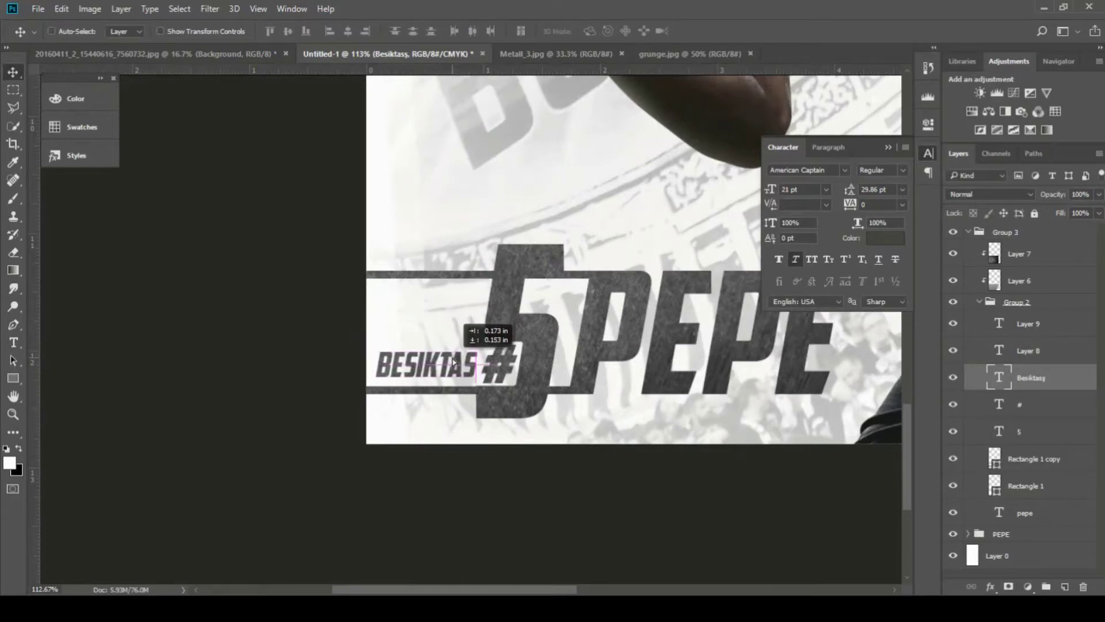
Step: Raise the BESIKTAS text to just under the upper bar, beside the 5
scroll(459, 345, "down", 3)
scroll(460, 345, "down", 3)
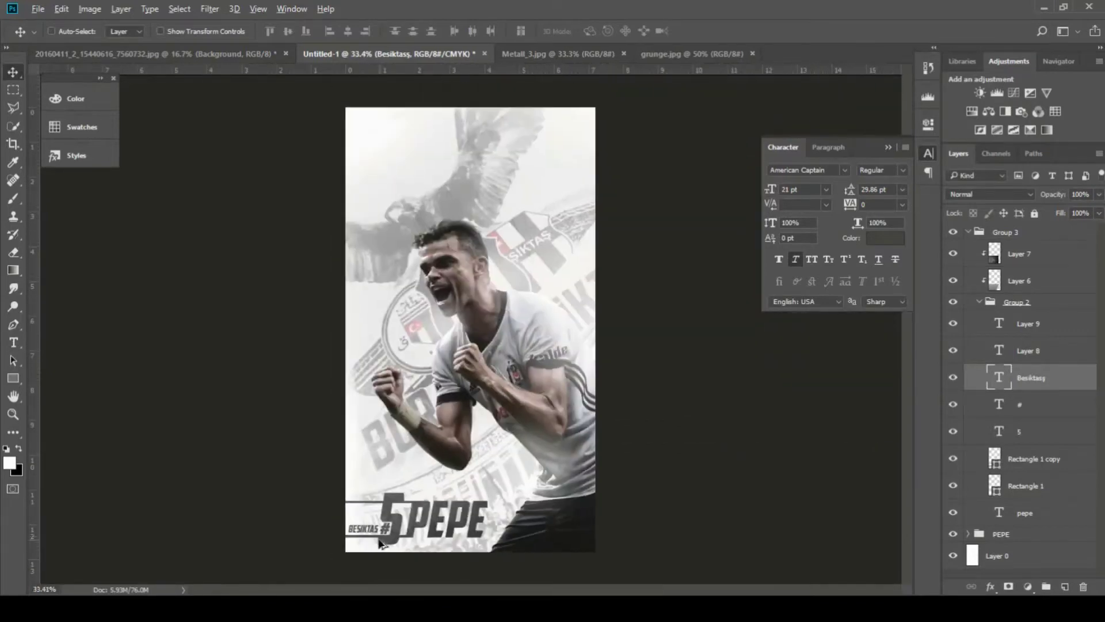
scroll(363, 531, "up", 2)
left_click_drag(362, 531, 365, 518)
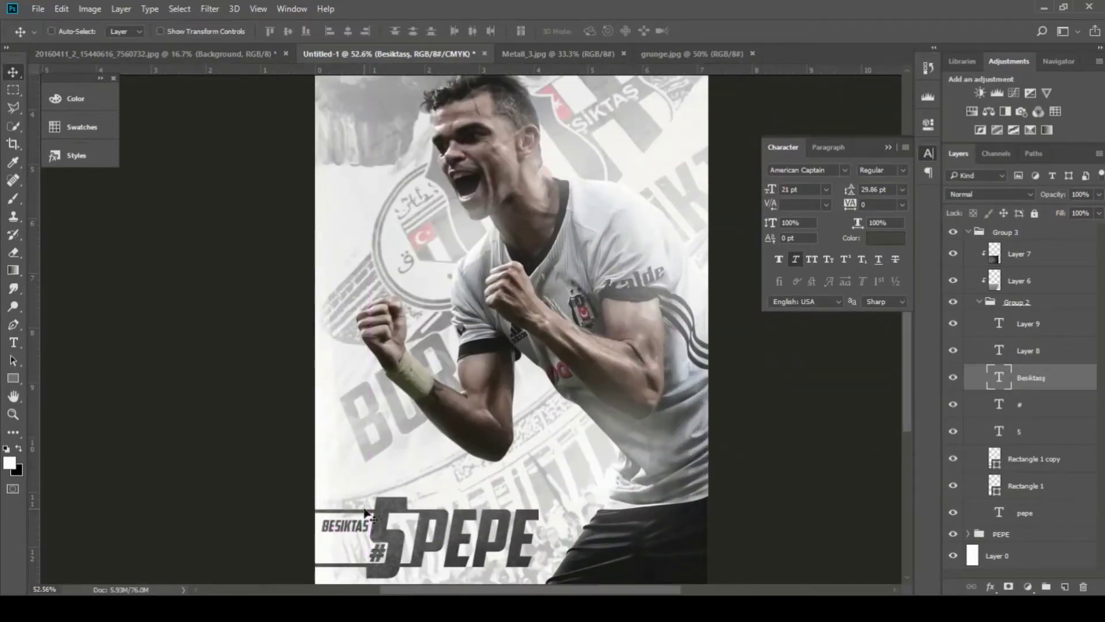
scroll(366, 516, "down", 1)
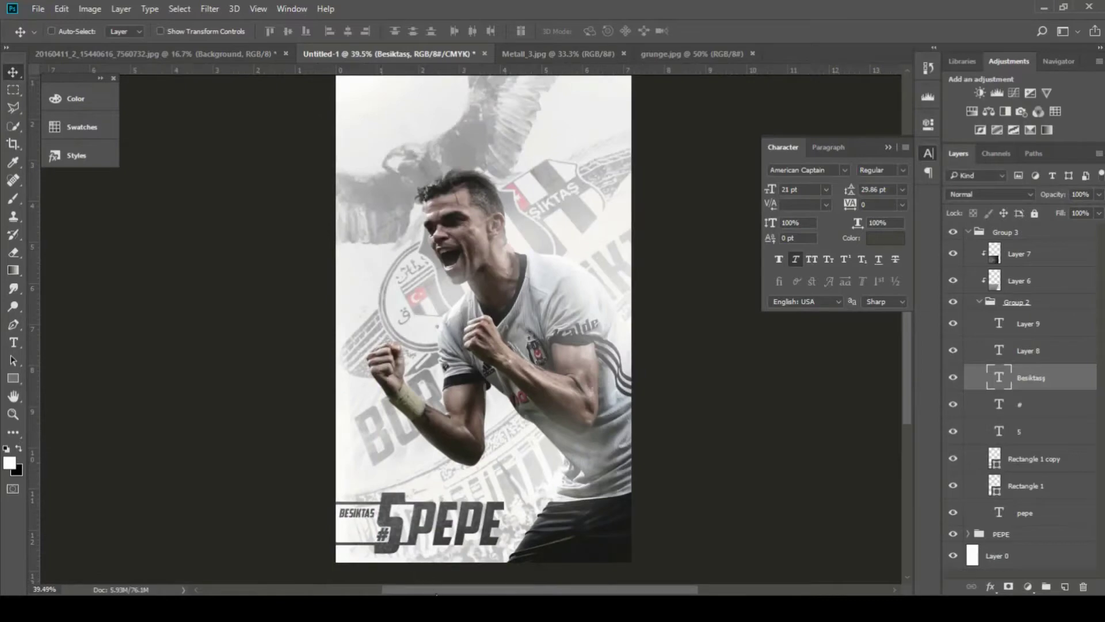
Step: Bring the logo from Logo Besiktas_JK.png into the poster, shrink it and place it beneath BESIKTAS between the bars
left_click(40, 9)
left_click_drag(214, 173, 398, 207)
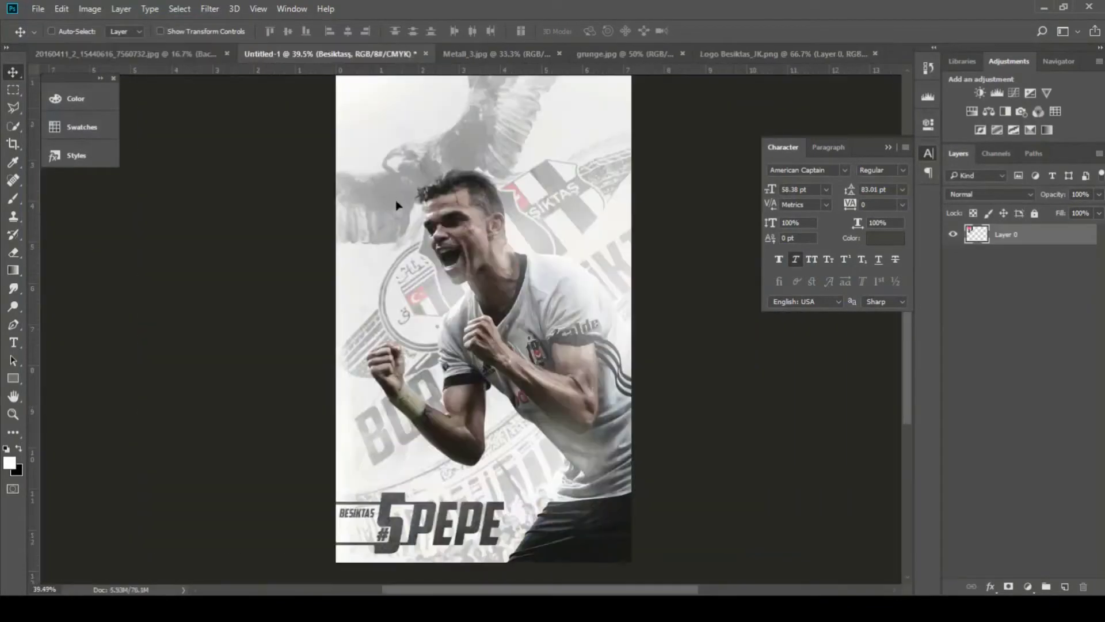
key("ctrl+t")
left_click_drag(480, 312, 405, 213)
left_click_drag(472, 278, 440, 576)
left_click_drag(386, 482, 376, 510)
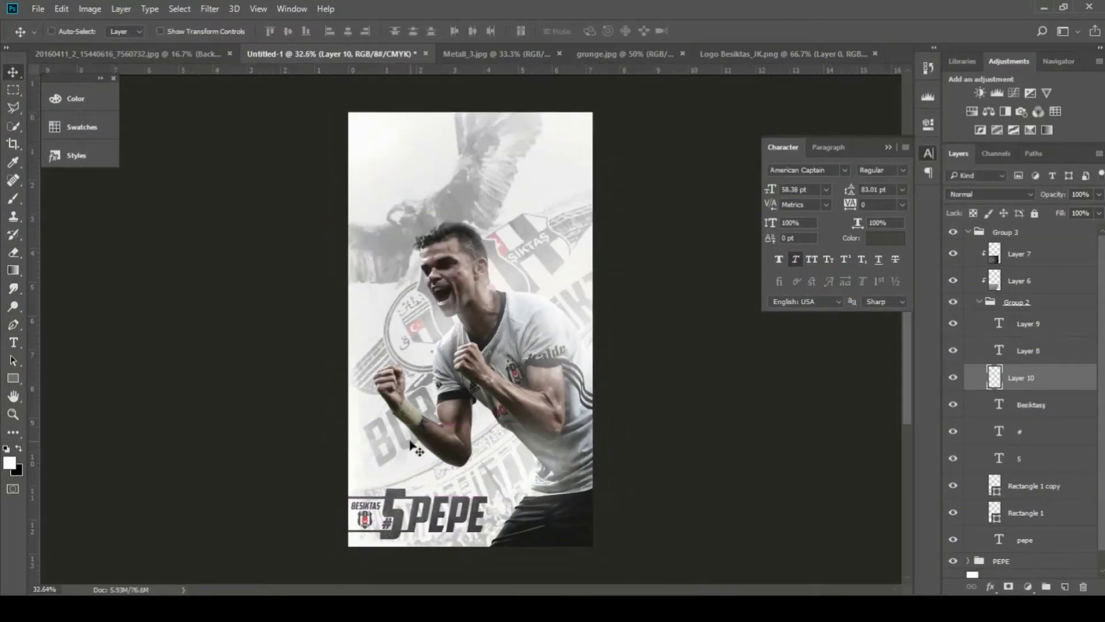